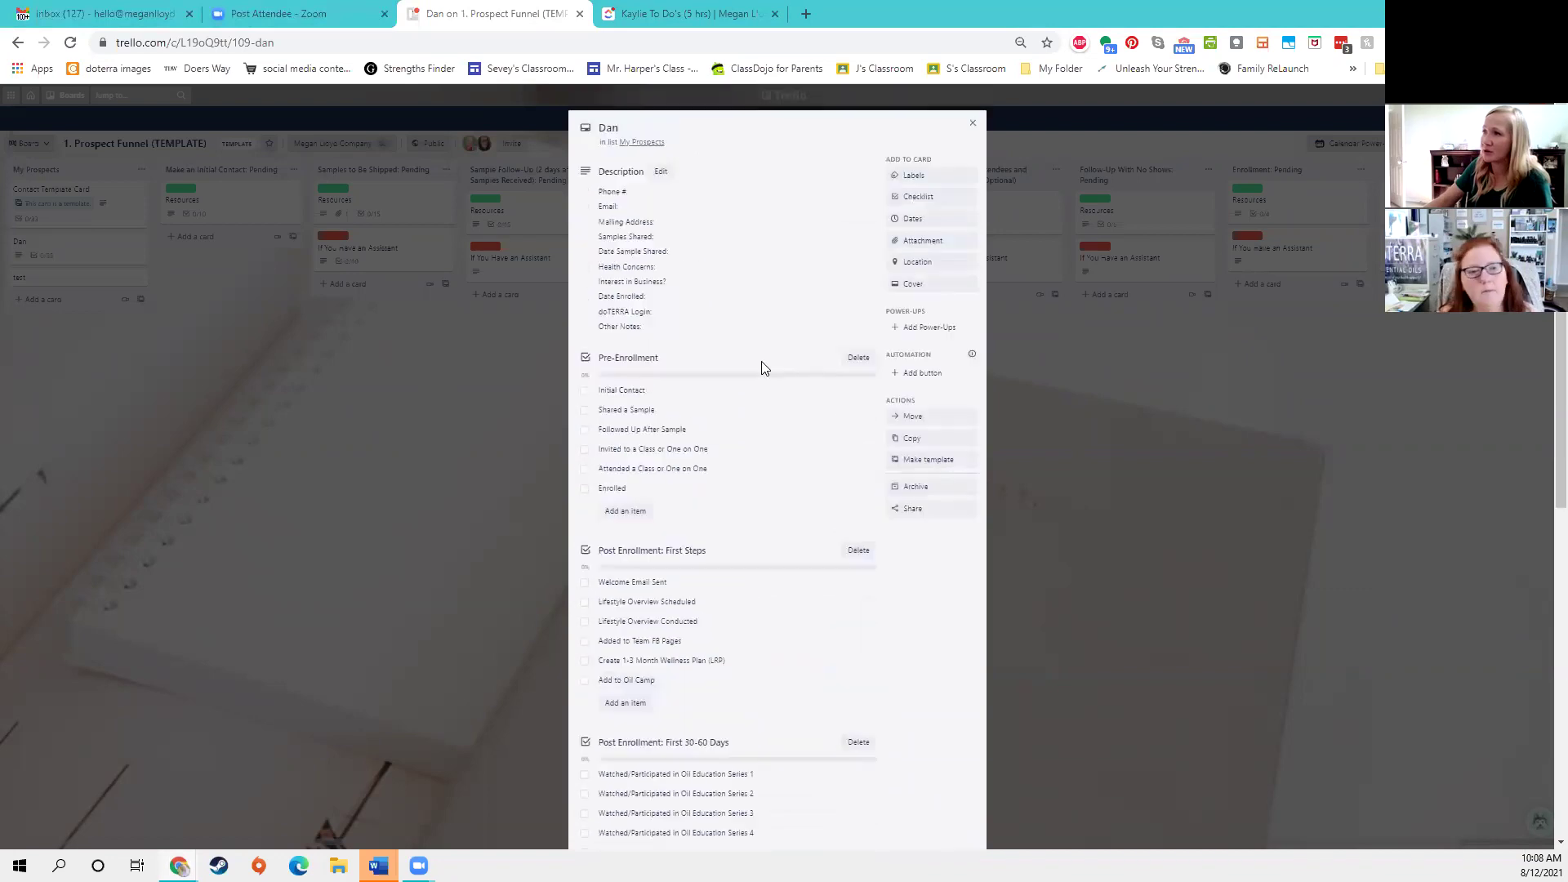
- Check off Initial Contact, Shared a Sample and Followed Up After Sample in the prospect card's Pre-Enrollment checklist
{"action": "left_click", "coordinate": [652, 191]}
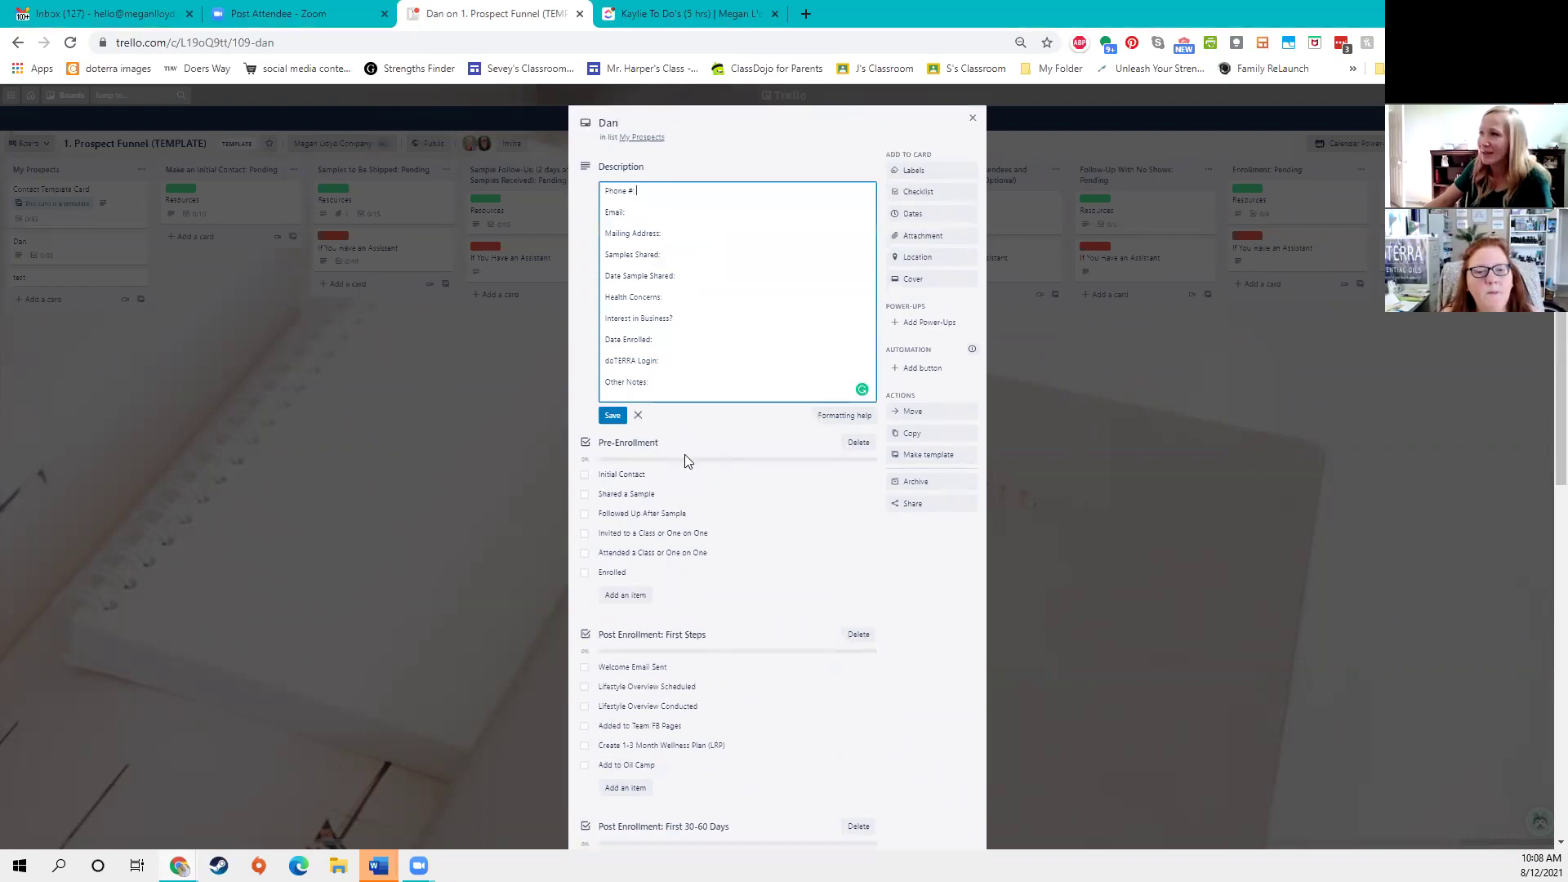
{"action": "scroll", "coordinate": [686, 458], "scroll_direction": "down", "scroll_amount": 2}
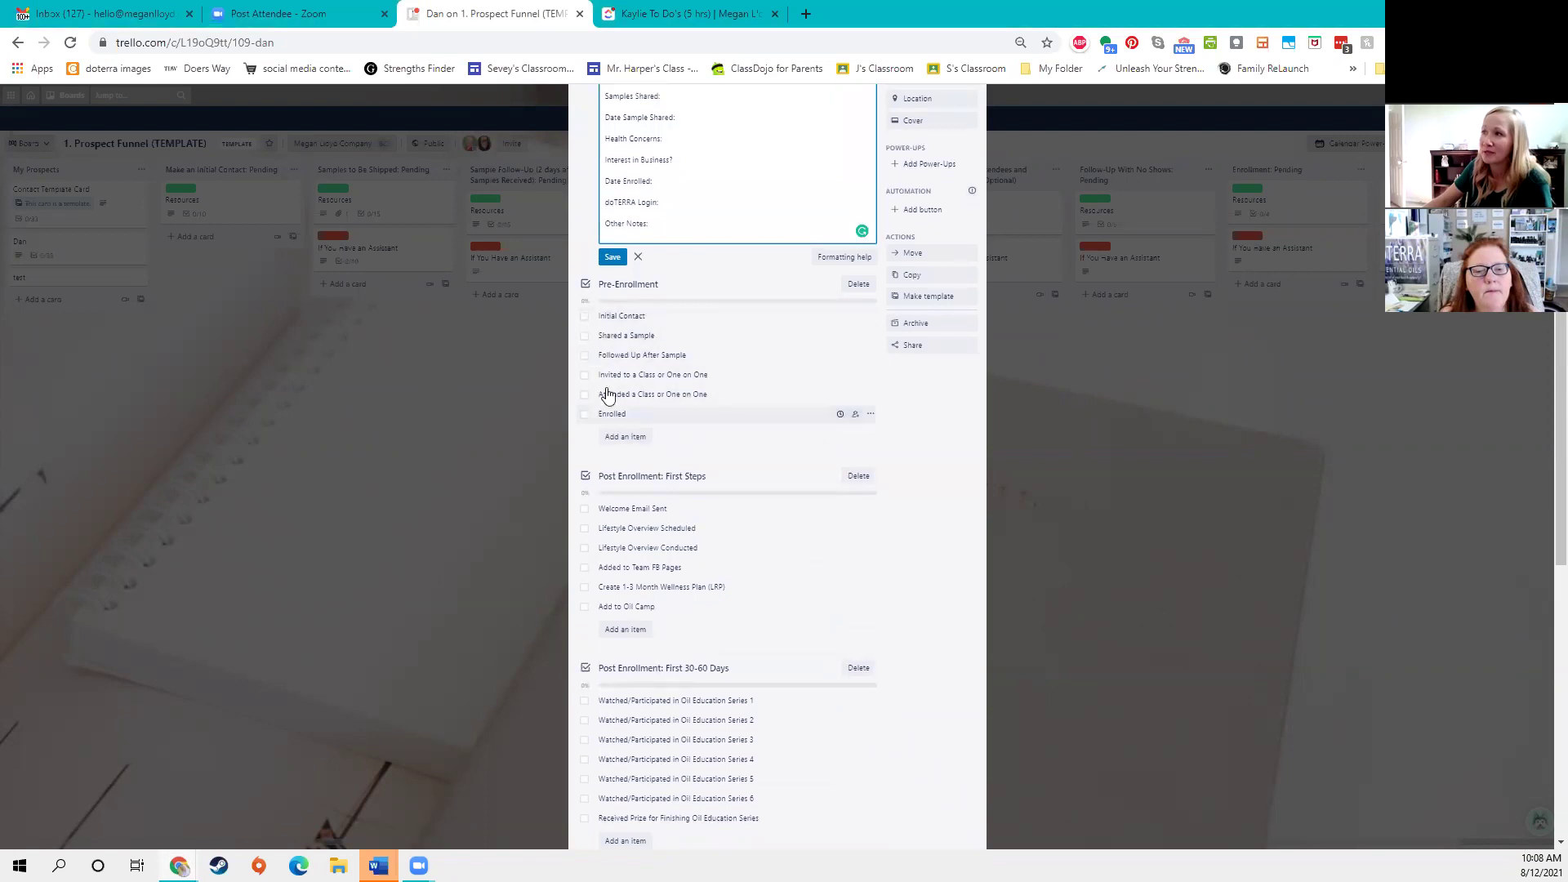
{"action": "left_click", "coordinate": [584, 317]}
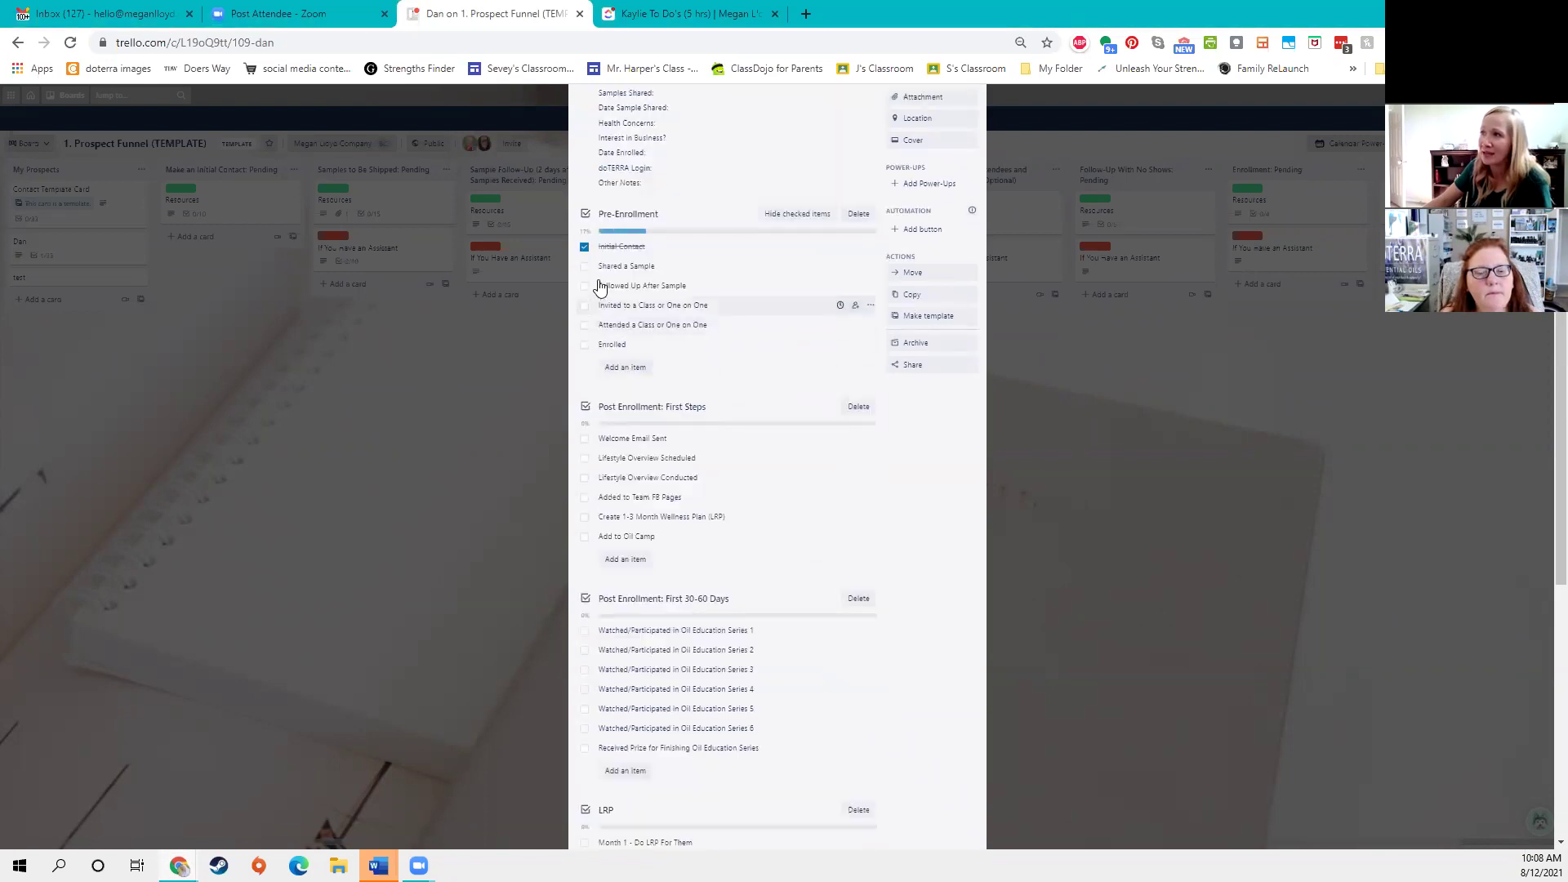
{"action": "left_click", "coordinate": [584, 267]}
{"action": "left_click", "coordinate": [584, 287]}
- Uncheck the three completed Pre-Enrollment items and close the prospect's card
{"action": "left_click", "coordinate": [585, 287]}
{"action": "left_click", "coordinate": [584, 267]}
{"action": "left_click", "coordinate": [584, 246]}
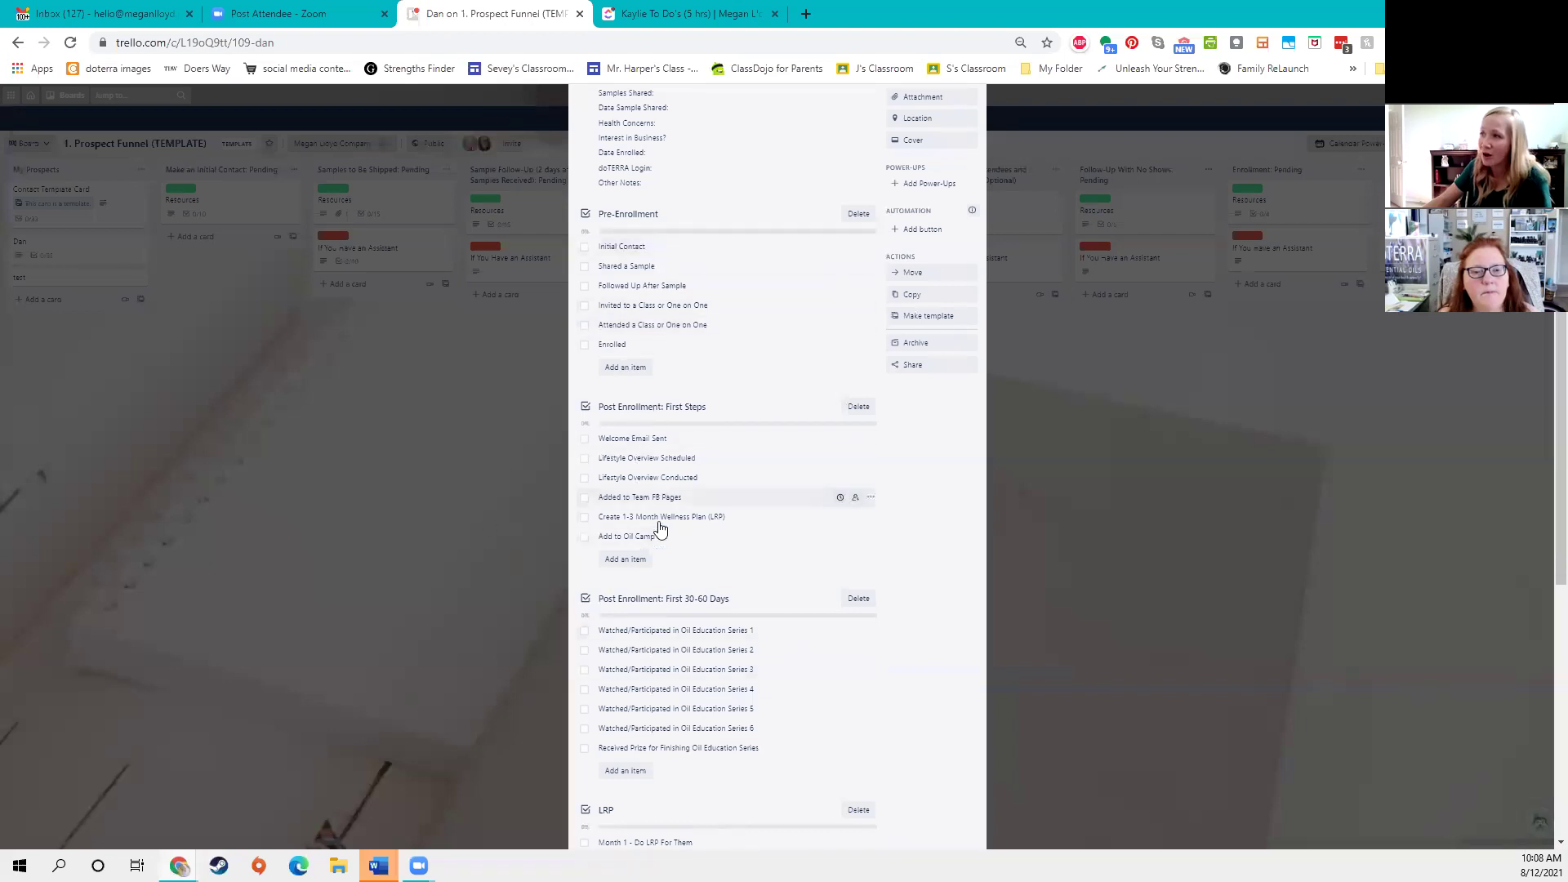
{"action": "left_click", "coordinate": [311, 332]}
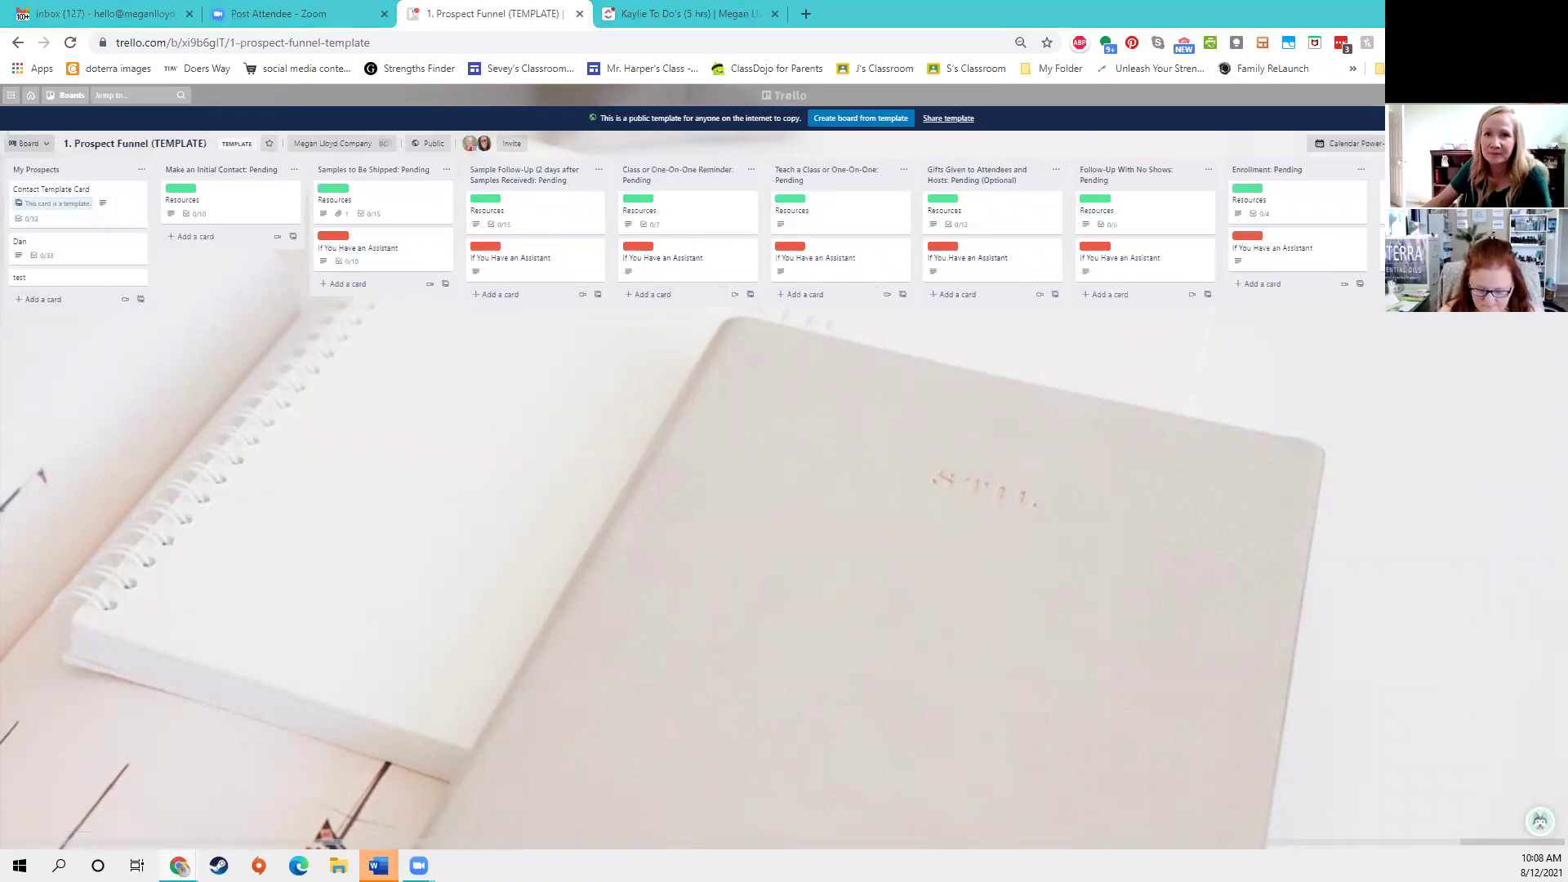
- Move the prospect's card to Make an Initial Contact: Pending and review the contact scripts in that list's Resources card
{"action": "left_click_drag", "start_coordinate": [81, 249], "coordinate": [233, 236]}
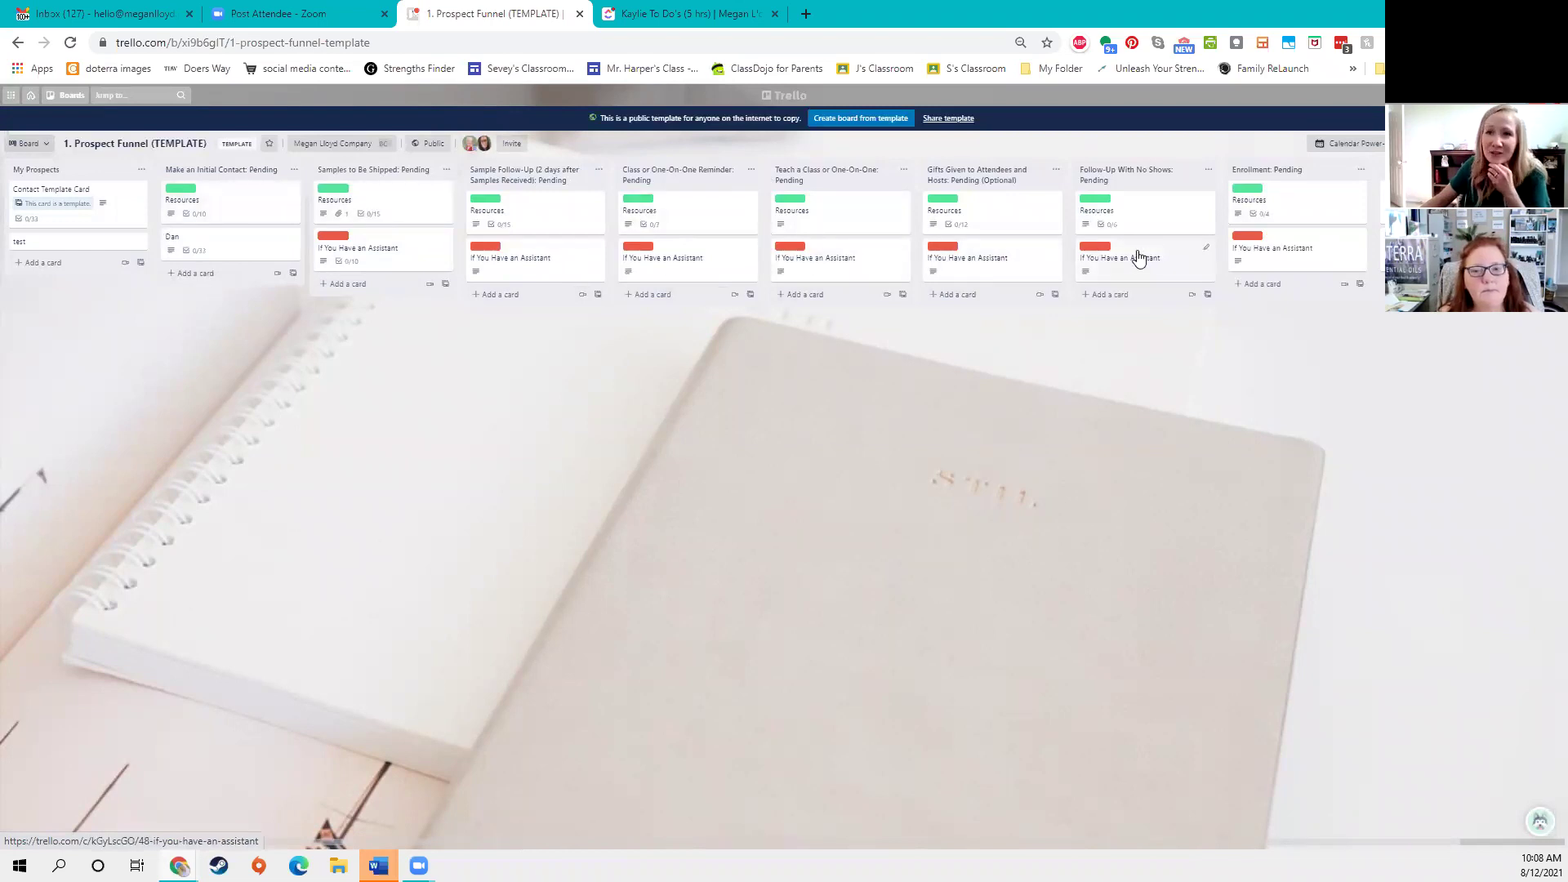
{"action": "left_click", "coordinate": [238, 202]}
{"action": "scroll", "coordinate": [702, 278], "scroll_direction": "down", "scroll_amount": 2}
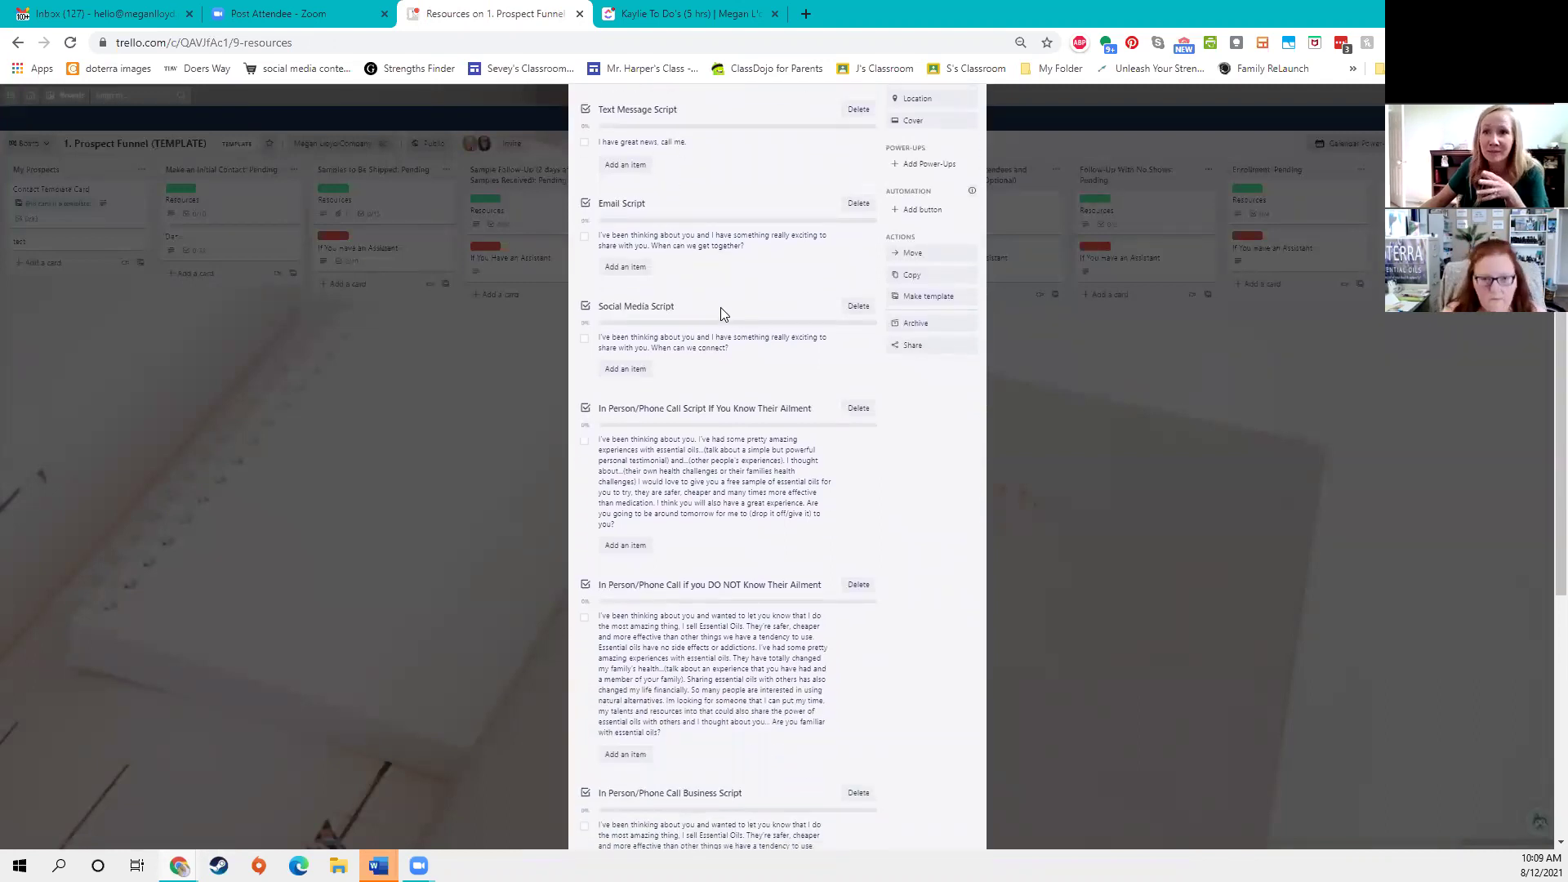
{"action": "scroll", "coordinate": [720, 330], "scroll_direction": "down", "scroll_amount": 5}
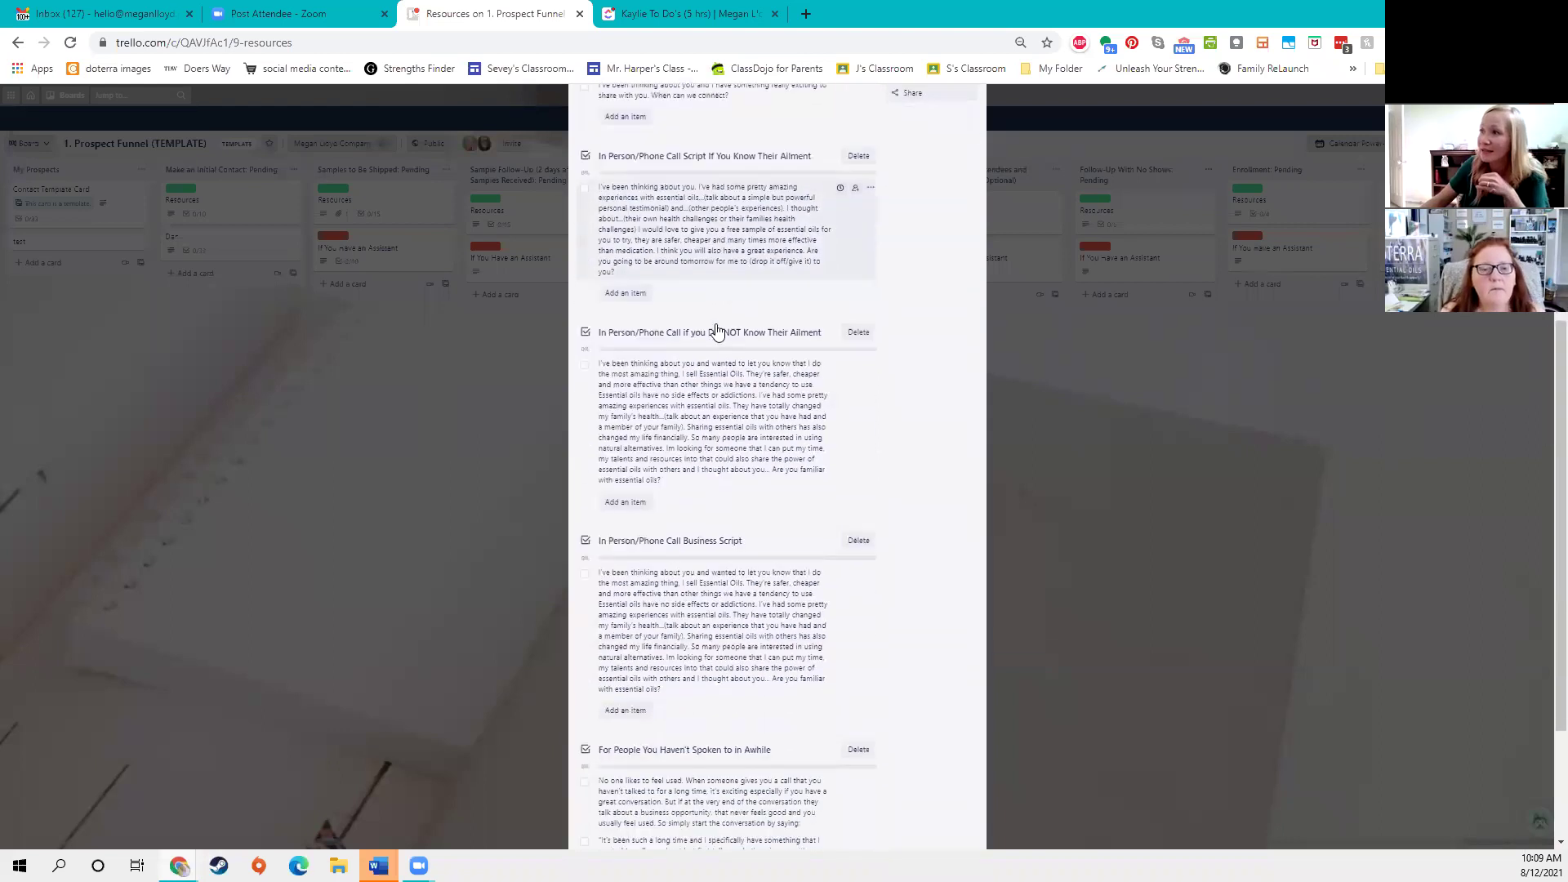
{"action": "scroll", "coordinate": [729, 345], "scroll_direction": "up", "scroll_amount": 7}
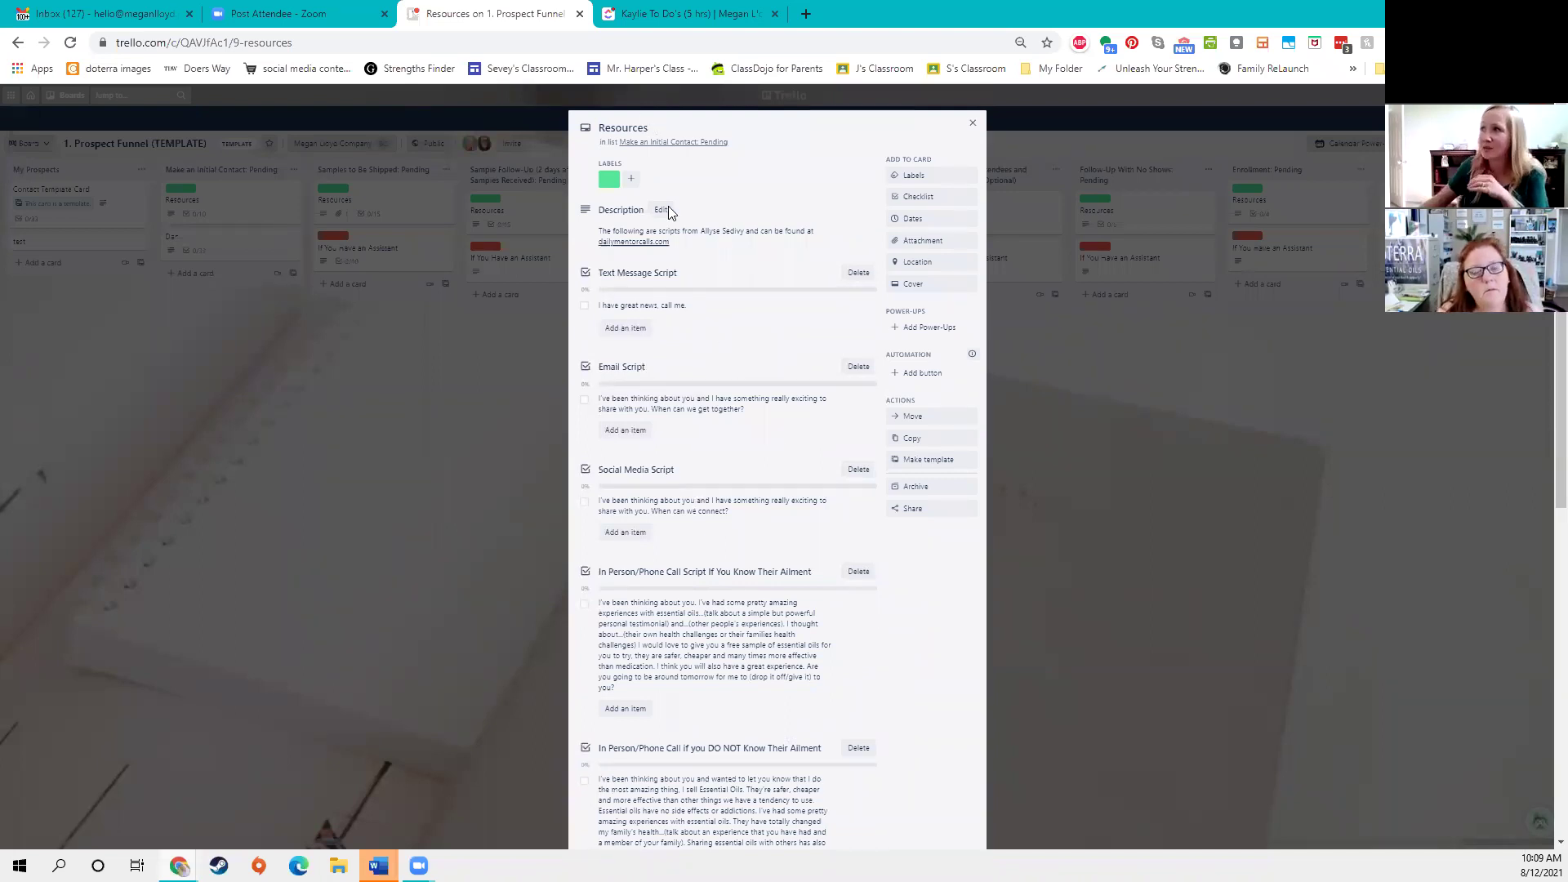
{"action": "scroll", "coordinate": [676, 327], "scroll_direction": "down", "scroll_amount": 2}
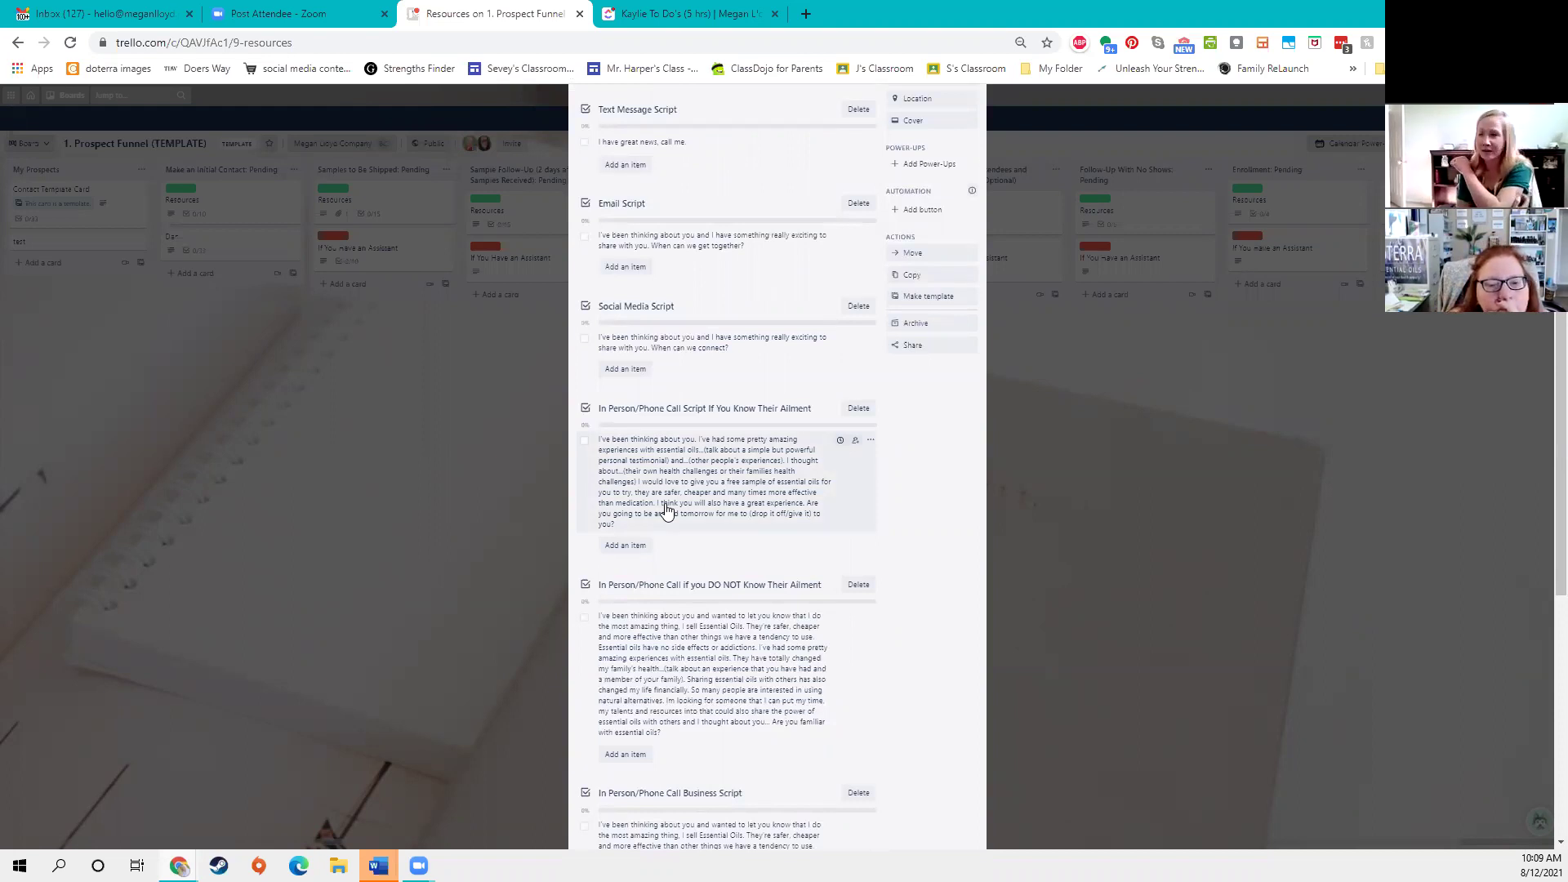
{"action": "scroll", "coordinate": [666, 511], "scroll_direction": "down", "scroll_amount": 3}
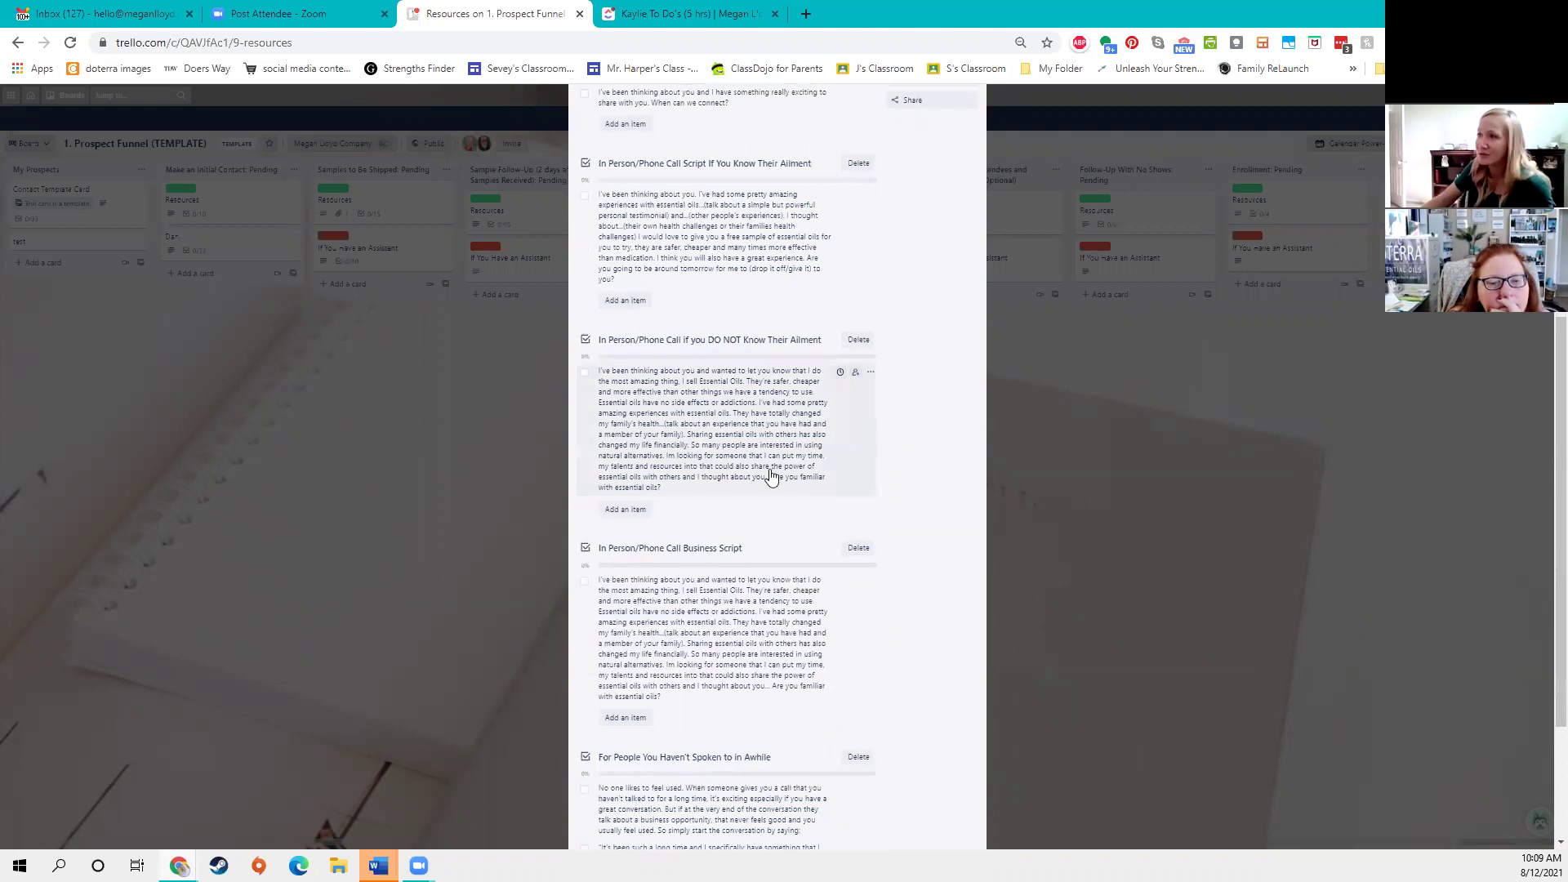
{"action": "left_click", "coordinate": [488, 480]}
- Move the prospect's card to Samples to Be Shipped: Pending and review the shipping checklists in that list's Resources card
{"action": "left_click_drag", "start_coordinate": [237, 245], "coordinate": [403, 296]}
{"action": "left_click", "coordinate": [396, 201]}
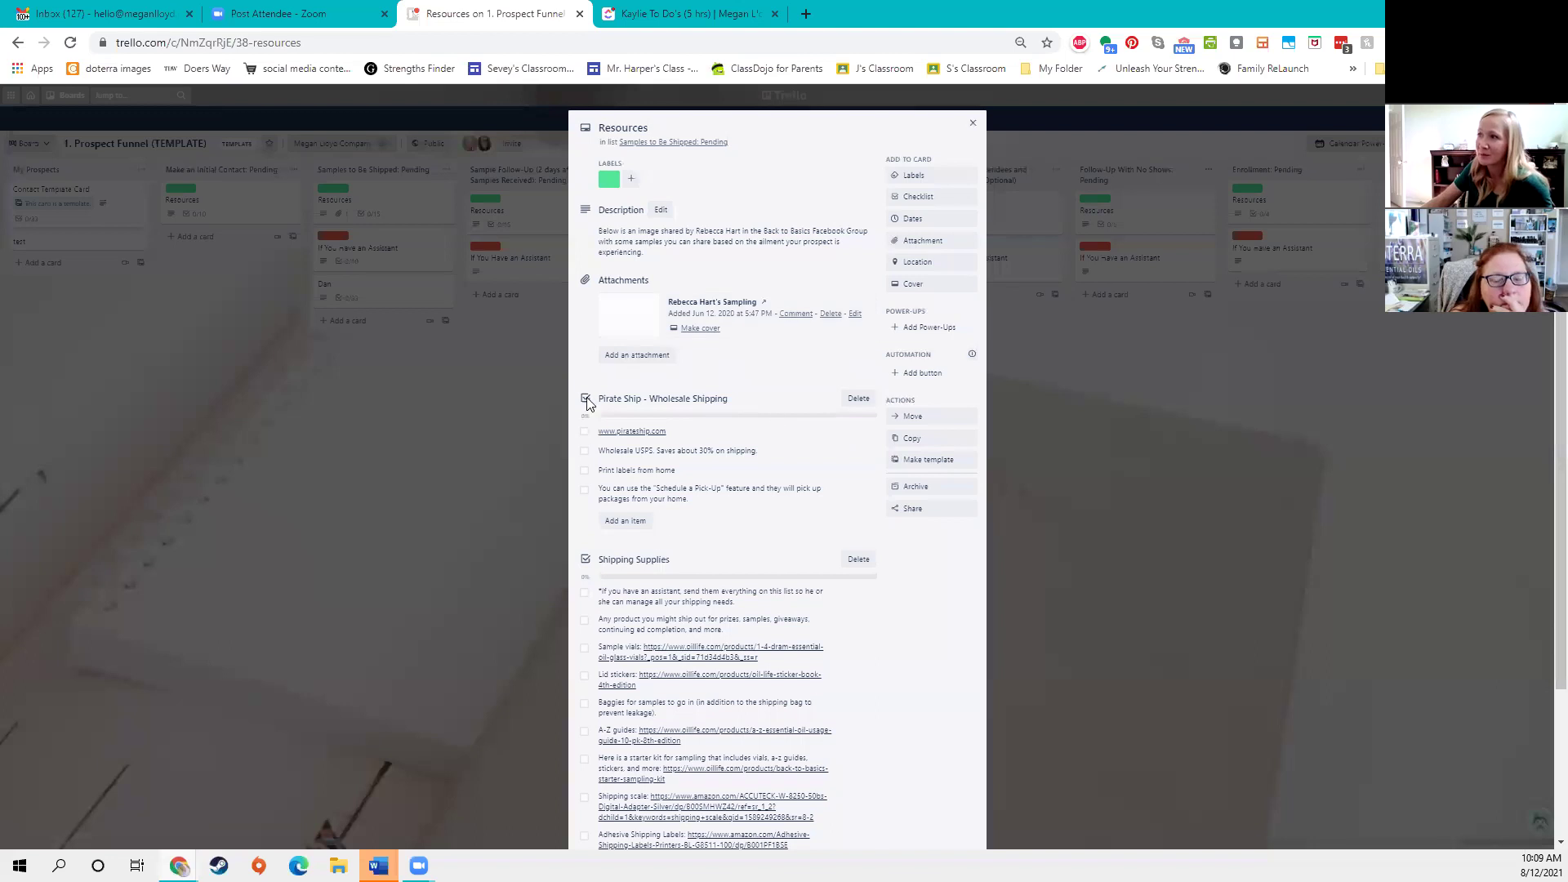
{"action": "scroll", "coordinate": [736, 510], "scroll_direction": "down", "scroll_amount": 2}
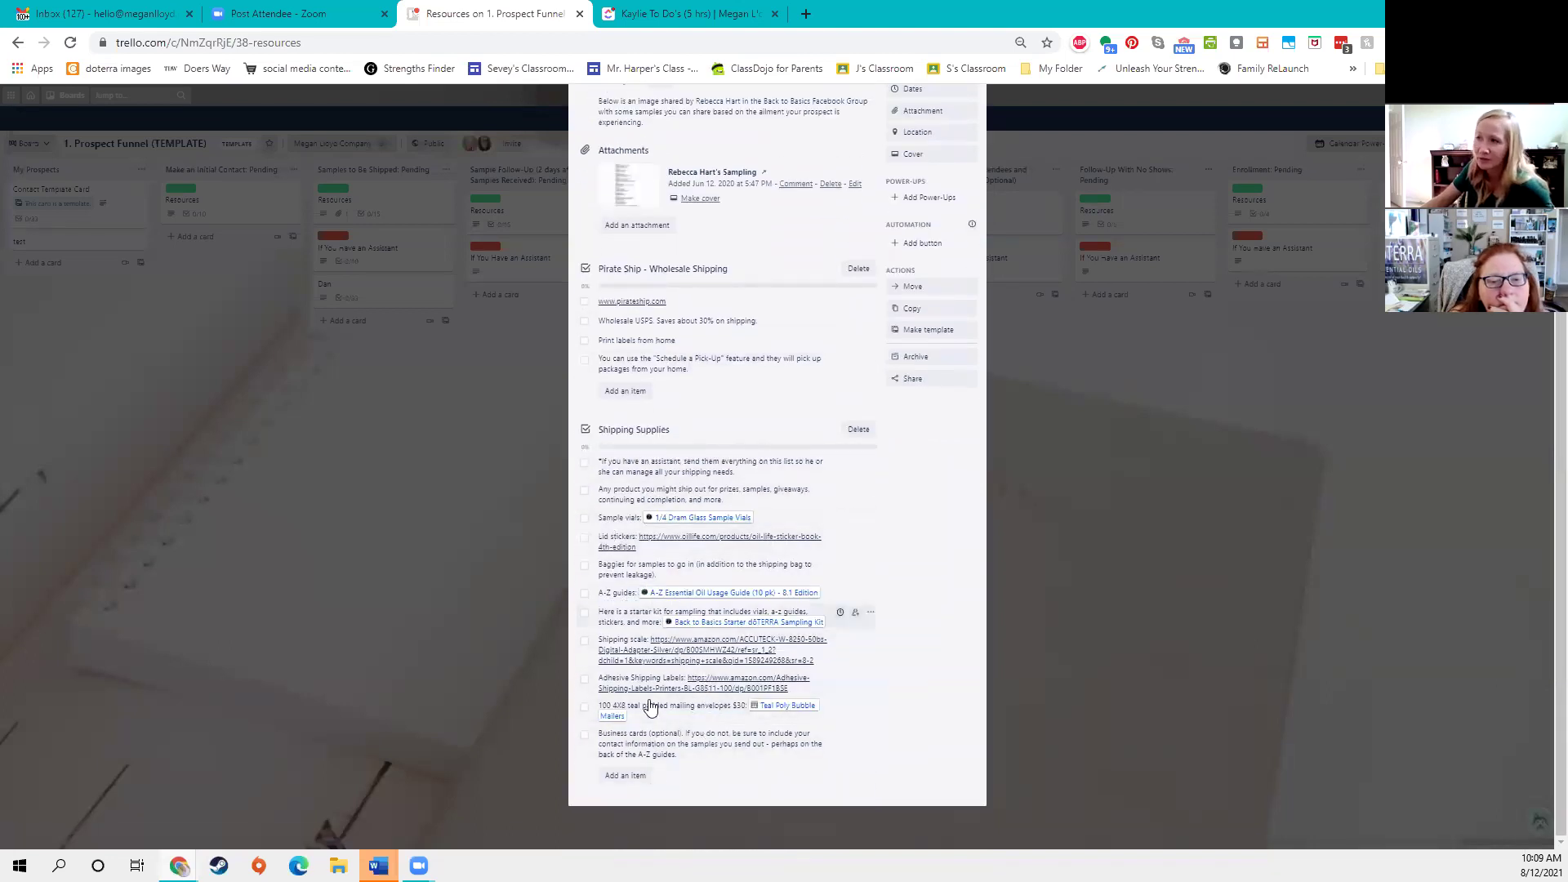
{"action": "left_click", "coordinate": [536, 575]}
- Move the prospect's card to the Sample Follow-Up list and review the follow-up scripts in its Resources card
{"action": "left_click_drag", "start_coordinate": [350, 298], "coordinate": [531, 286]}
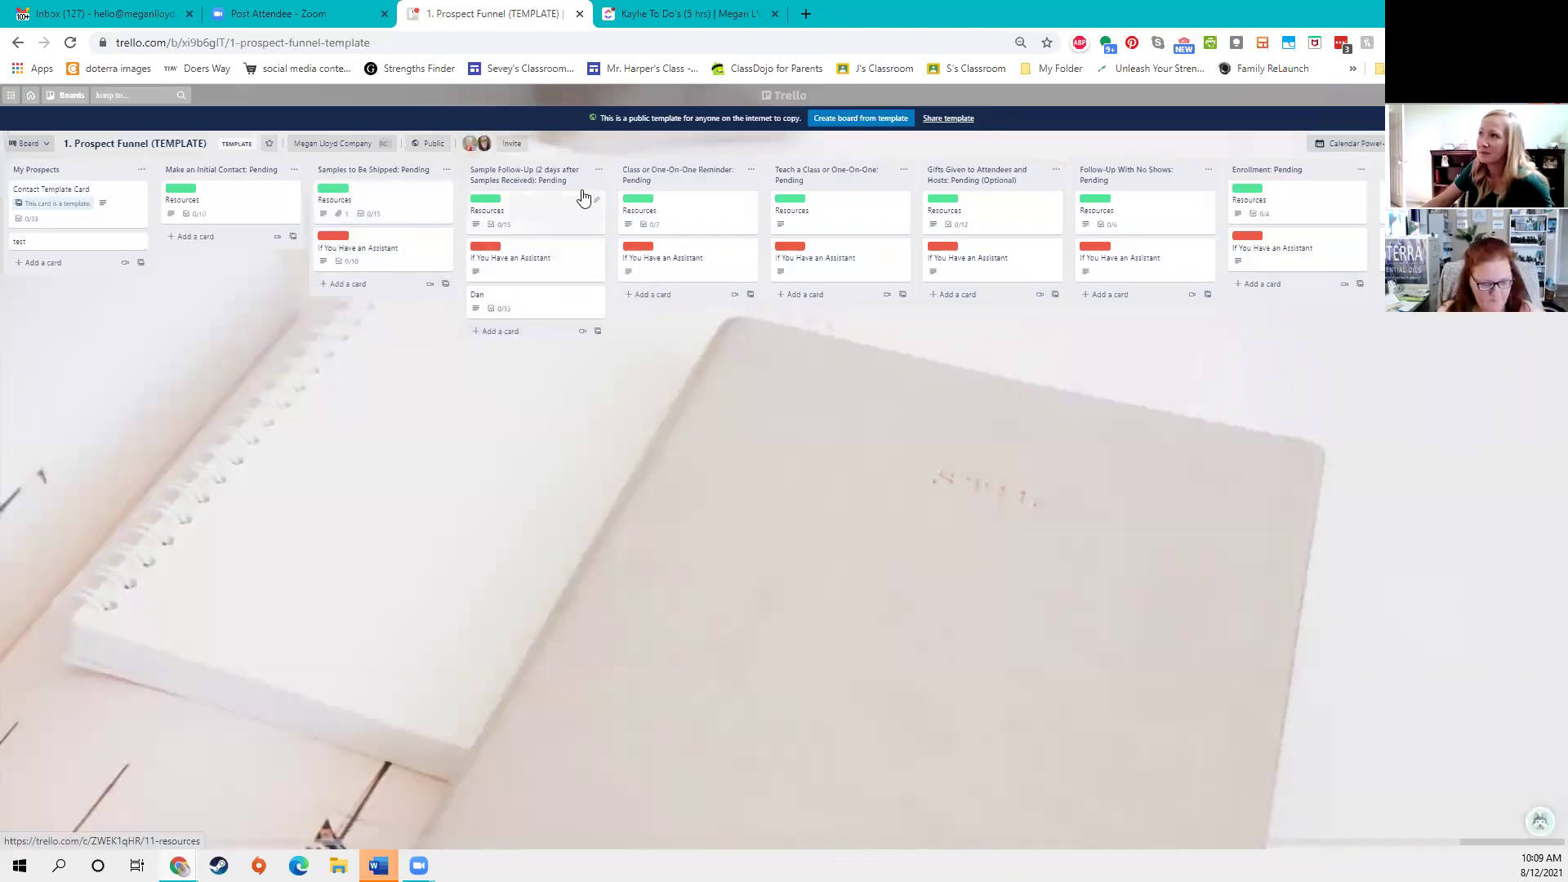
{"action": "left_click", "coordinate": [539, 204]}
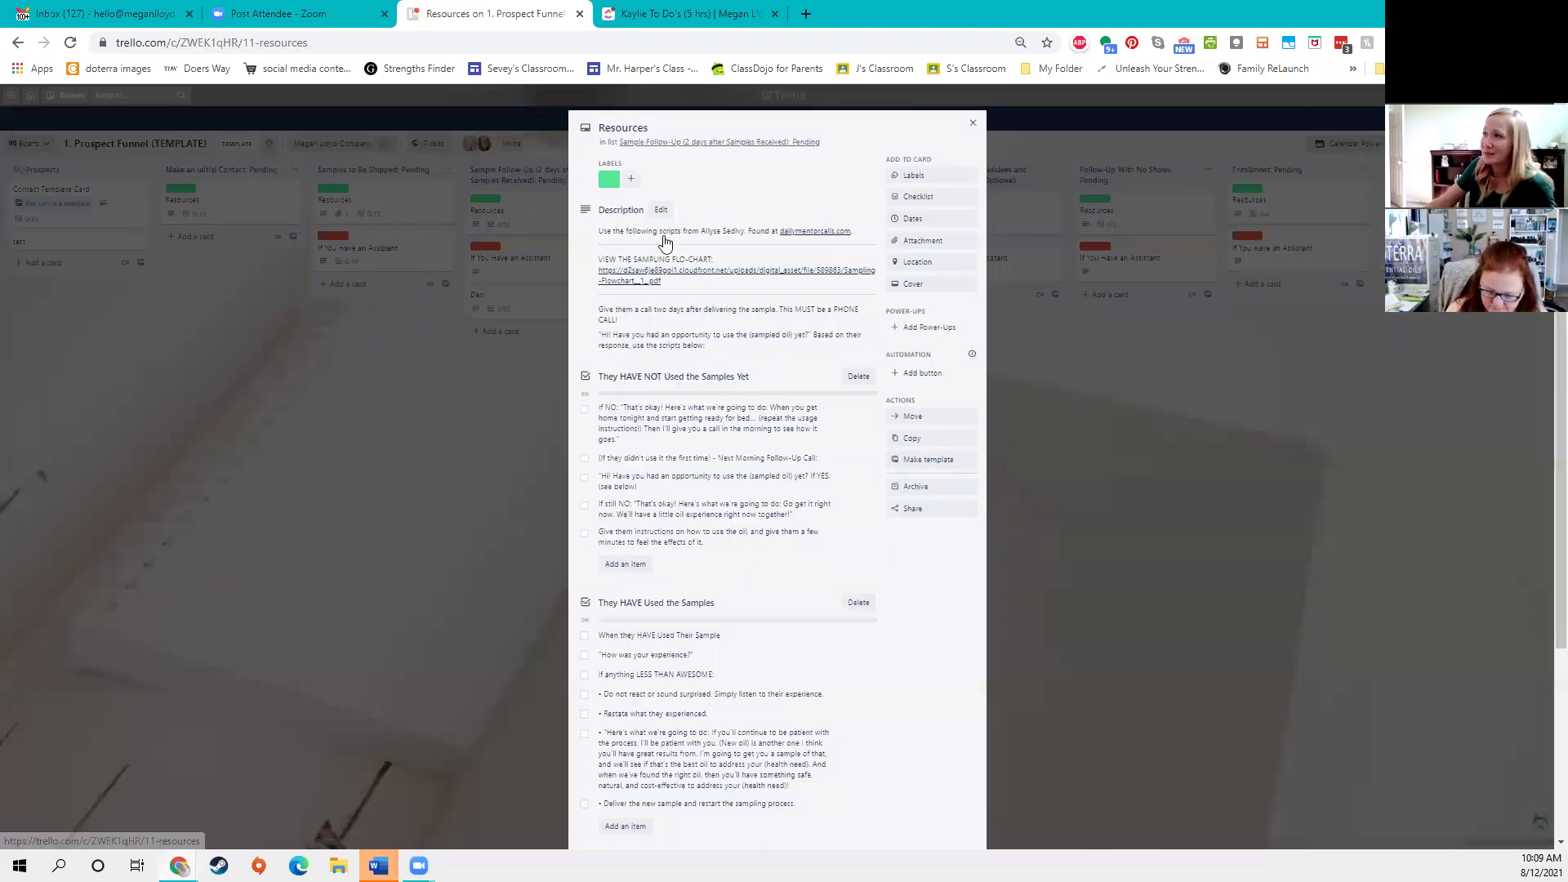
{"action": "scroll", "coordinate": [690, 377], "scroll_direction": "down", "scroll_amount": 3}
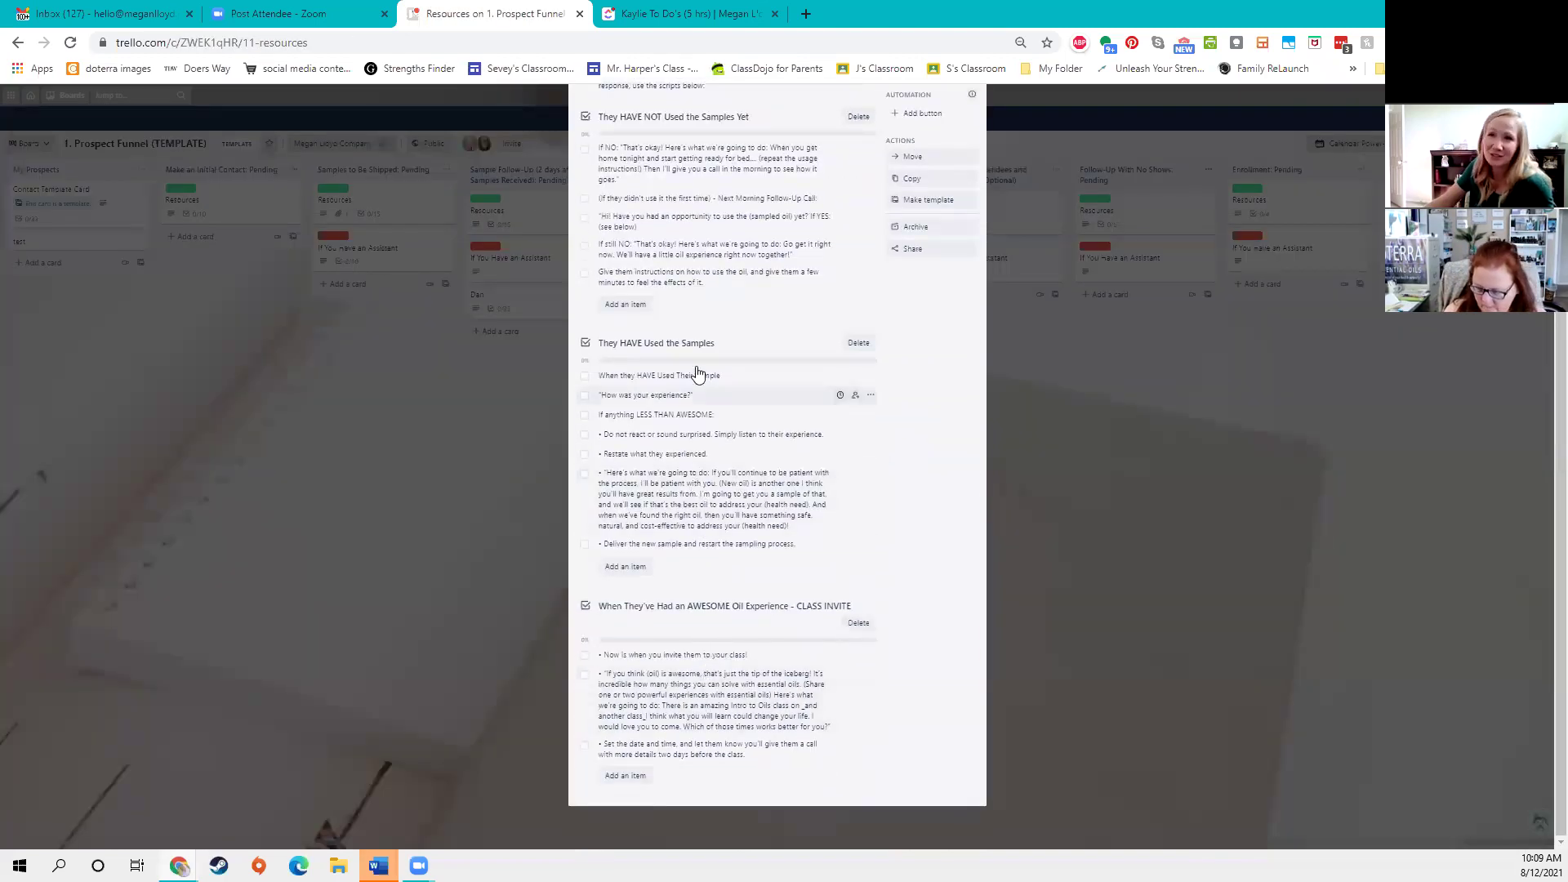
{"action": "scroll", "coordinate": [700, 356], "scroll_direction": "up", "scroll_amount": 3}
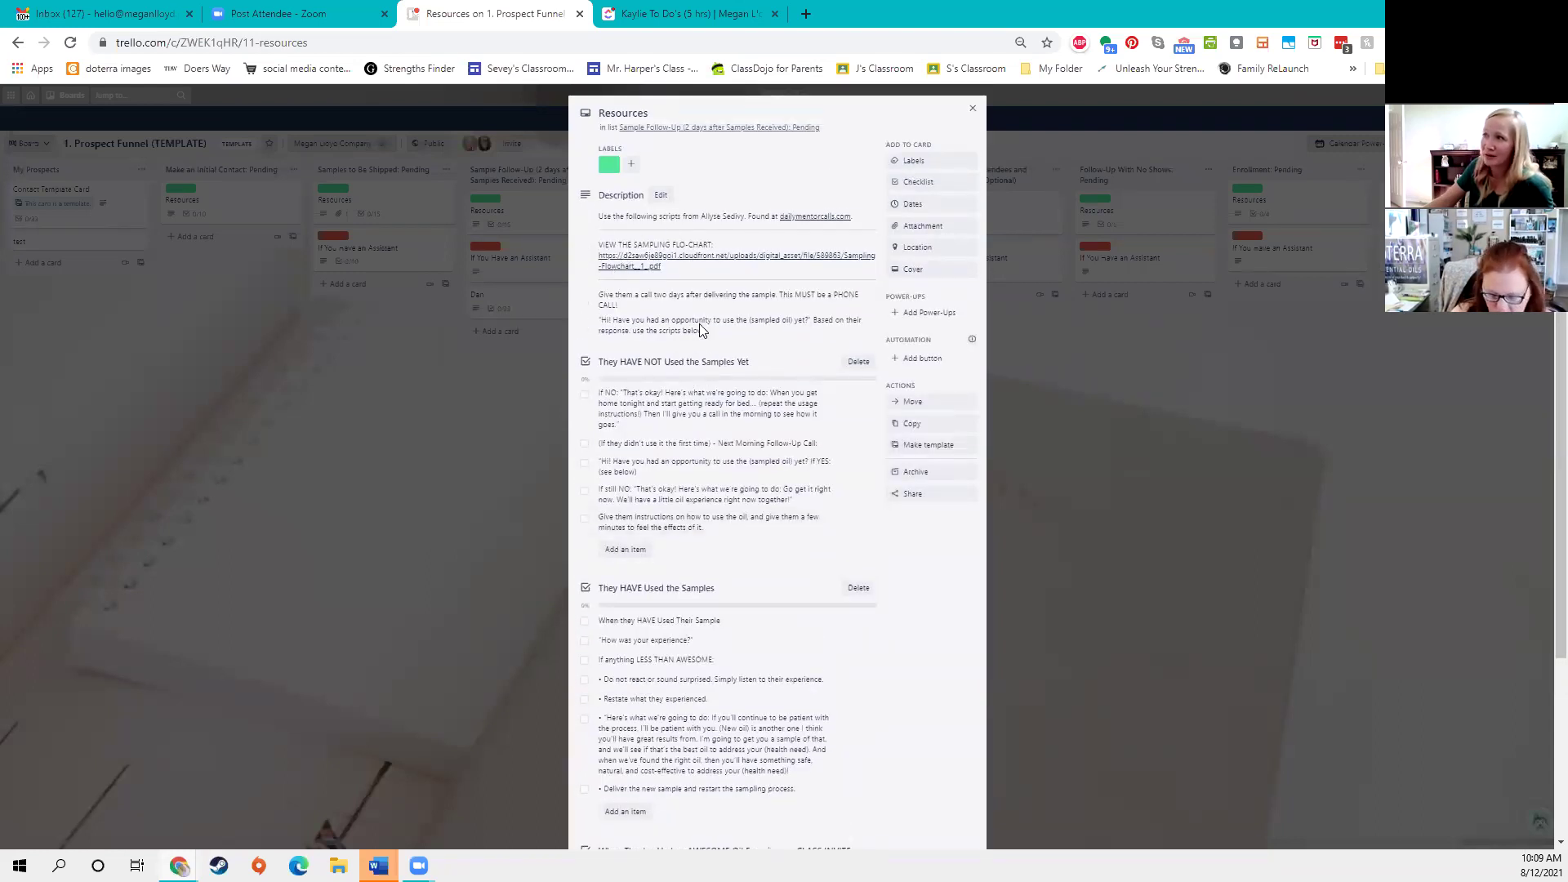
{"action": "left_click", "coordinate": [504, 450]}
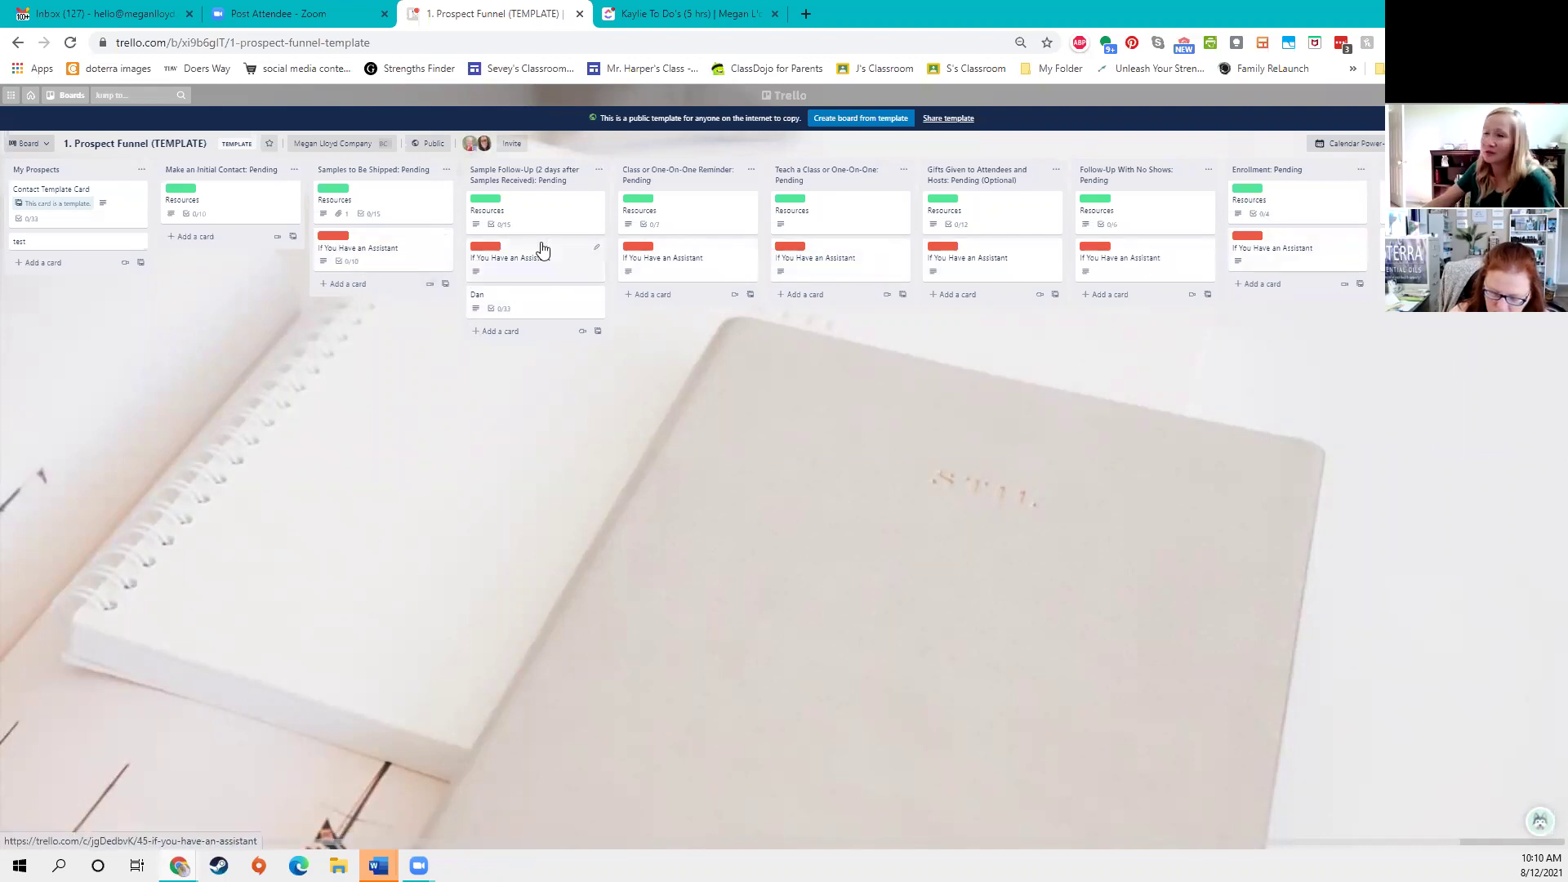
- Review the If You Have an Assistant card under Samples to Be Shipped, and move the prospect's card to Class or One-On-One Reminder: Pending
{"action": "left_click", "coordinate": [412, 260]}
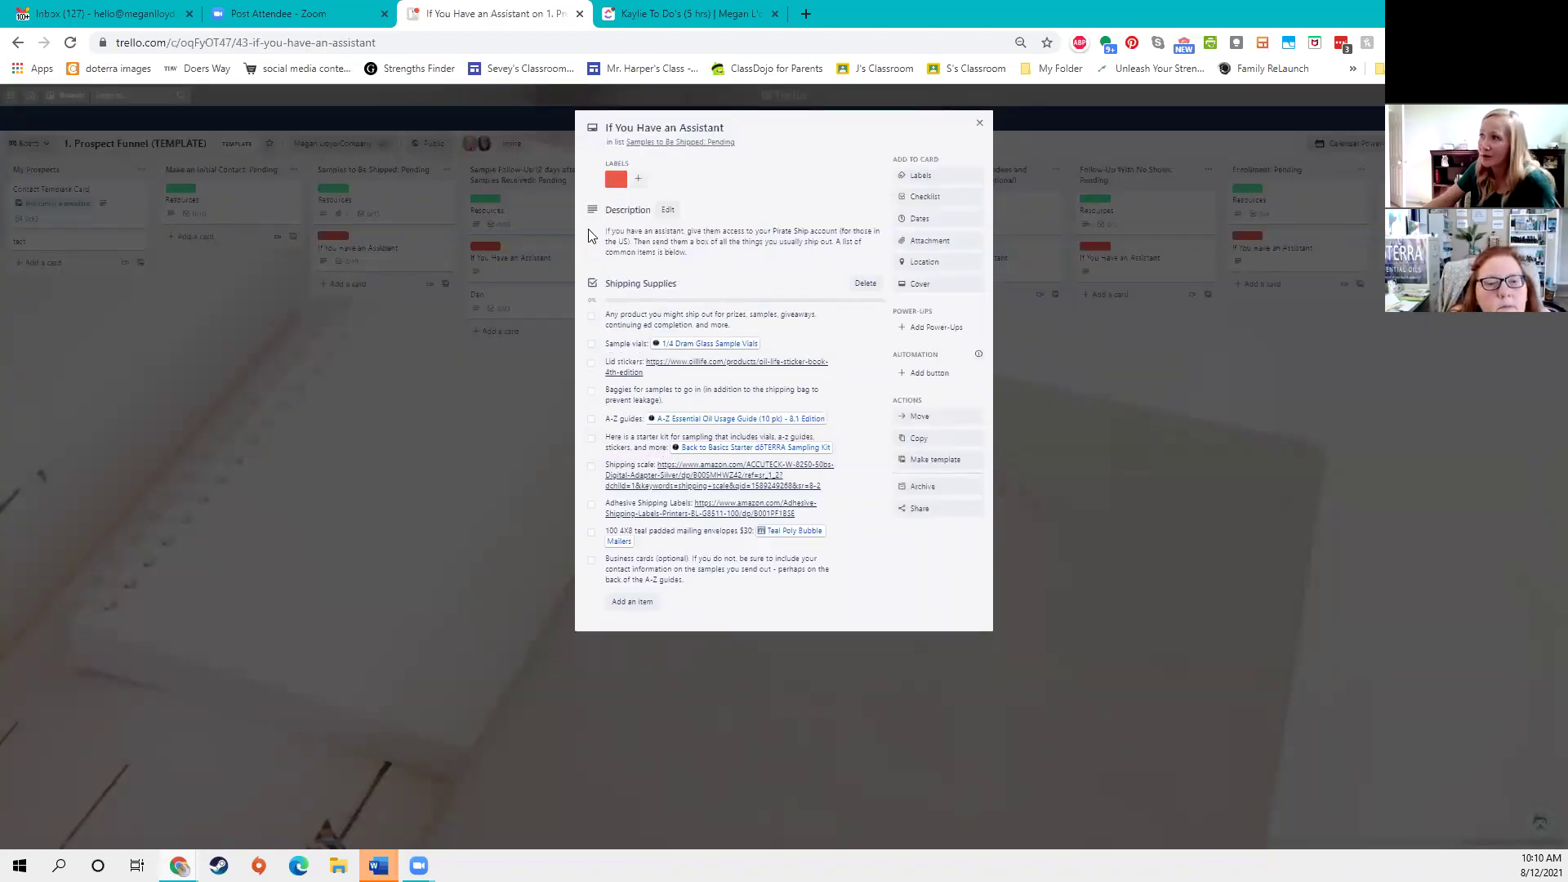
{"action": "left_click", "coordinate": [356, 410]}
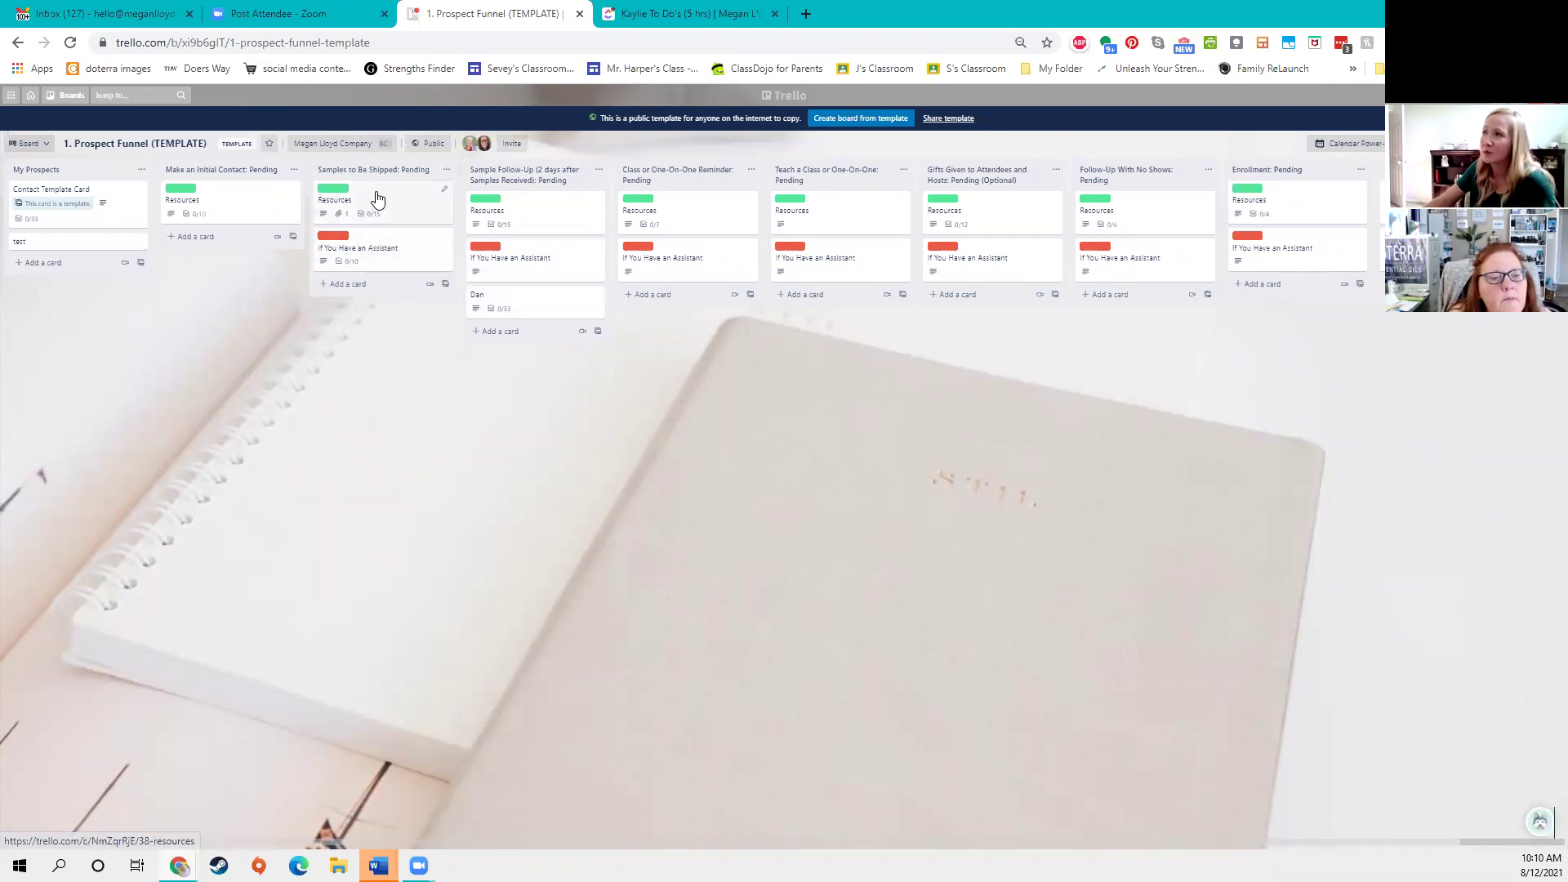
{"action": "left_click_drag", "start_coordinate": [518, 305], "coordinate": [676, 306]}
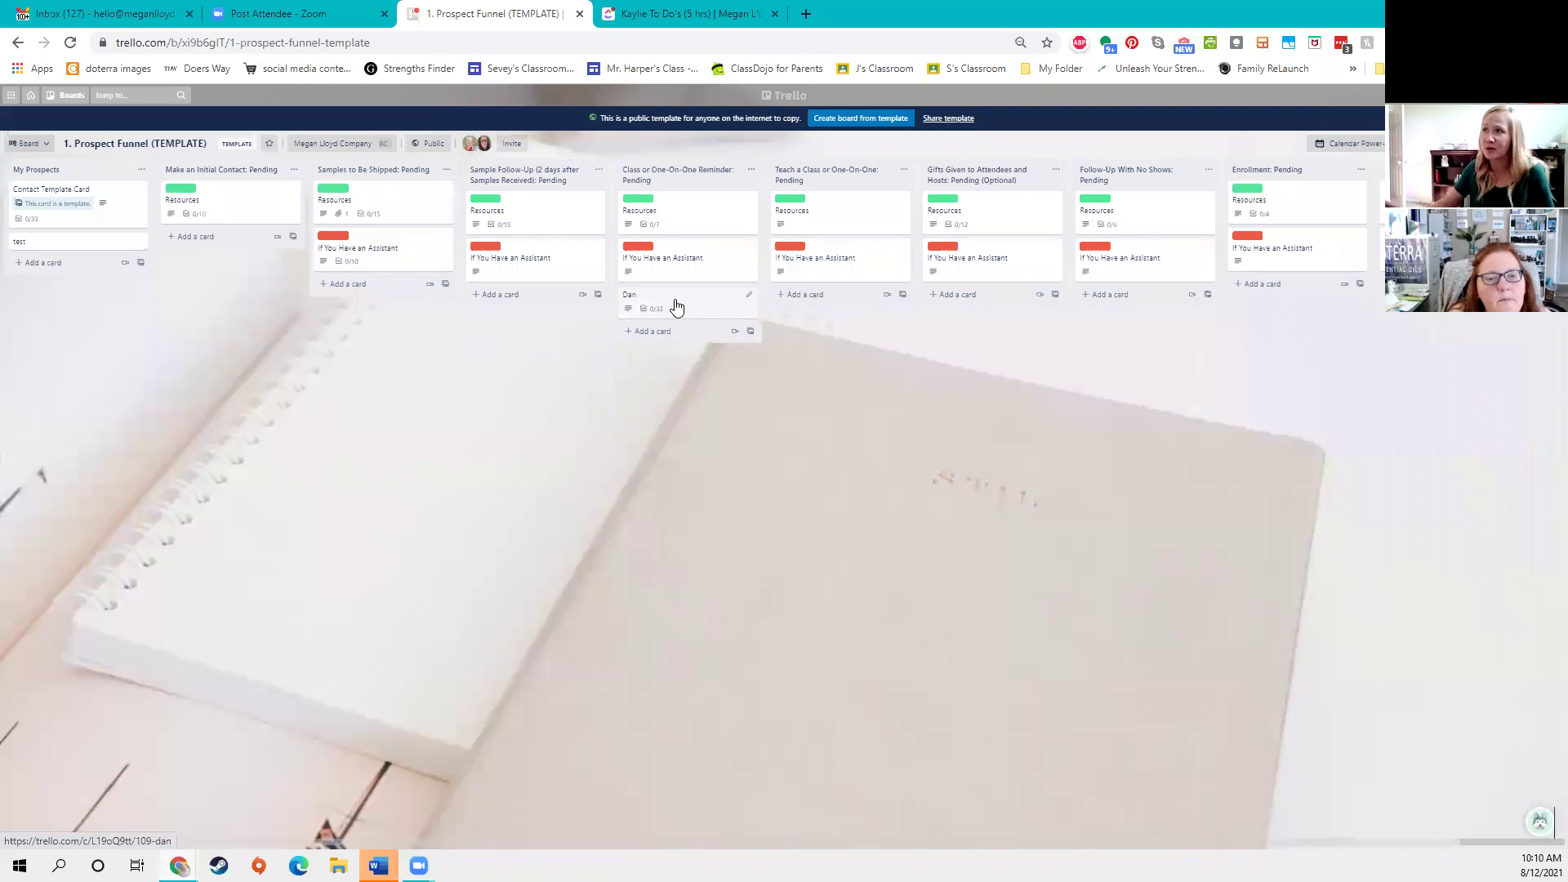
{"action": "left_click", "coordinate": [256, 170]}
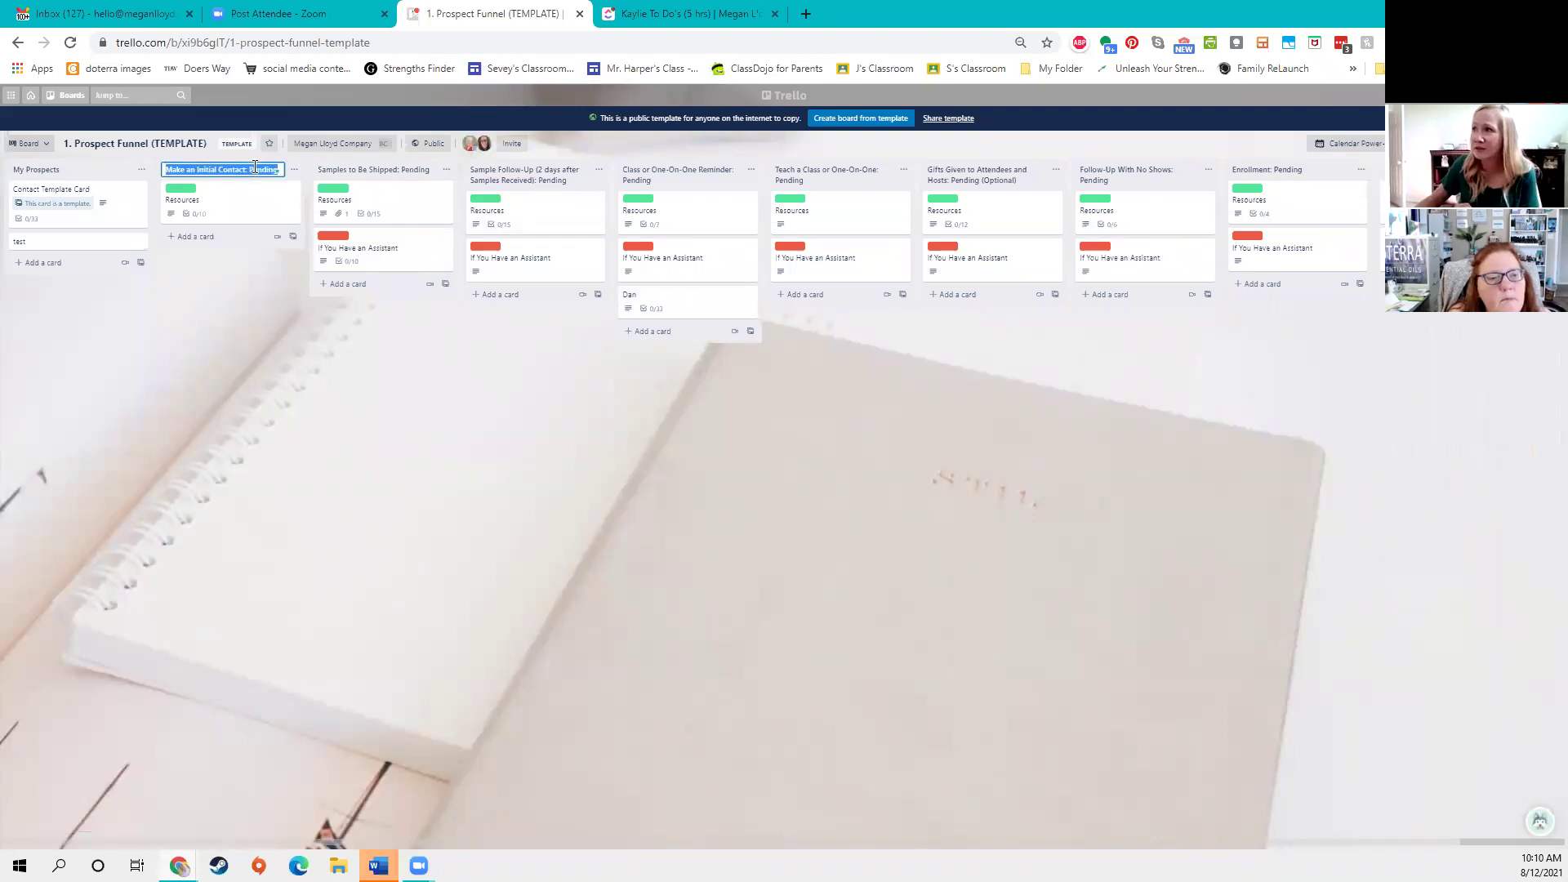
{"action": "left_click", "coordinate": [386, 170]}
{"action": "left_click", "coordinate": [403, 353]}
{"action": "left_click_drag", "start_coordinate": [439, 183], "coordinate": [380, 180]}
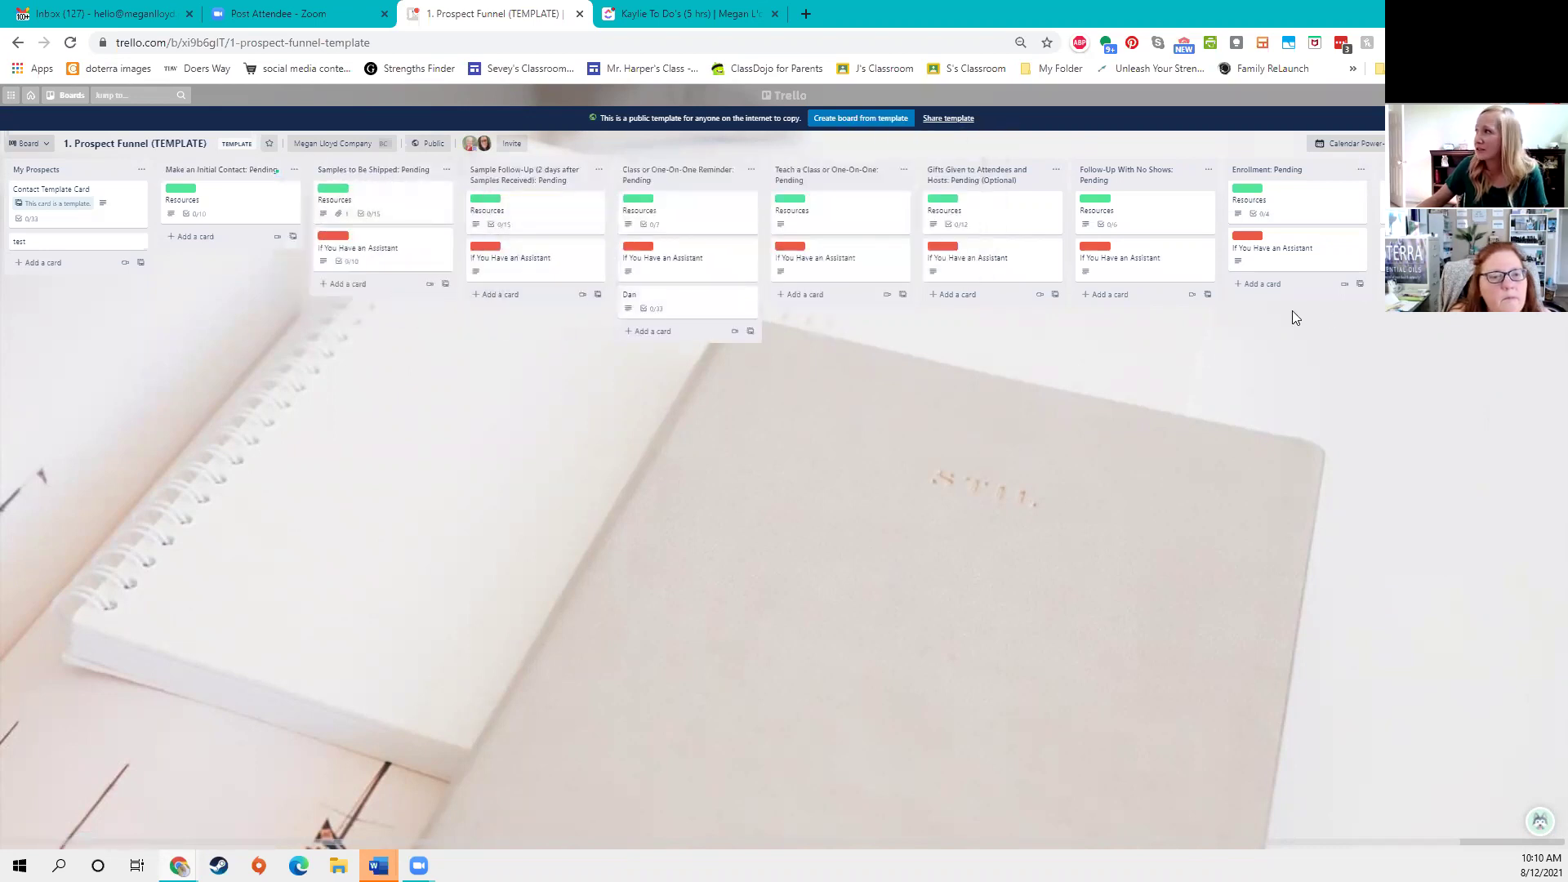
- Move the "test" list between Class or One-On-One Reminder: Pending and Teach a Class or One-On-One: Pending
{"action": "scroll", "coordinate": [686, 245], "scroll_direction": "right", "scroll_amount": 2}
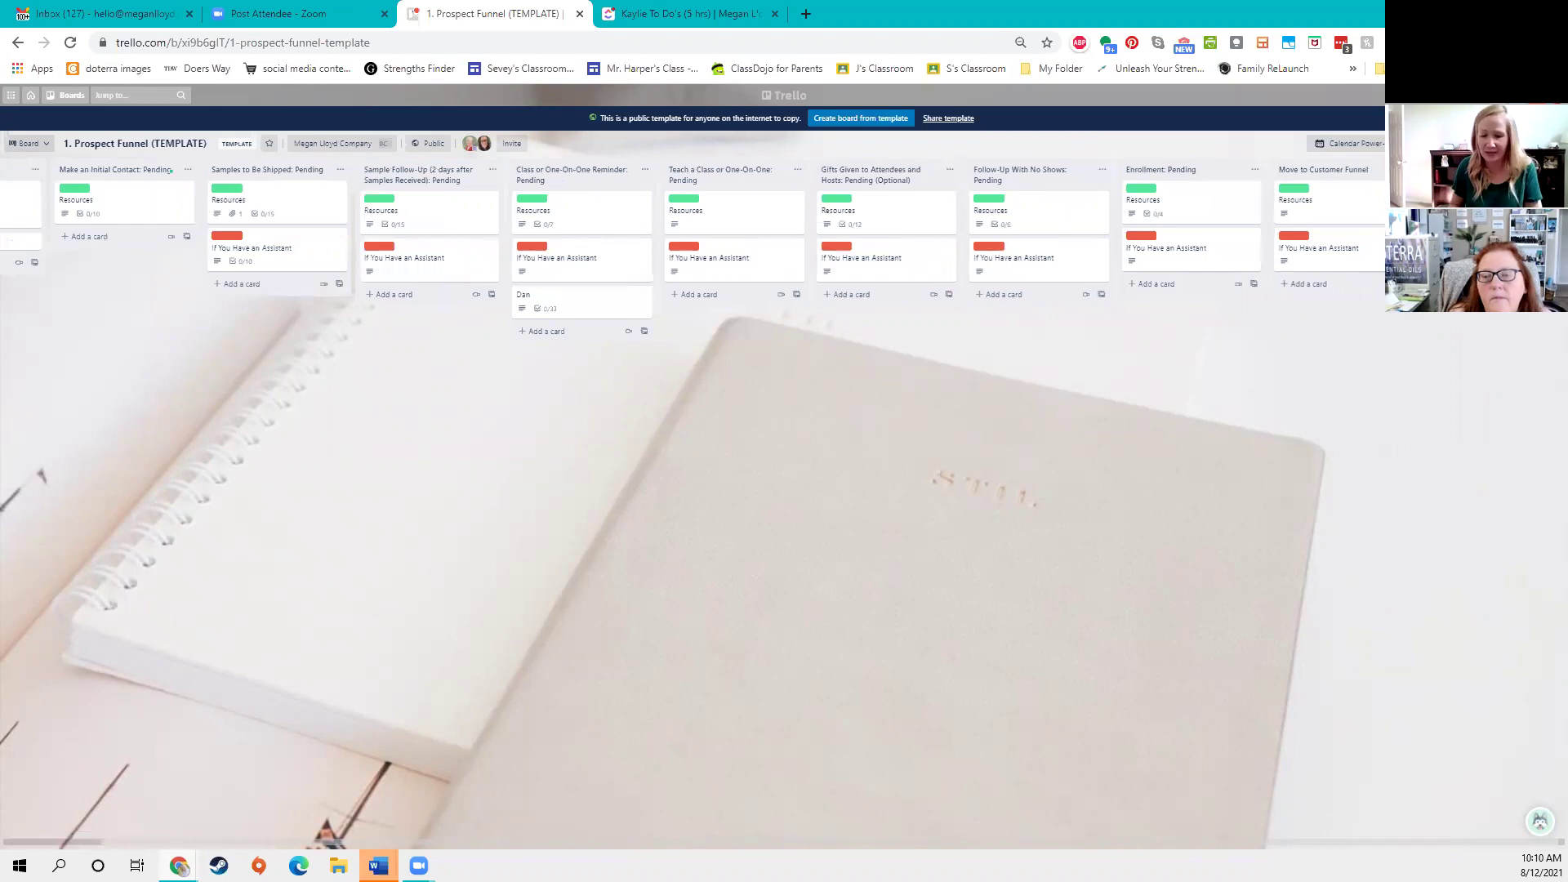
{"action": "scroll", "coordinate": [687, 245], "scroll_direction": "right", "scroll_amount": 2}
{"action": "left_click_drag", "start_coordinate": [1321, 182], "coordinate": [695, 196]}
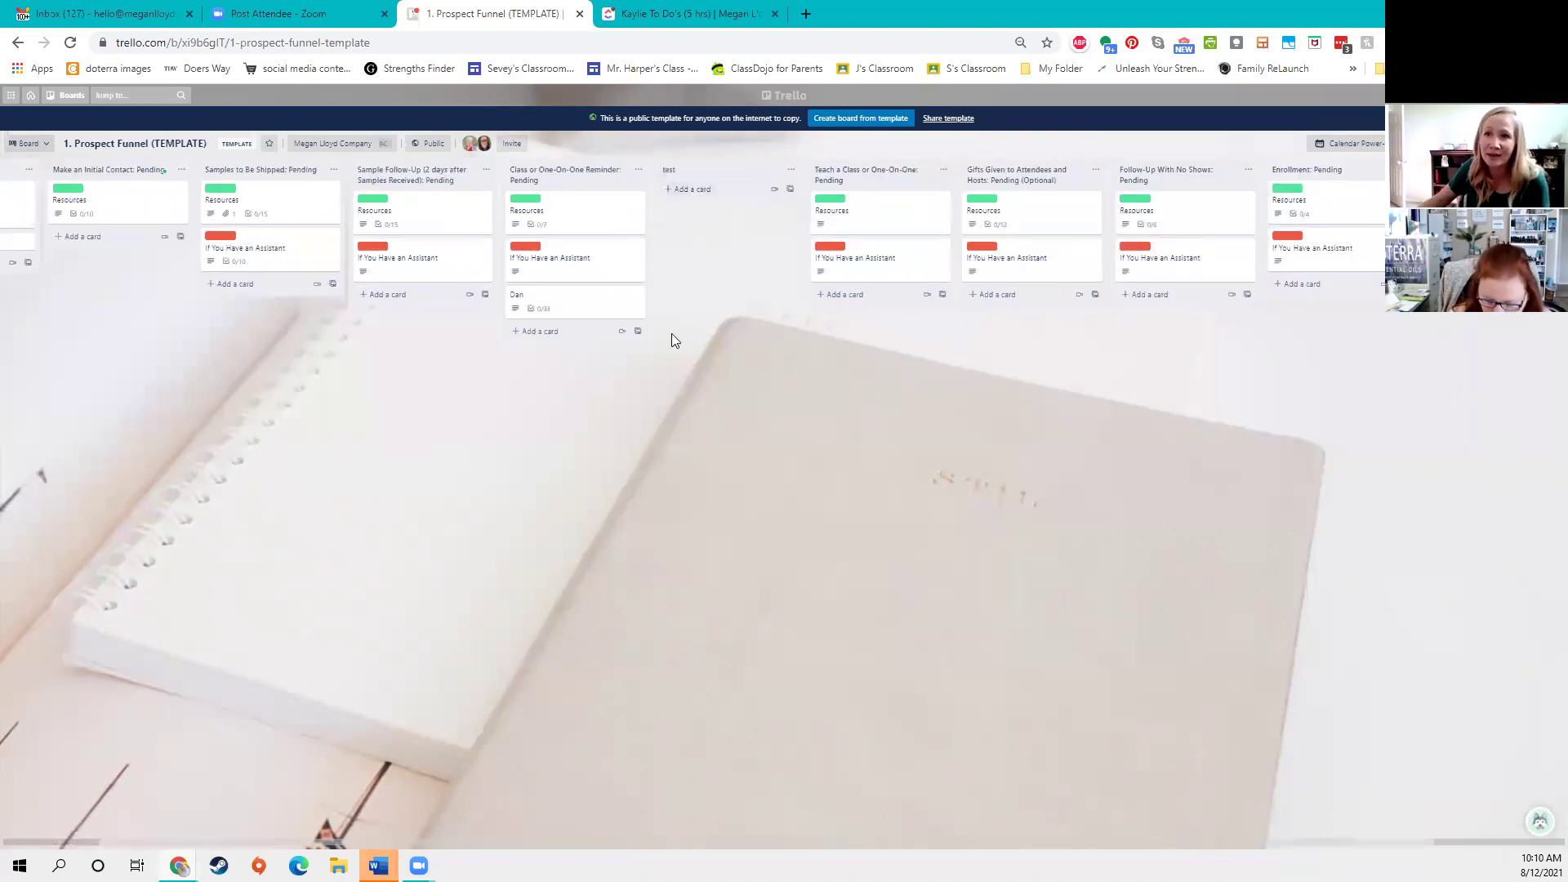
- Archive the "test" list
{"action": "scroll", "coordinate": [871, 443], "scroll_direction": "left", "scroll_amount": 1}
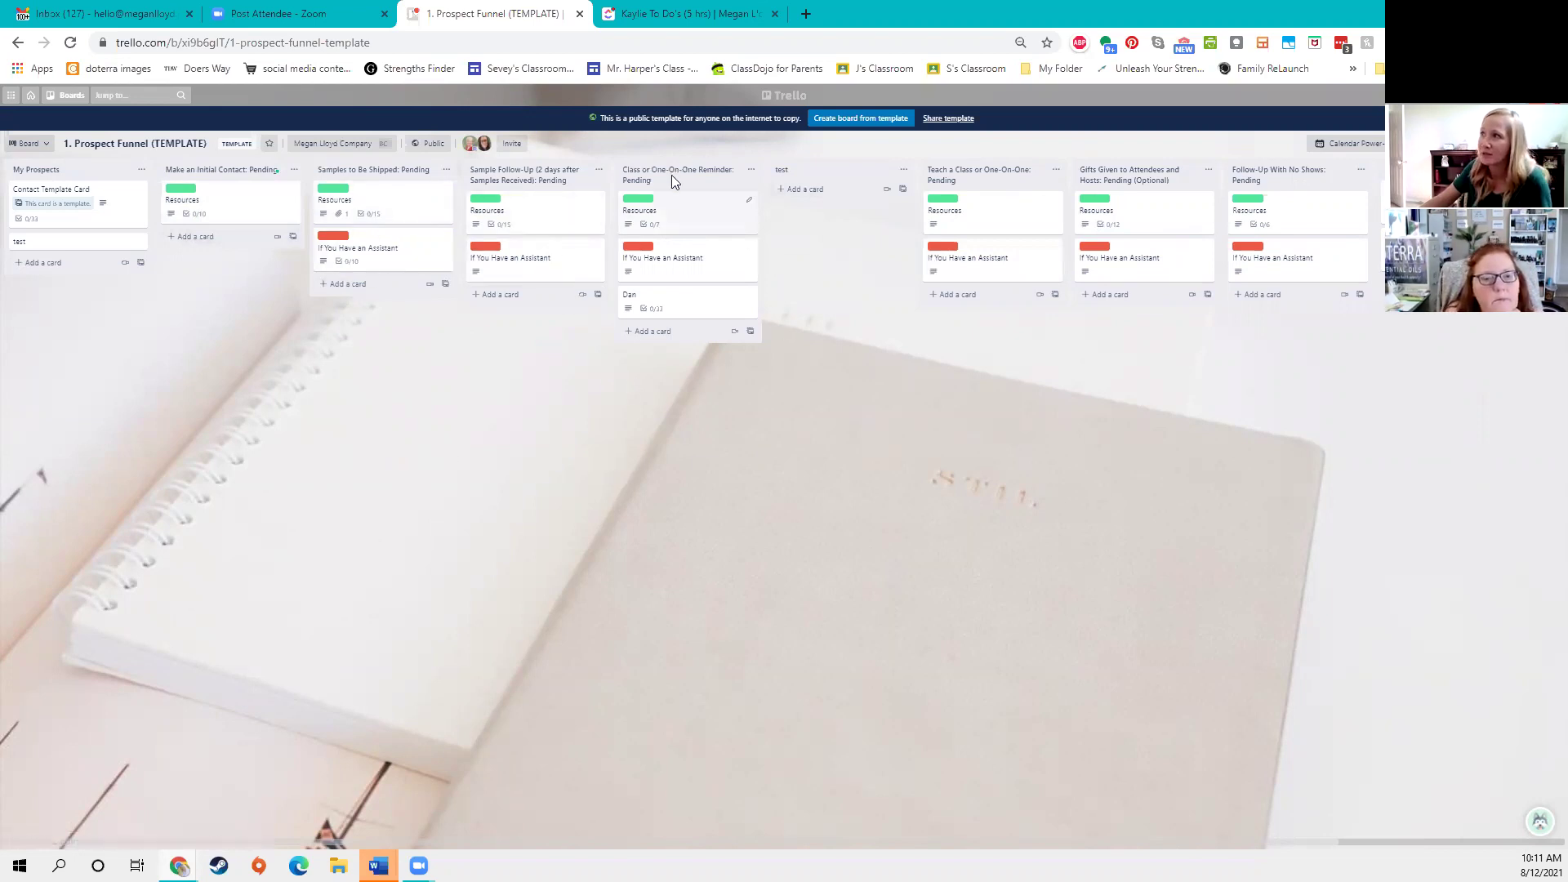
{"action": "left_click", "coordinate": [904, 170]}
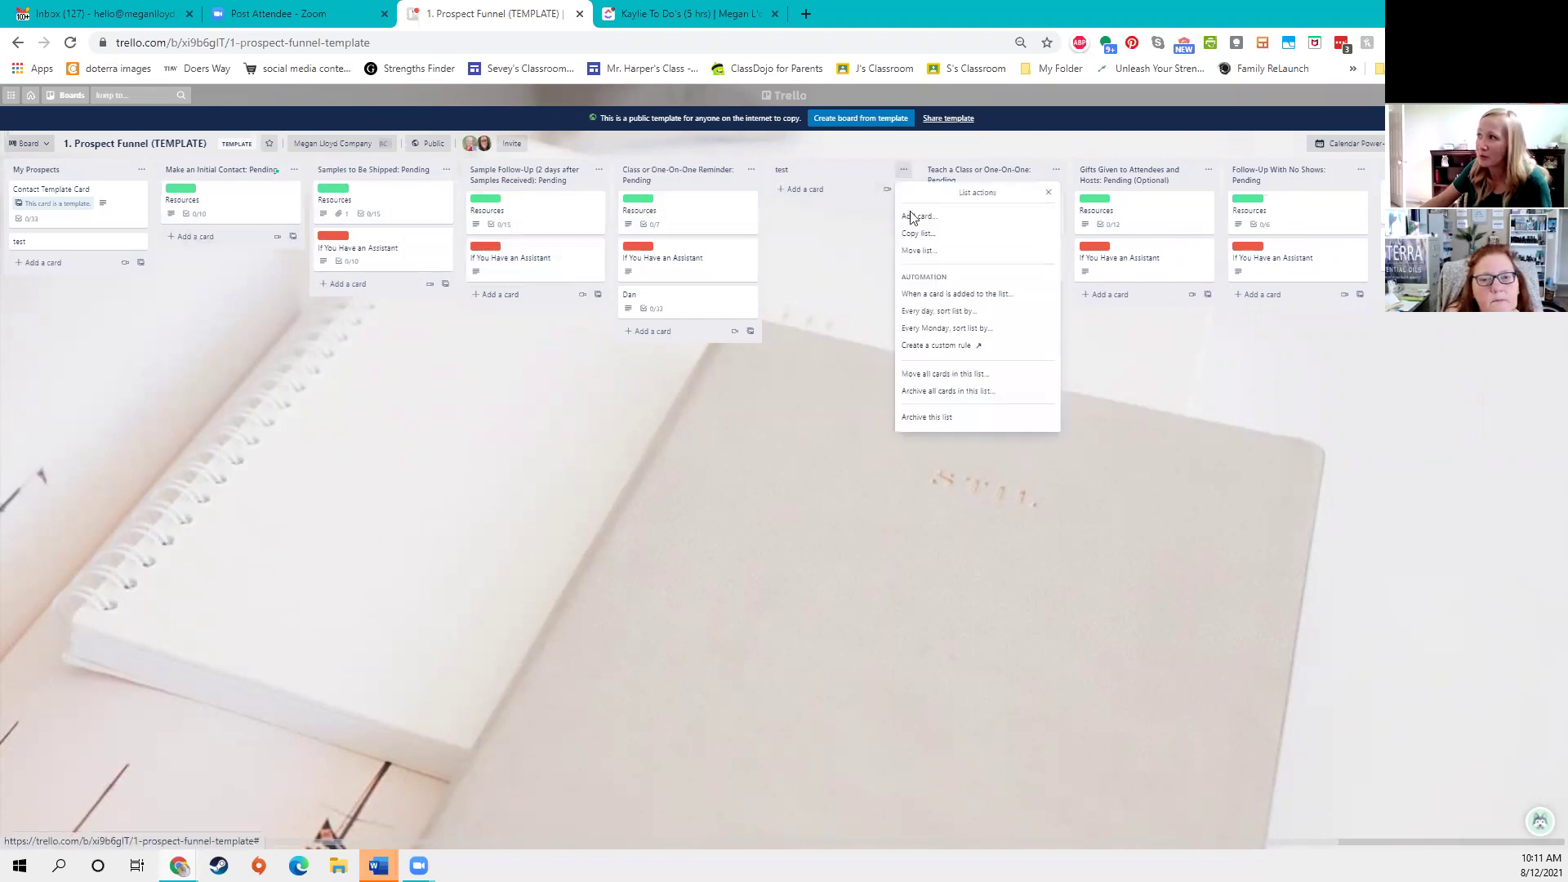
{"action": "left_click", "coordinate": [937, 423]}
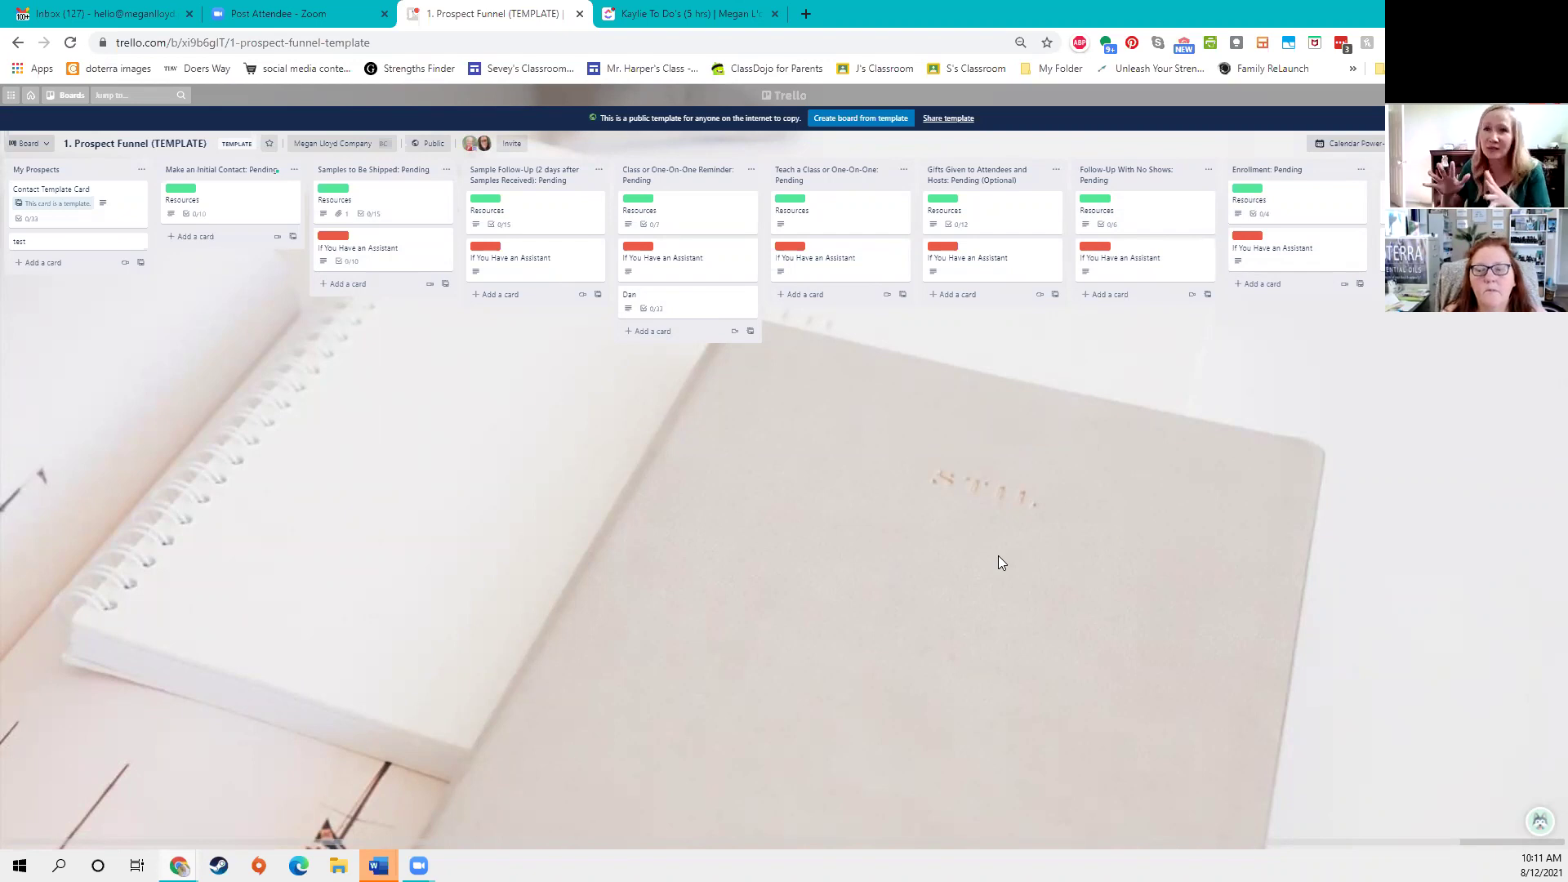
- Move the prospect's card to Teach a Class or One-On-One: Pending and review its checklists from Pre-Enrollment to Check-Ins
{"action": "left_click_drag", "start_coordinate": [679, 303], "coordinate": [833, 308]}
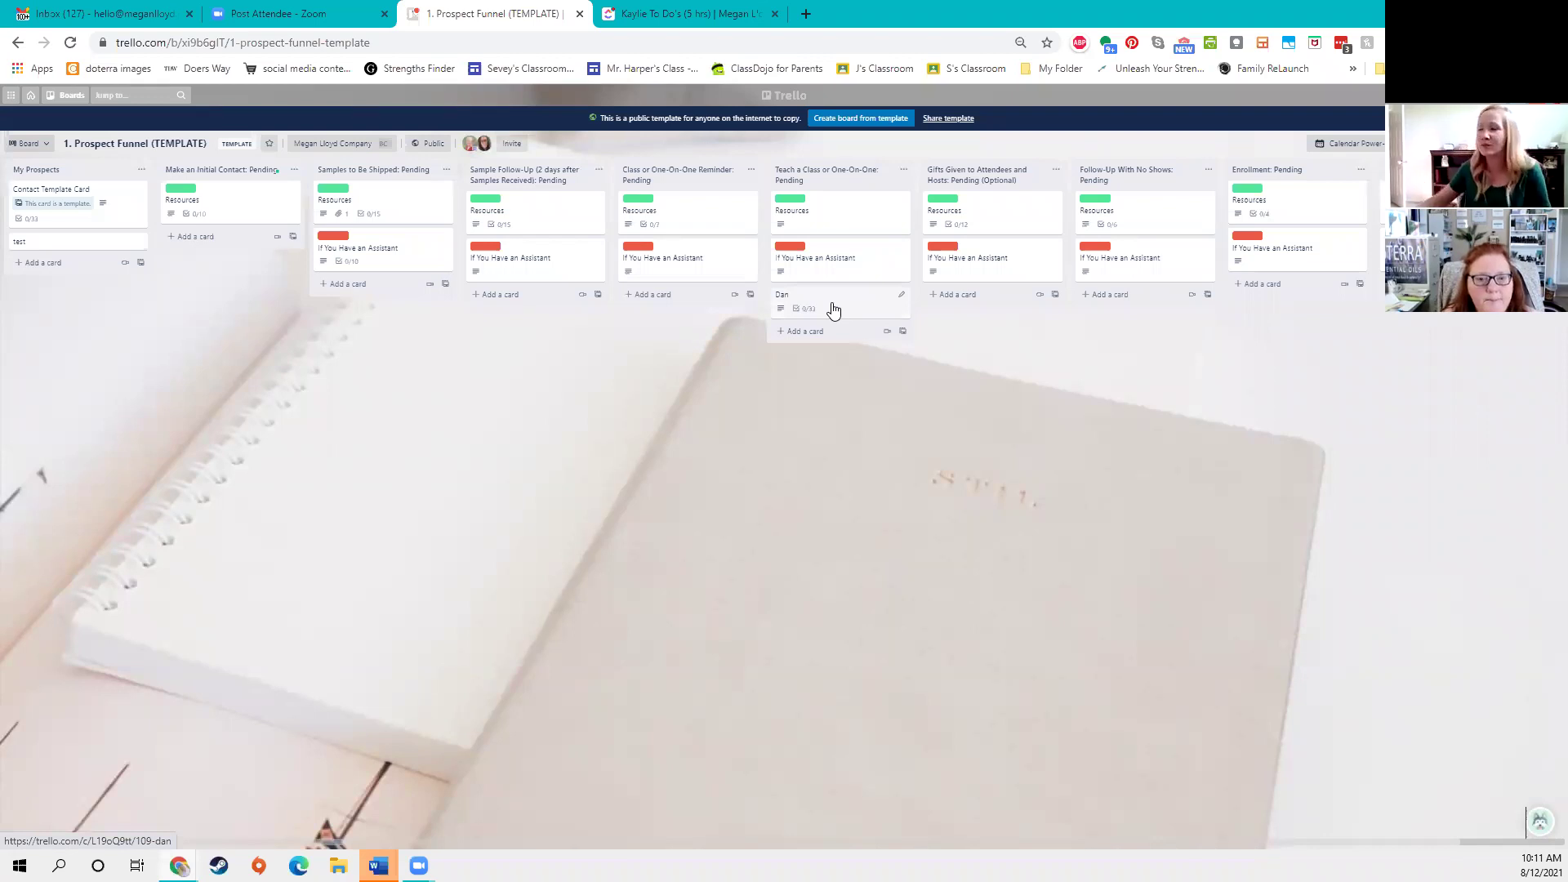
{"action": "left_click", "coordinate": [833, 308]}
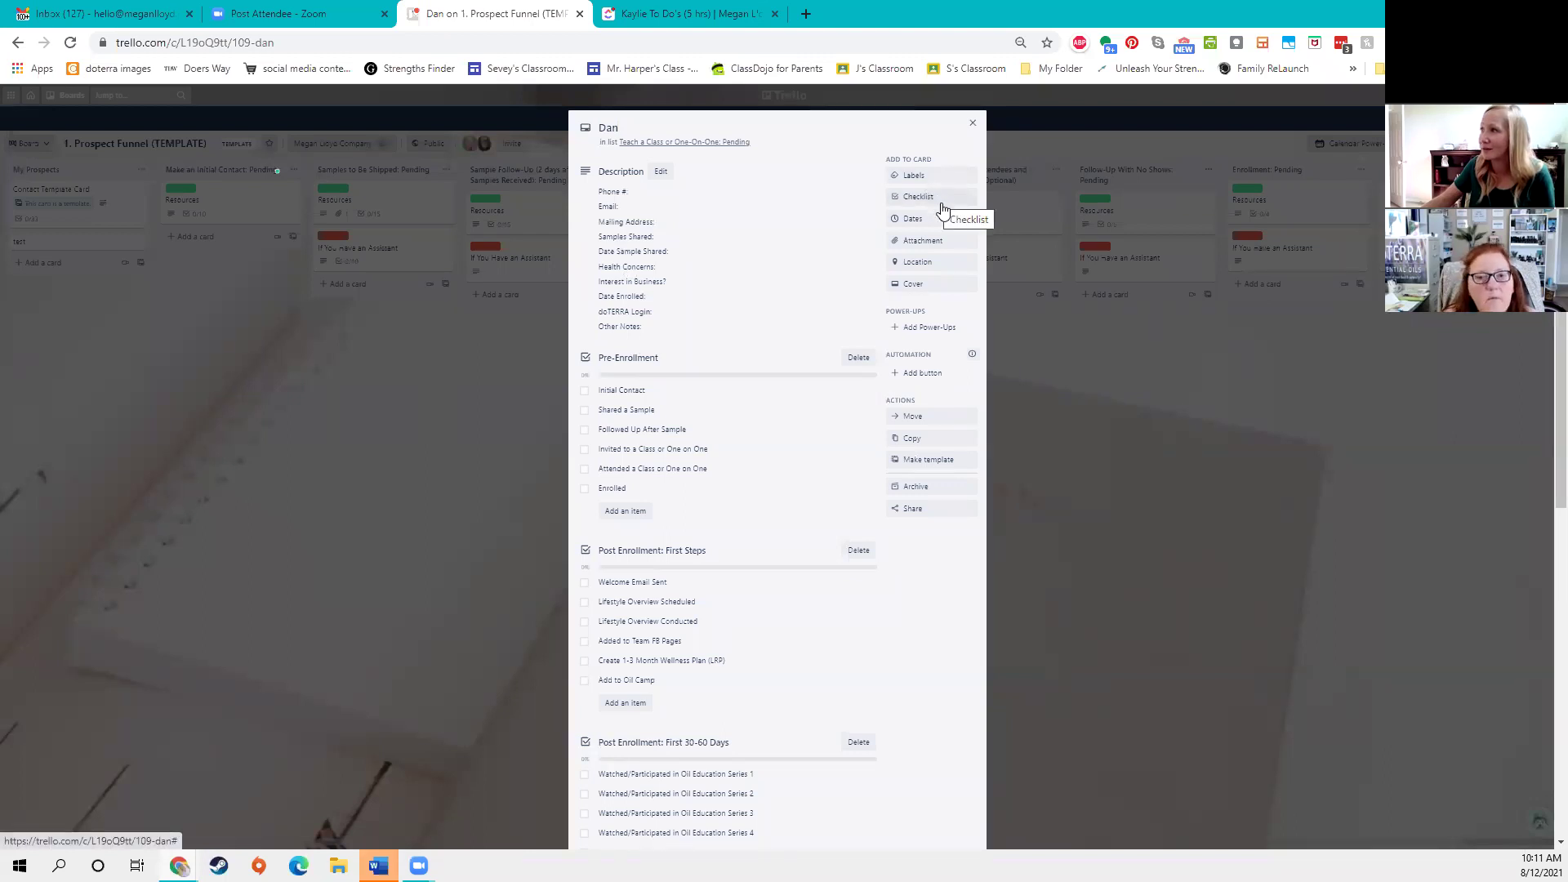
{"action": "scroll", "coordinate": [844, 602], "scroll_direction": "down", "scroll_amount": 8}
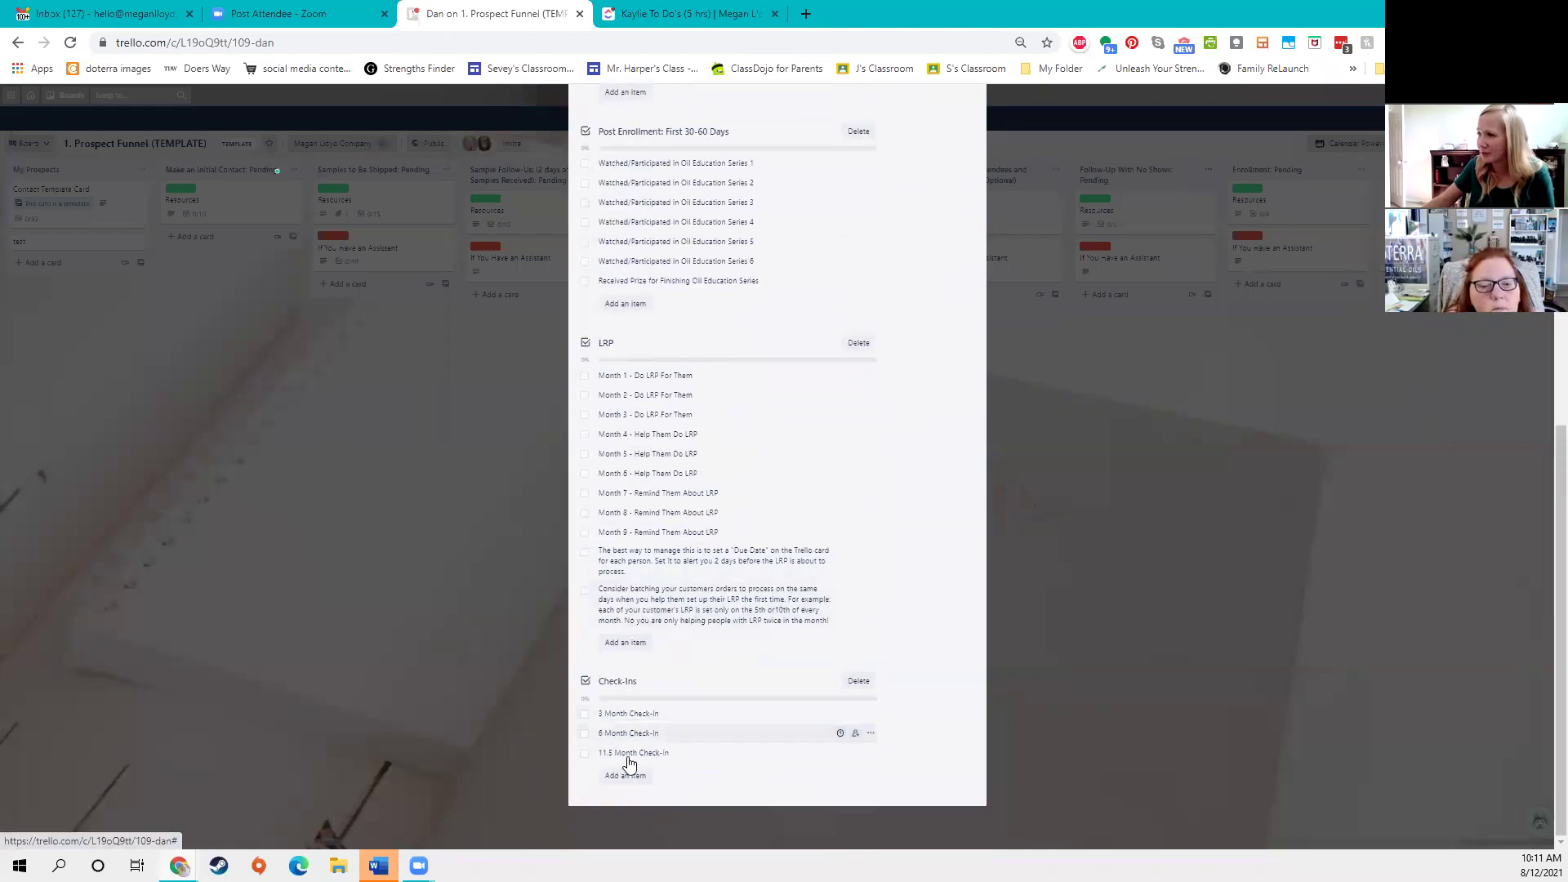
{"action": "scroll", "coordinate": [845, 533], "scroll_direction": "up", "scroll_amount": 8}
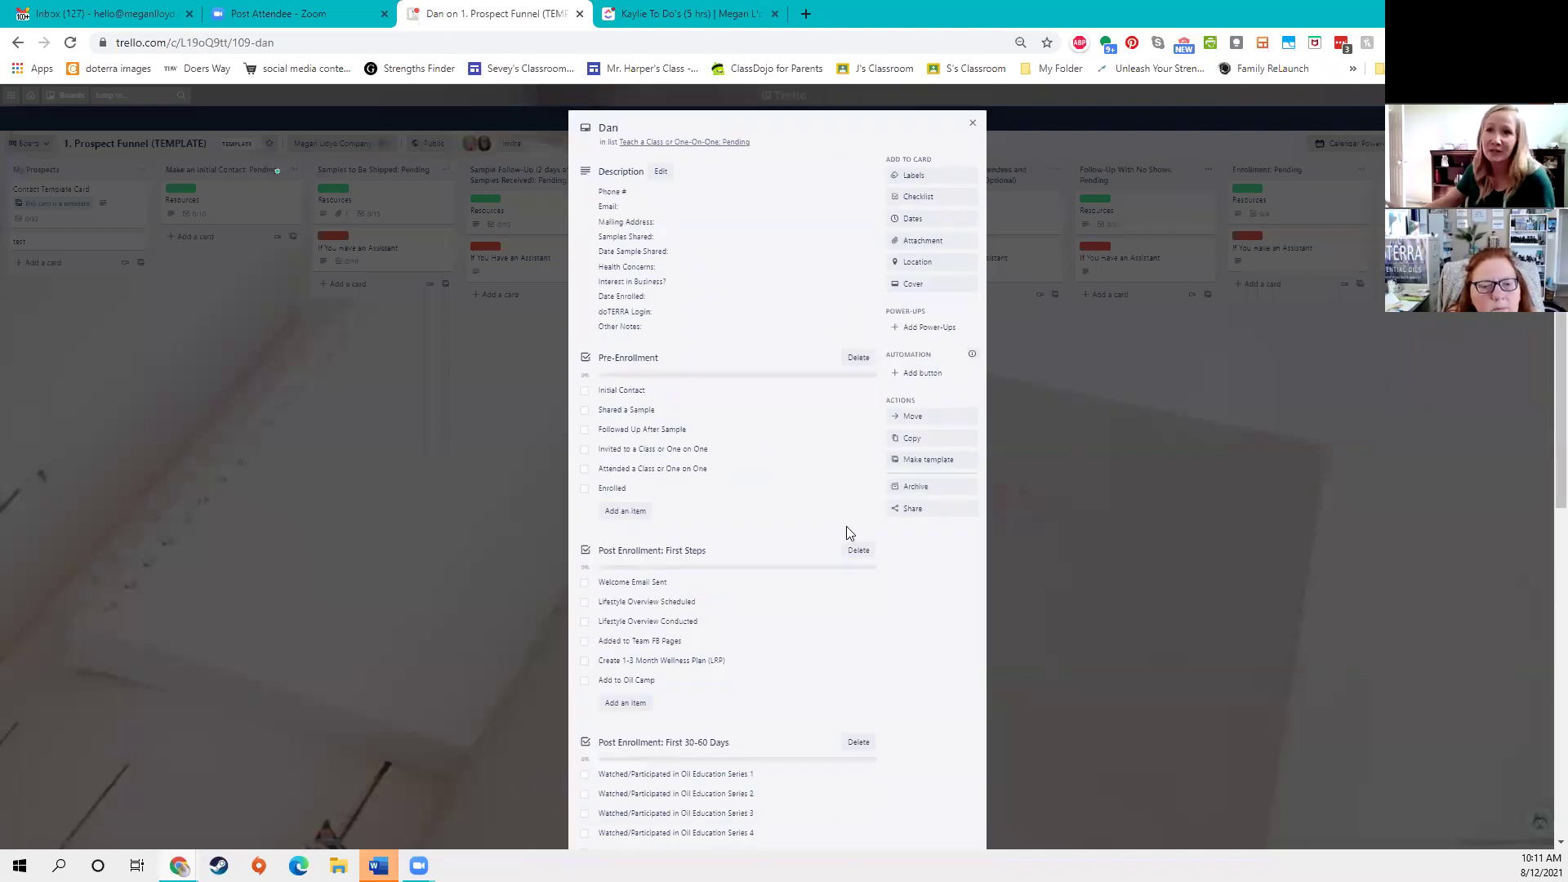
{"action": "scroll", "coordinate": [847, 533], "scroll_direction": "down", "scroll_amount": 8}
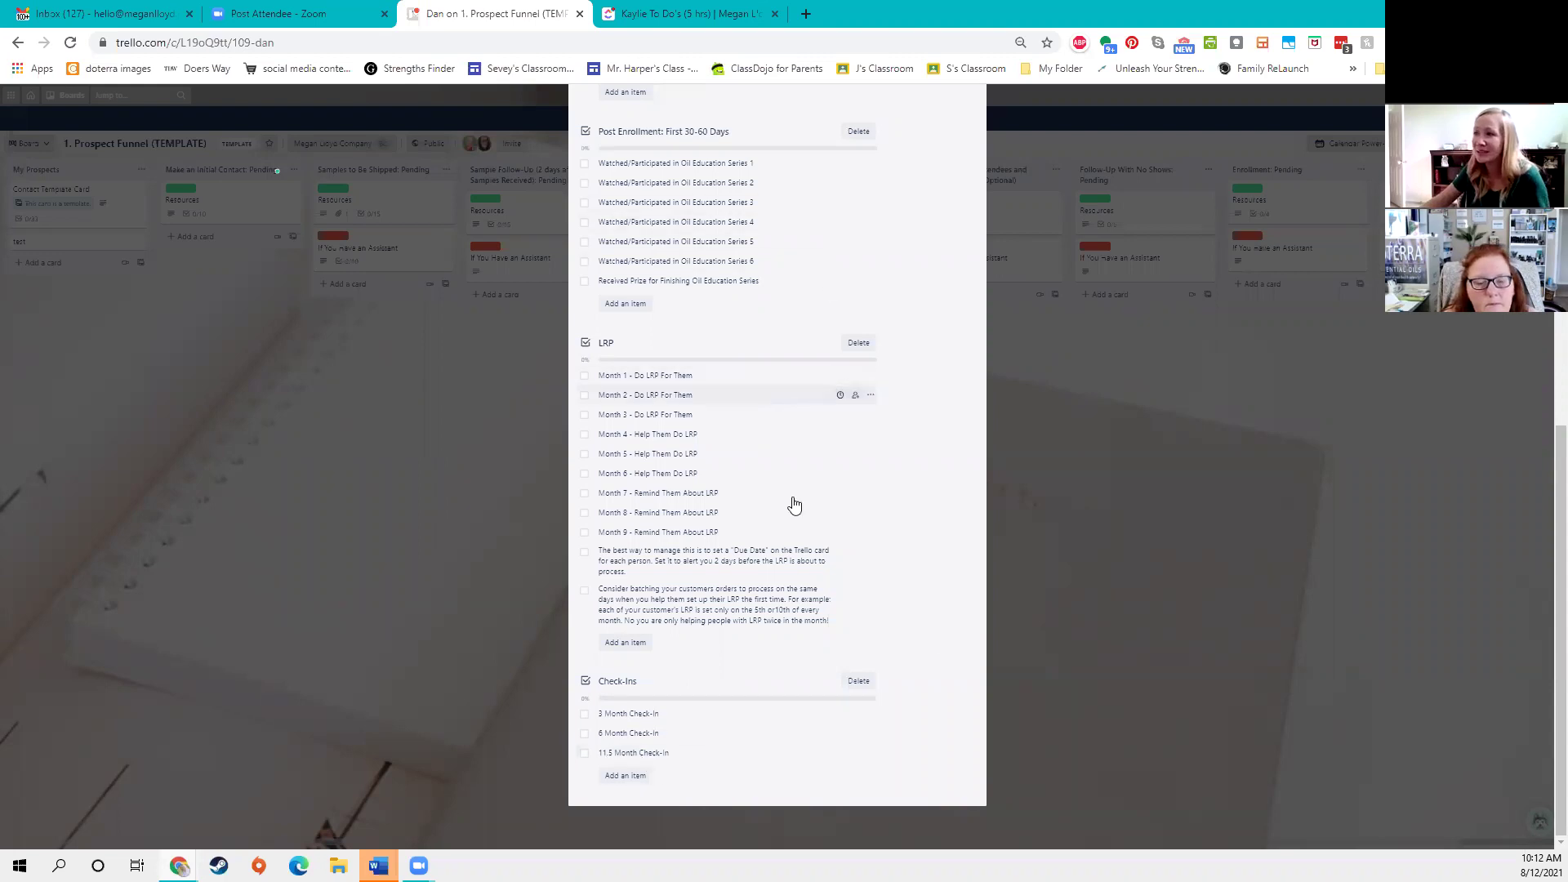
{"action": "scroll", "coordinate": [796, 537], "scroll_direction": "up", "scroll_amount": 8}
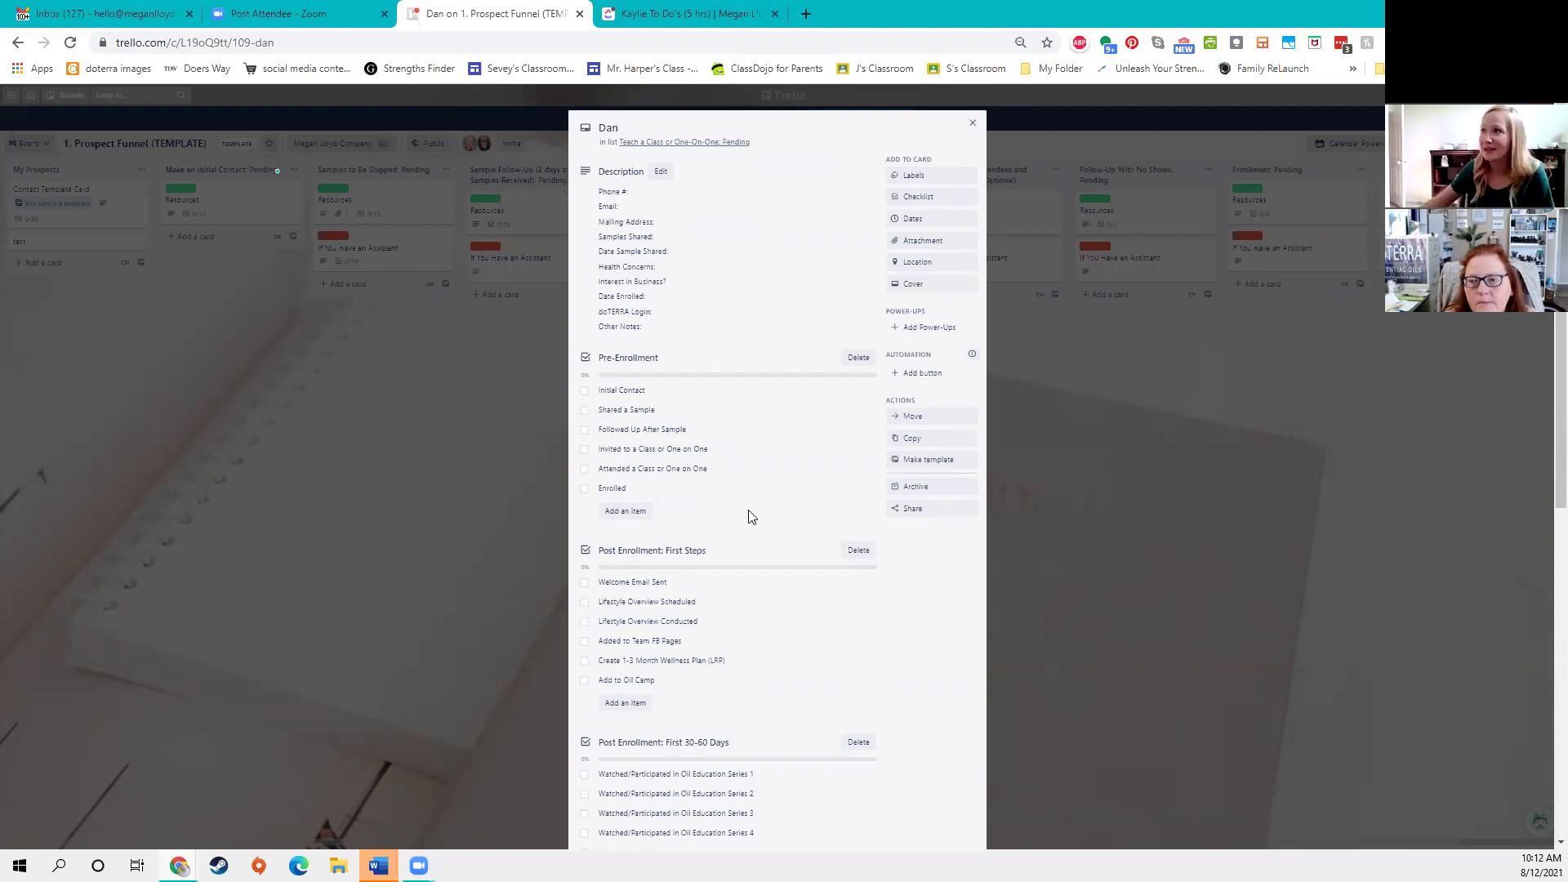
{"action": "left_click", "coordinate": [459, 455]}
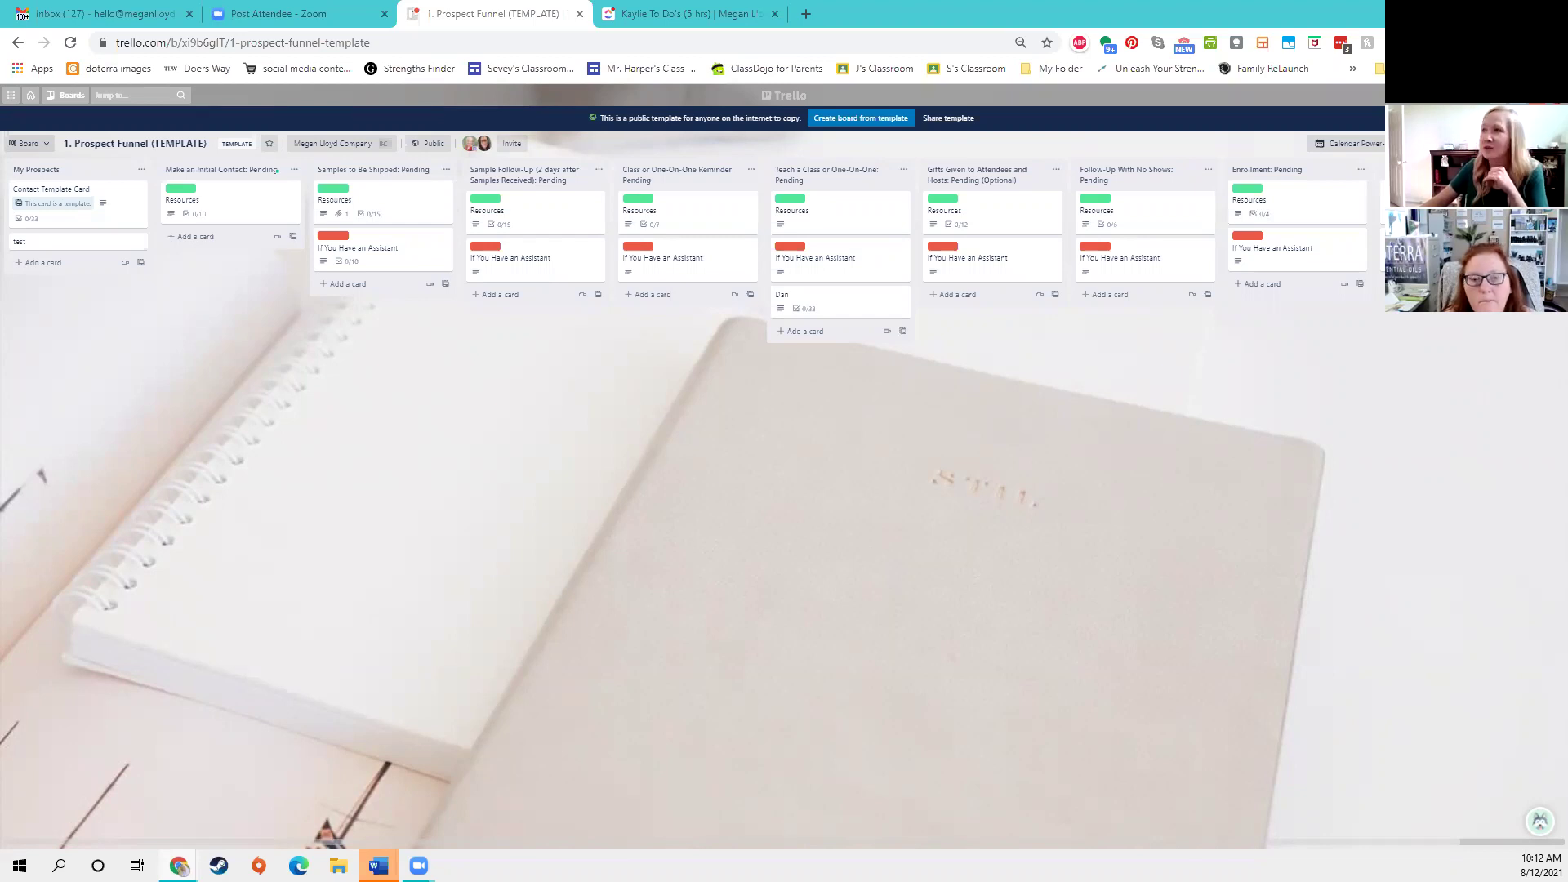
- Move the prospect's card to Sample Follow-Up (2 days after Samples Received): Pending and set its due date to August 18, 2021
{"action": "left_click_drag", "start_coordinate": [837, 308], "coordinate": [552, 309]}
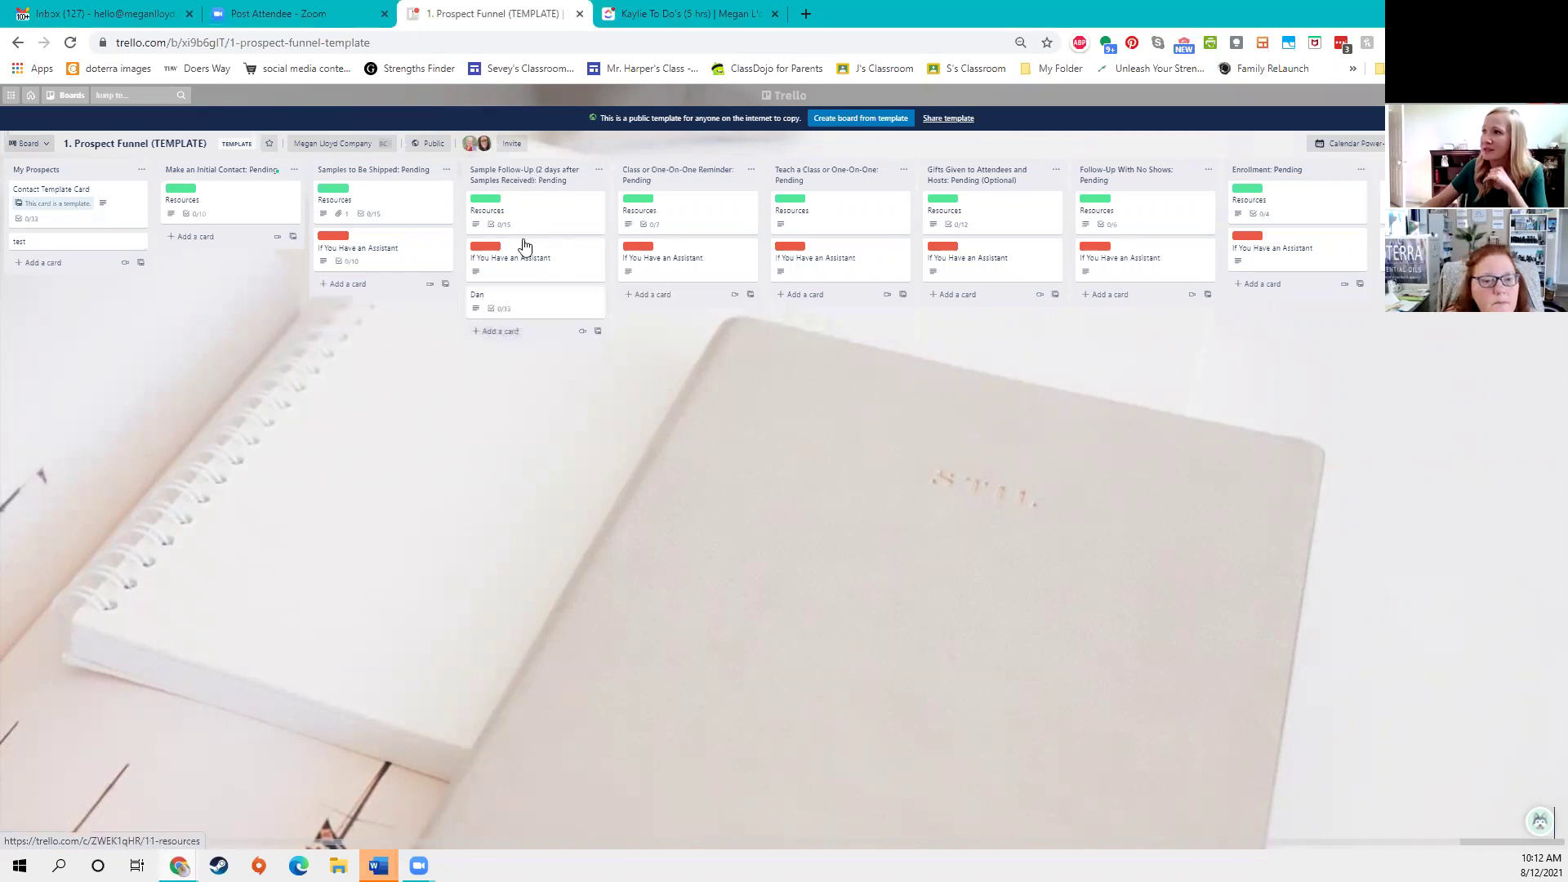
{"action": "left_click", "coordinate": [535, 303]}
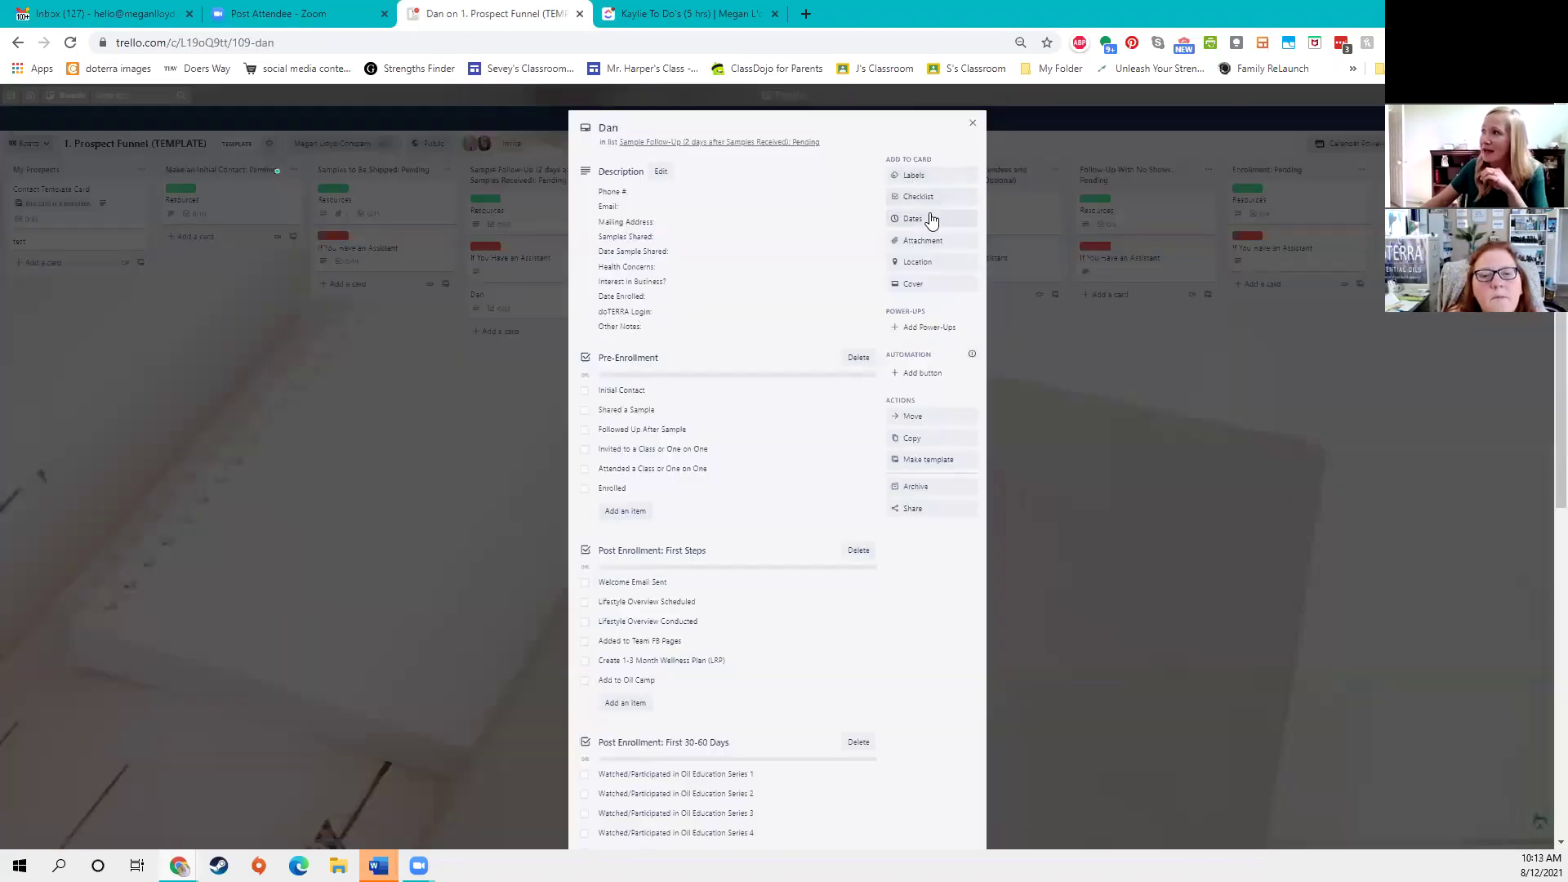
{"action": "left_click", "coordinate": [930, 222]}
{"action": "left_click", "coordinate": [1019, 326]}
{"action": "left_click", "coordinate": [978, 343]}
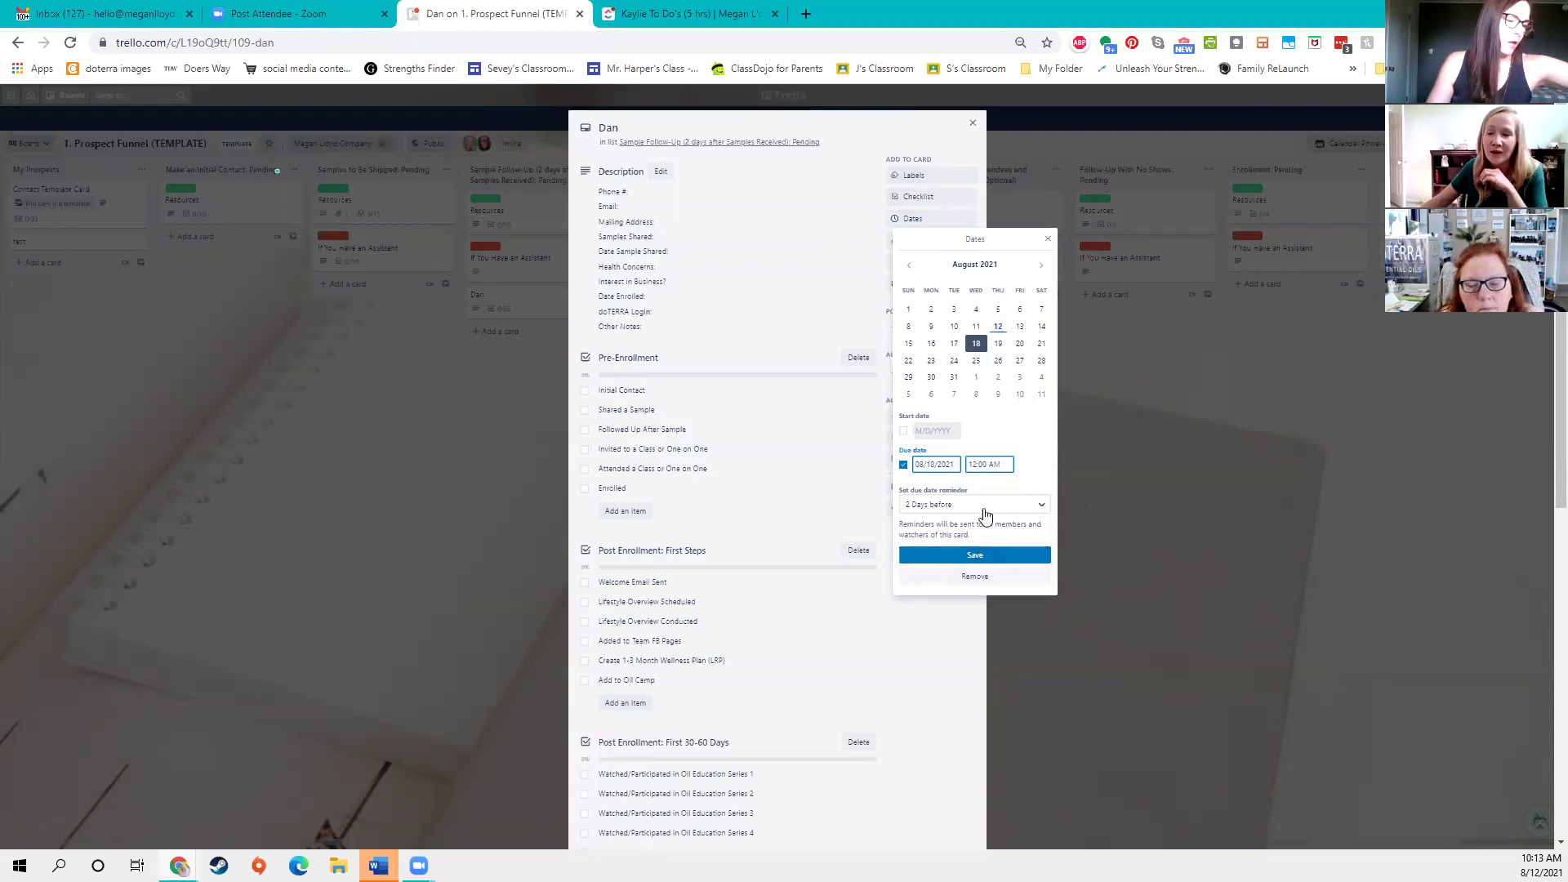
{"action": "left_click", "coordinate": [952, 557]}
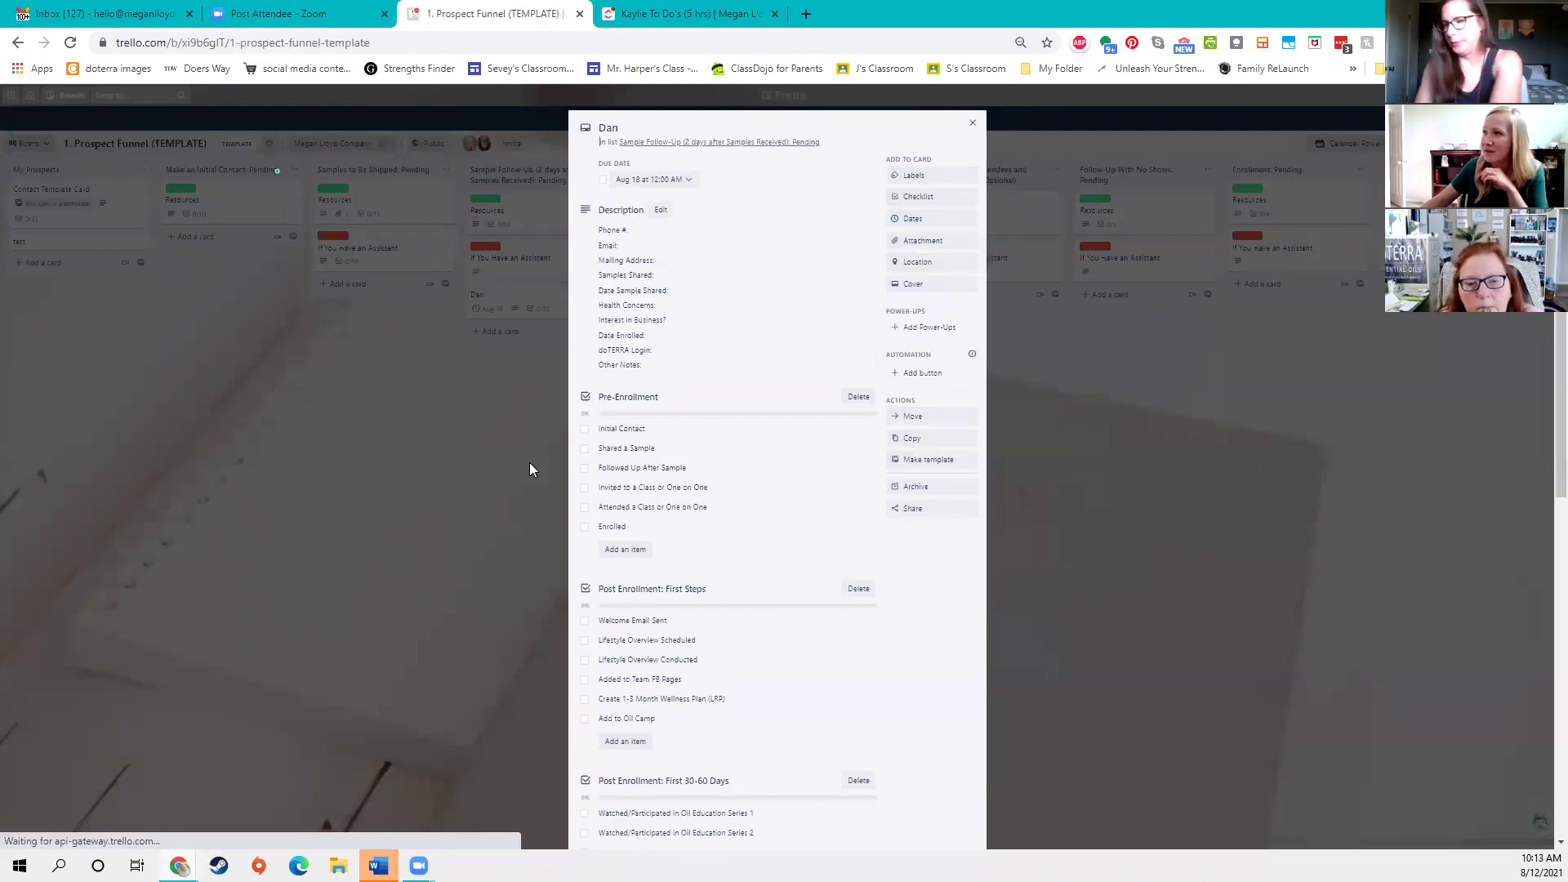
{"action": "left_click", "coordinate": [530, 463]}
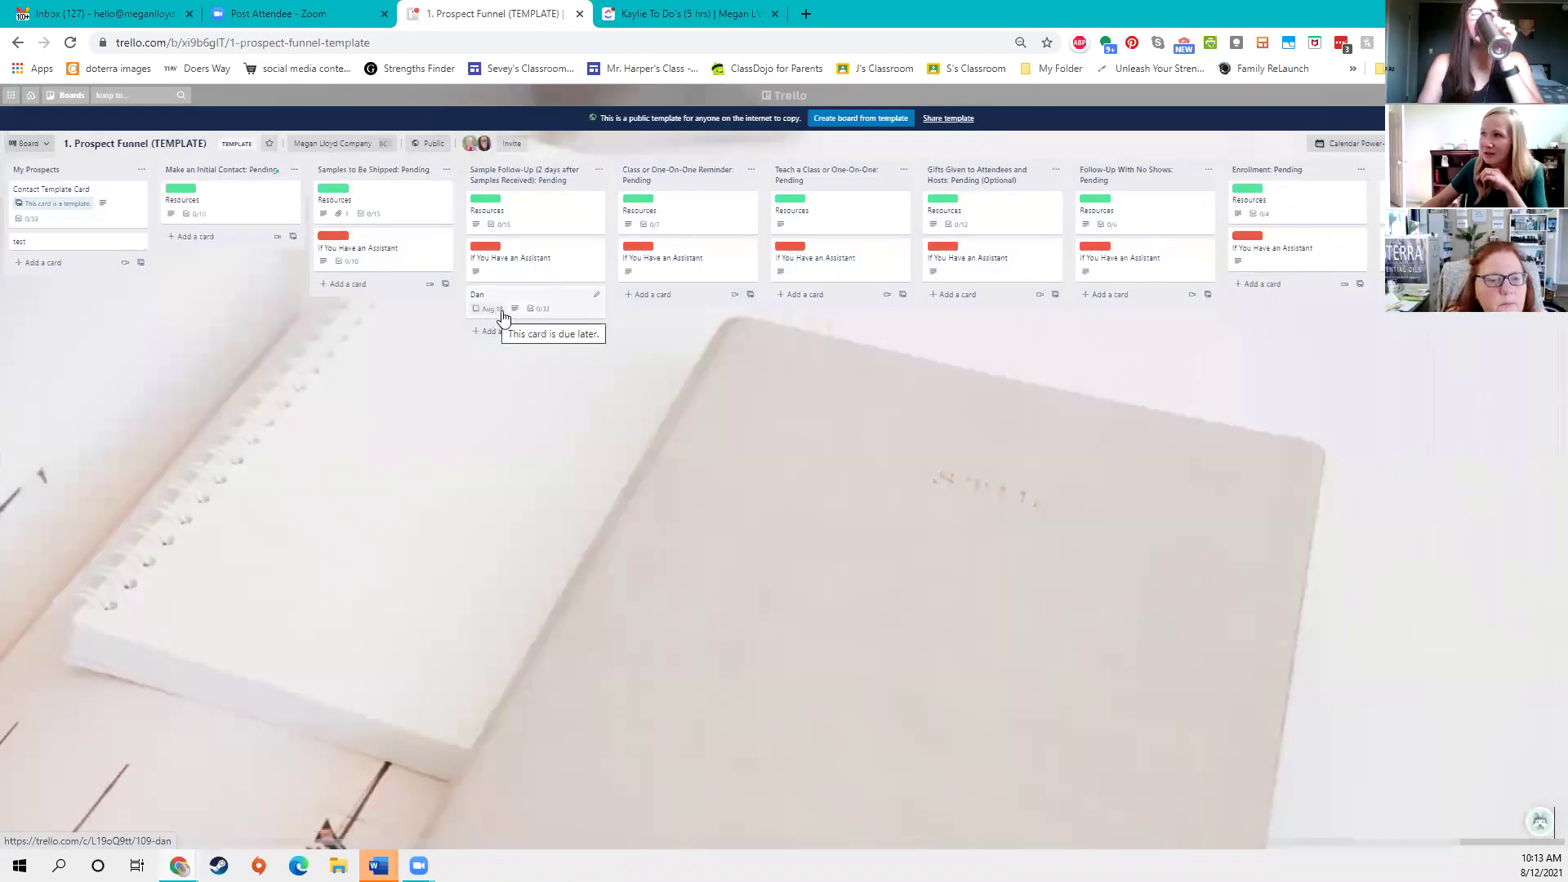
- Inspect the due date calendar of the Initial Contact checklist item and the date settings in the prospect's card
{"action": "left_click", "coordinate": [566, 307]}
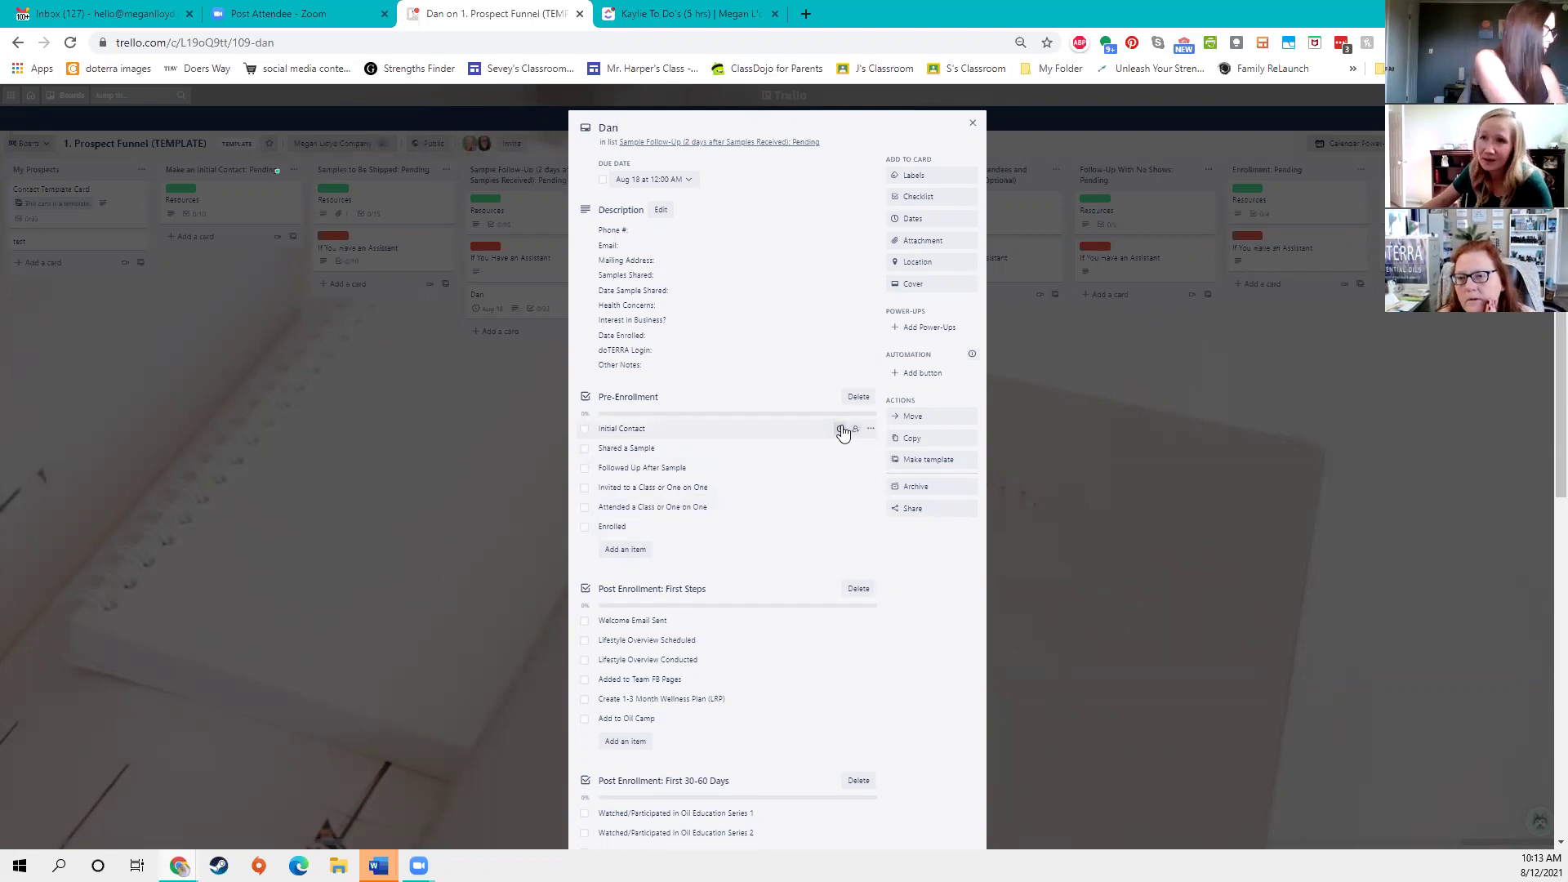
{"action": "left_click", "coordinate": [842, 430]}
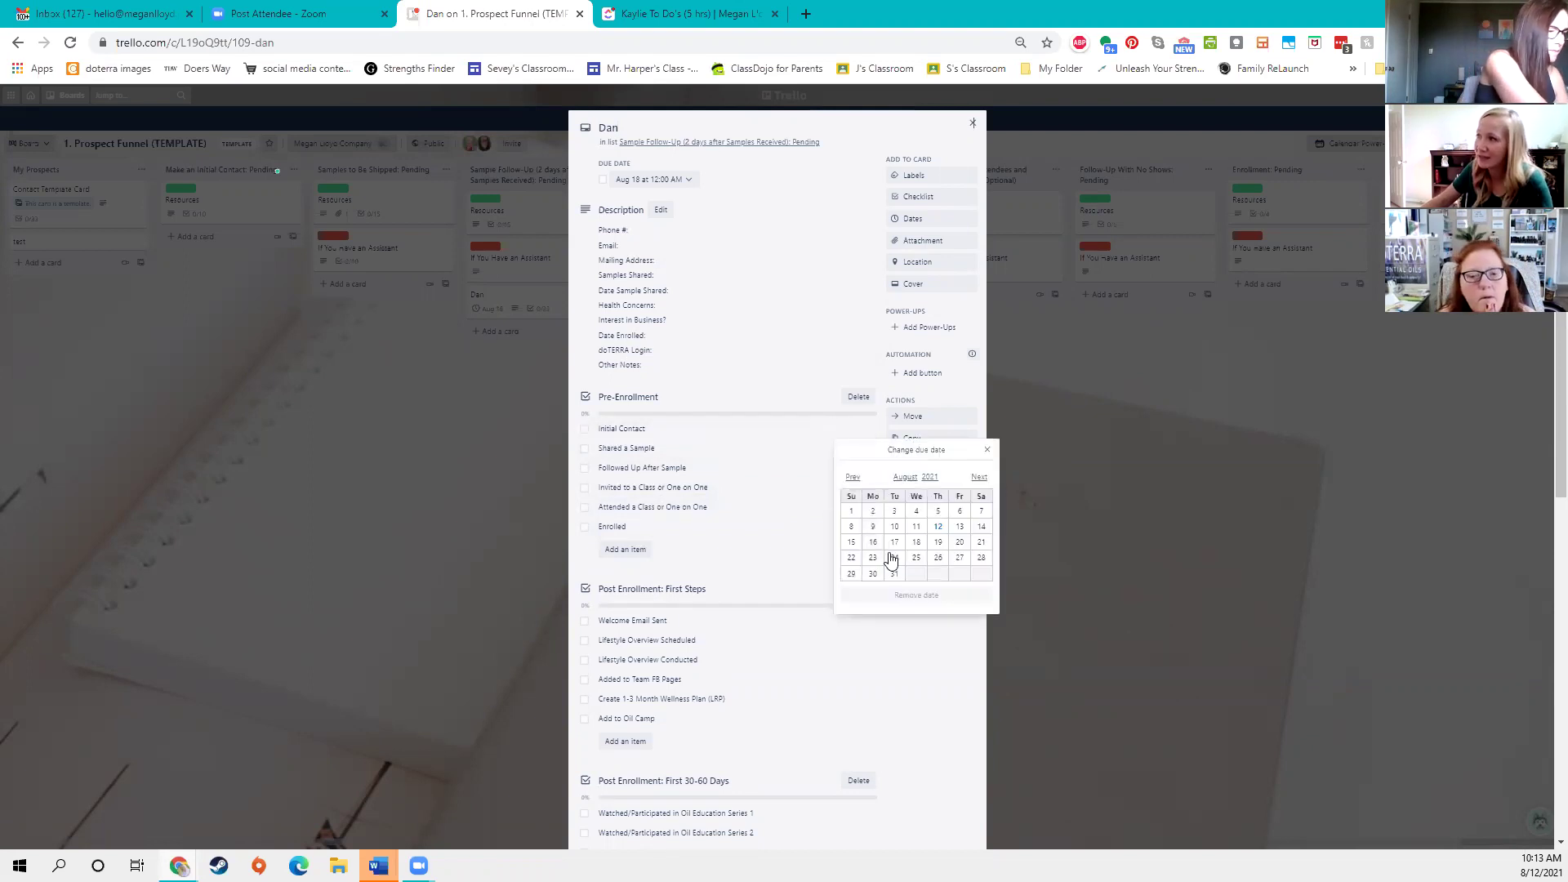
{"action": "left_click", "coordinate": [957, 687]}
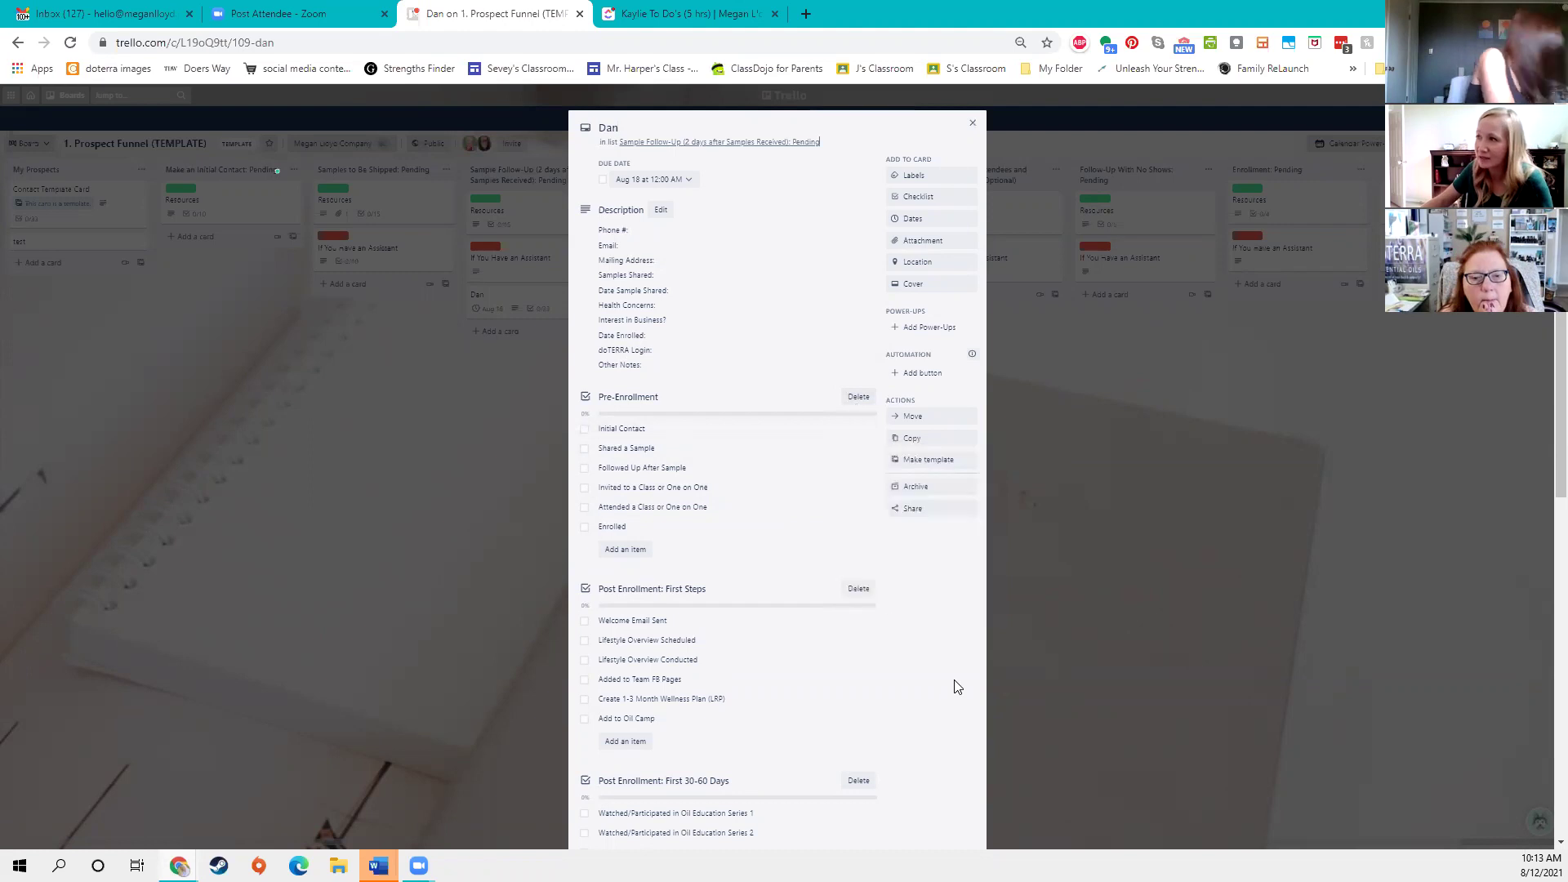
{"action": "left_click", "coordinate": [911, 226]}
{"action": "left_click", "coordinate": [489, 444]}
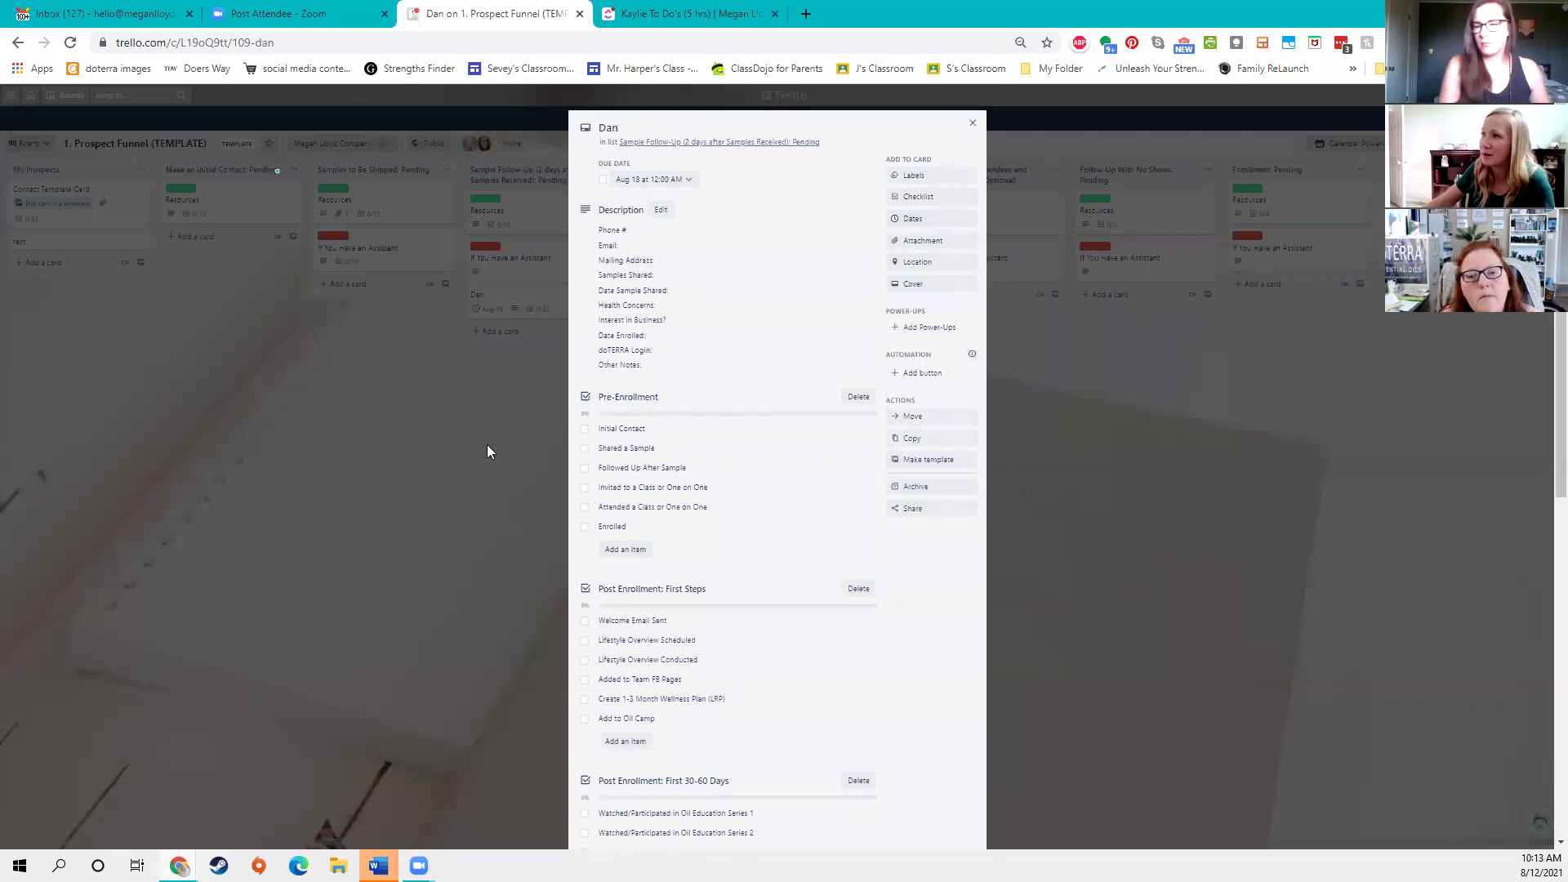
- Move the prospect's card to Class or One-On-One Reminder: Pending and set its due date to August 23, 2021
{"action": "left_click", "coordinate": [501, 303]}
{"action": "left_click_drag", "start_coordinate": [499, 295], "coordinate": [731, 302]}
{"action": "left_click", "coordinate": [714, 301]}
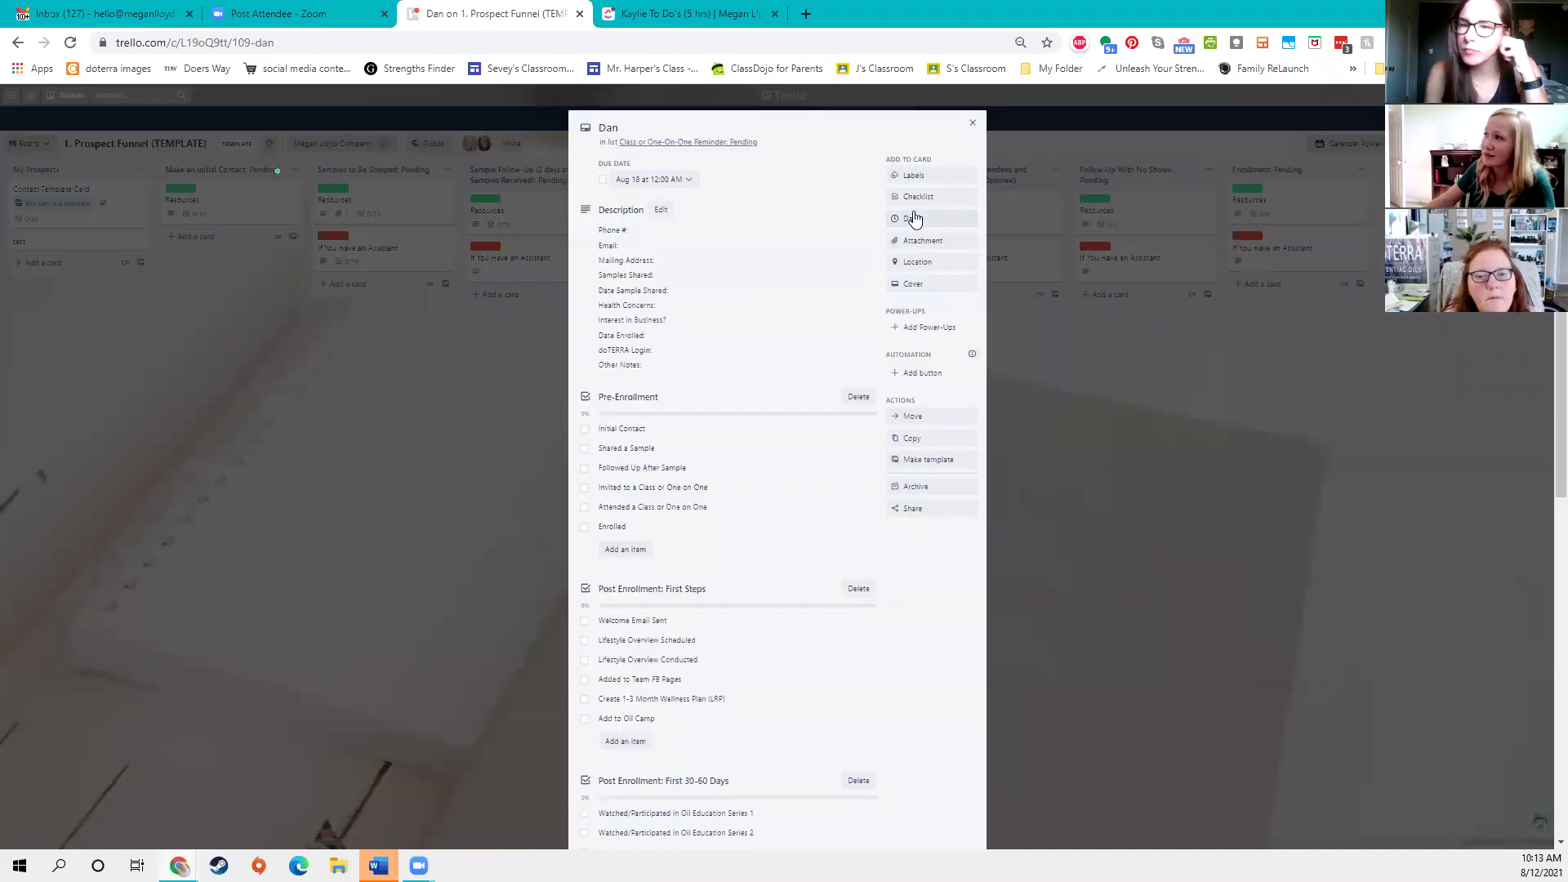
{"action": "left_click", "coordinate": [914, 218]}
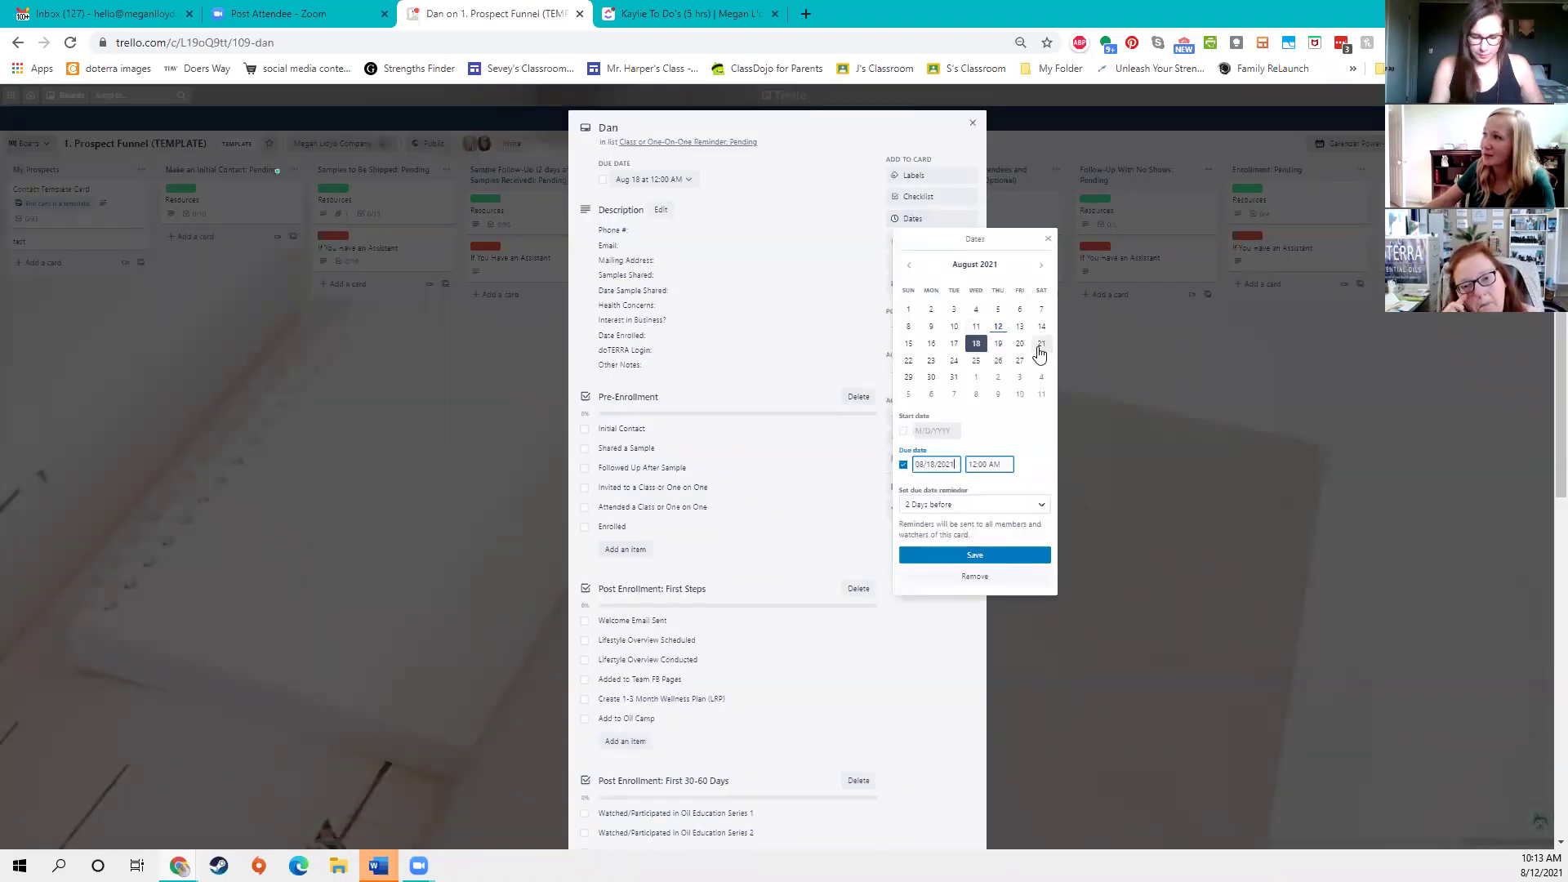
{"action": "left_click", "coordinate": [932, 361]}
{"action": "left_click", "coordinate": [975, 555]}
{"action": "left_click", "coordinate": [379, 552]}
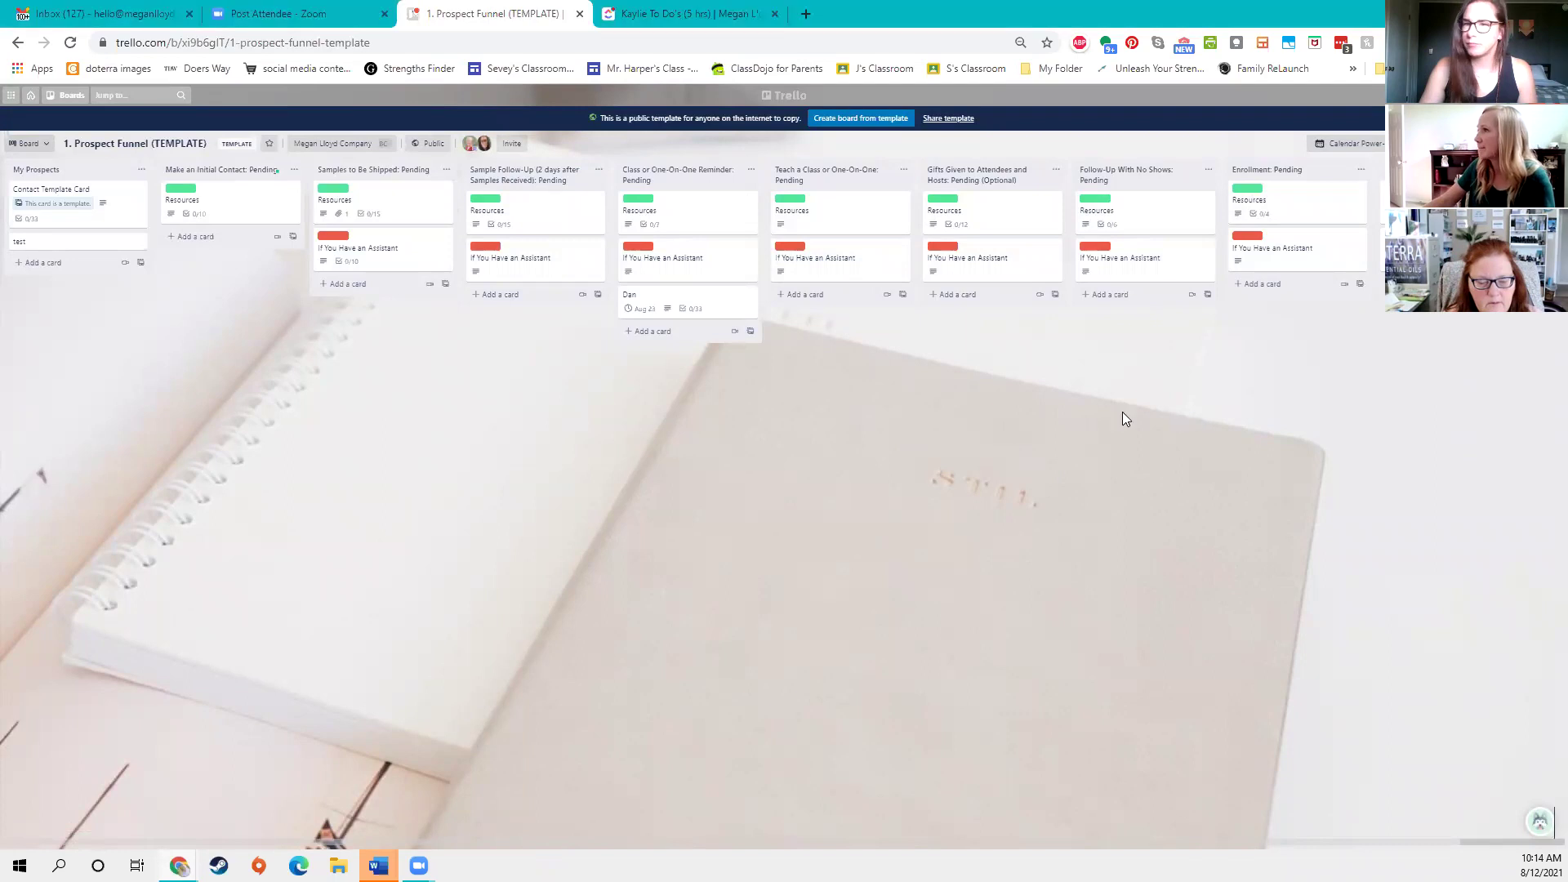
- Search all boards for the prospect's card by first name, and close the search
{"action": "scroll", "coordinate": [1122, 412], "scroll_direction": "right", "scroll_amount": 2}
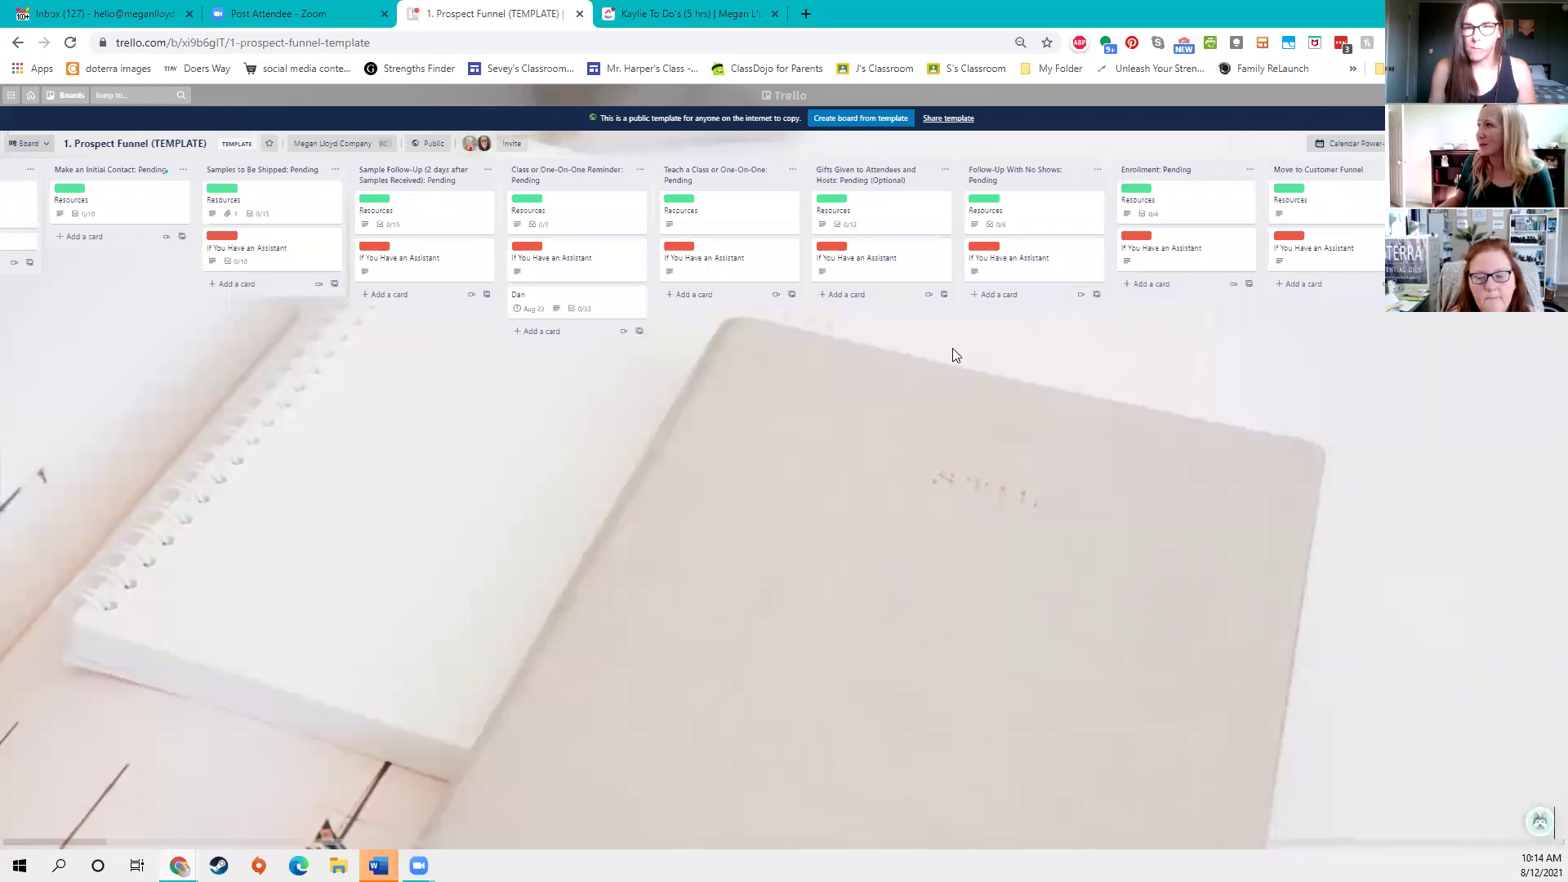
{"action": "left_click", "coordinate": [139, 95]}
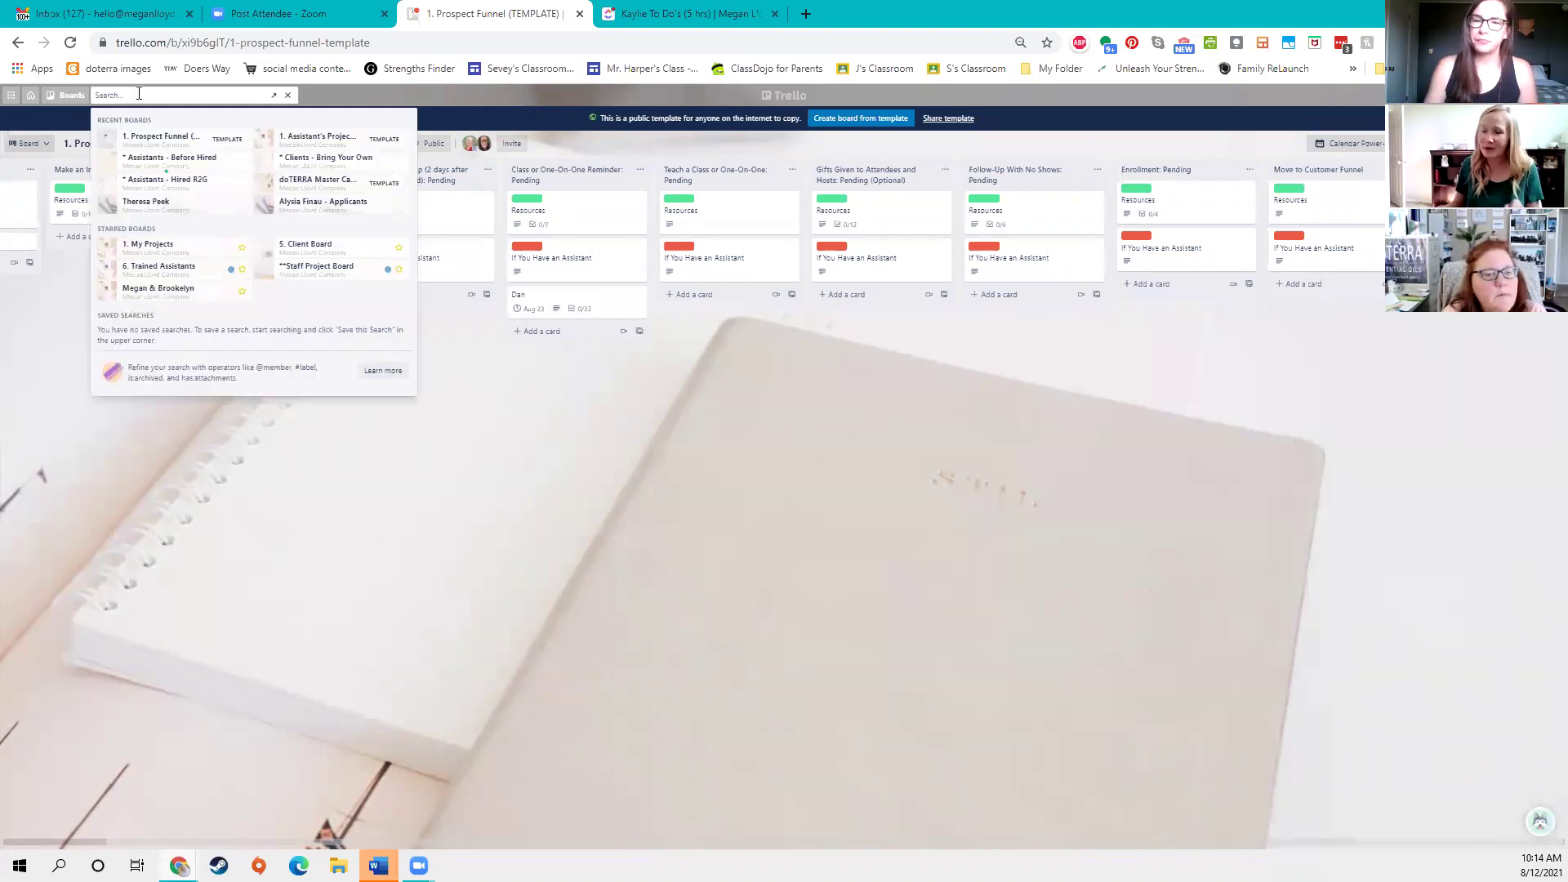
{"action": "type", "text": "dan"}
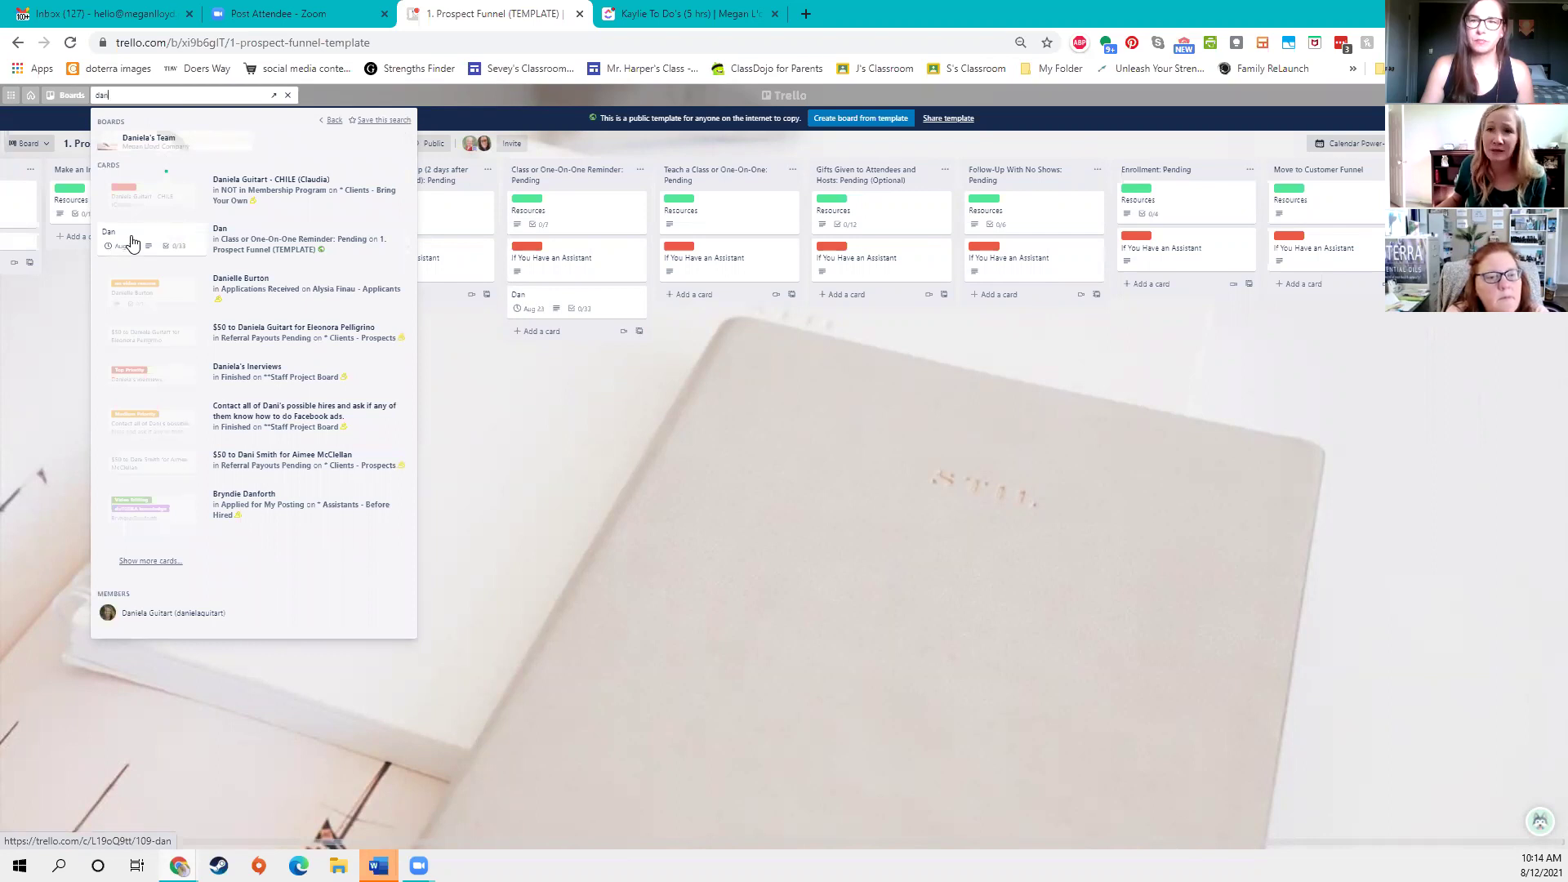
{"action": "left_click", "coordinate": [535, 424]}
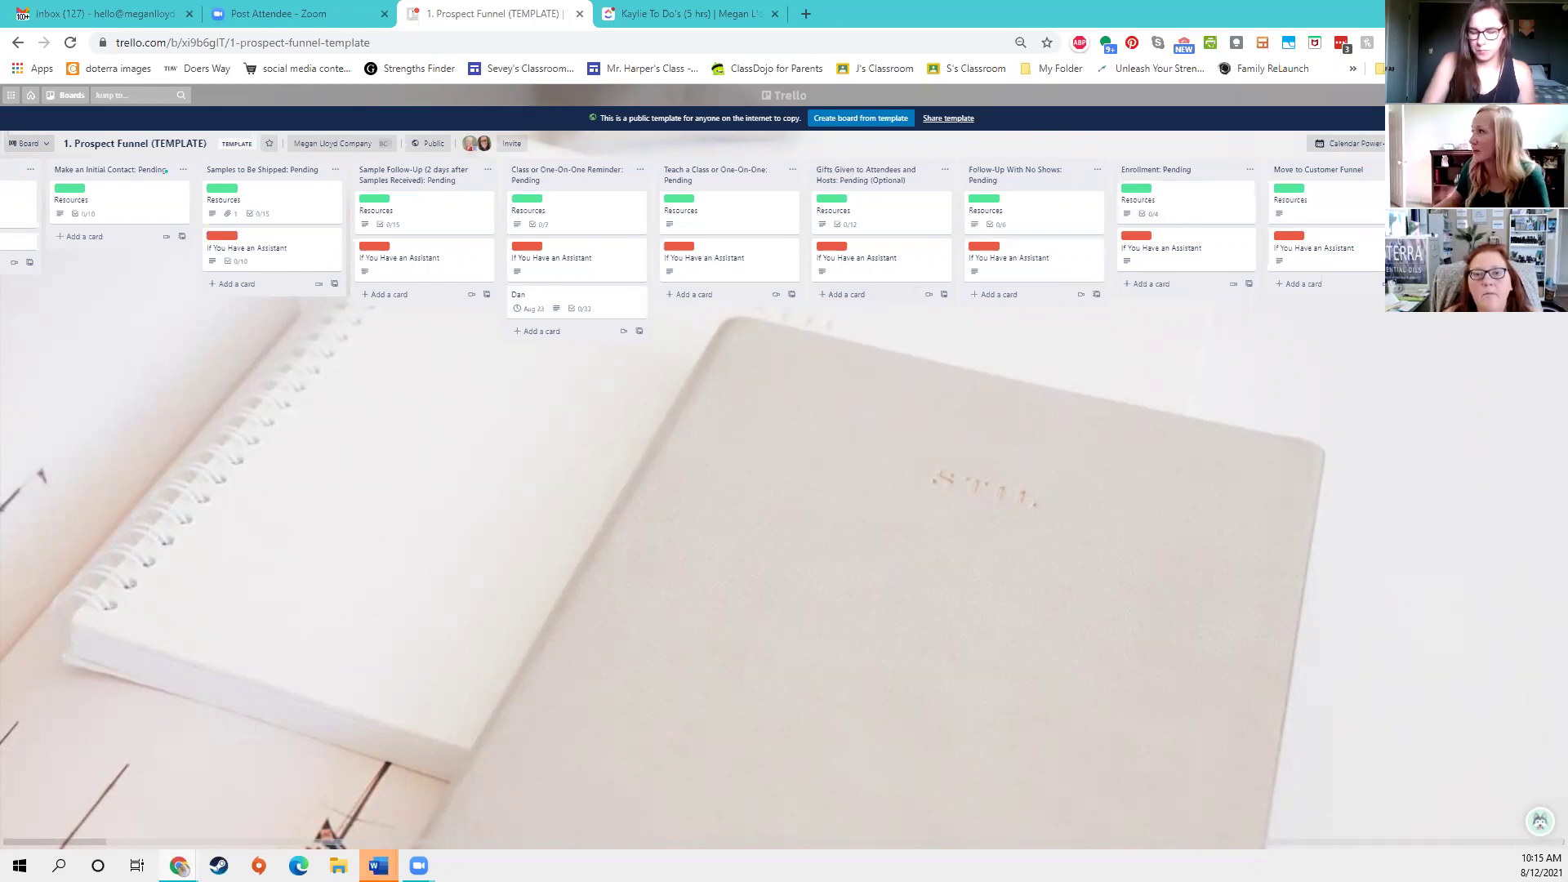
- Search the board's Power-Ups for "calend" and for "google", and close the Power-Ups directory
{"action": "left_click", "coordinate": [1429, 143]}
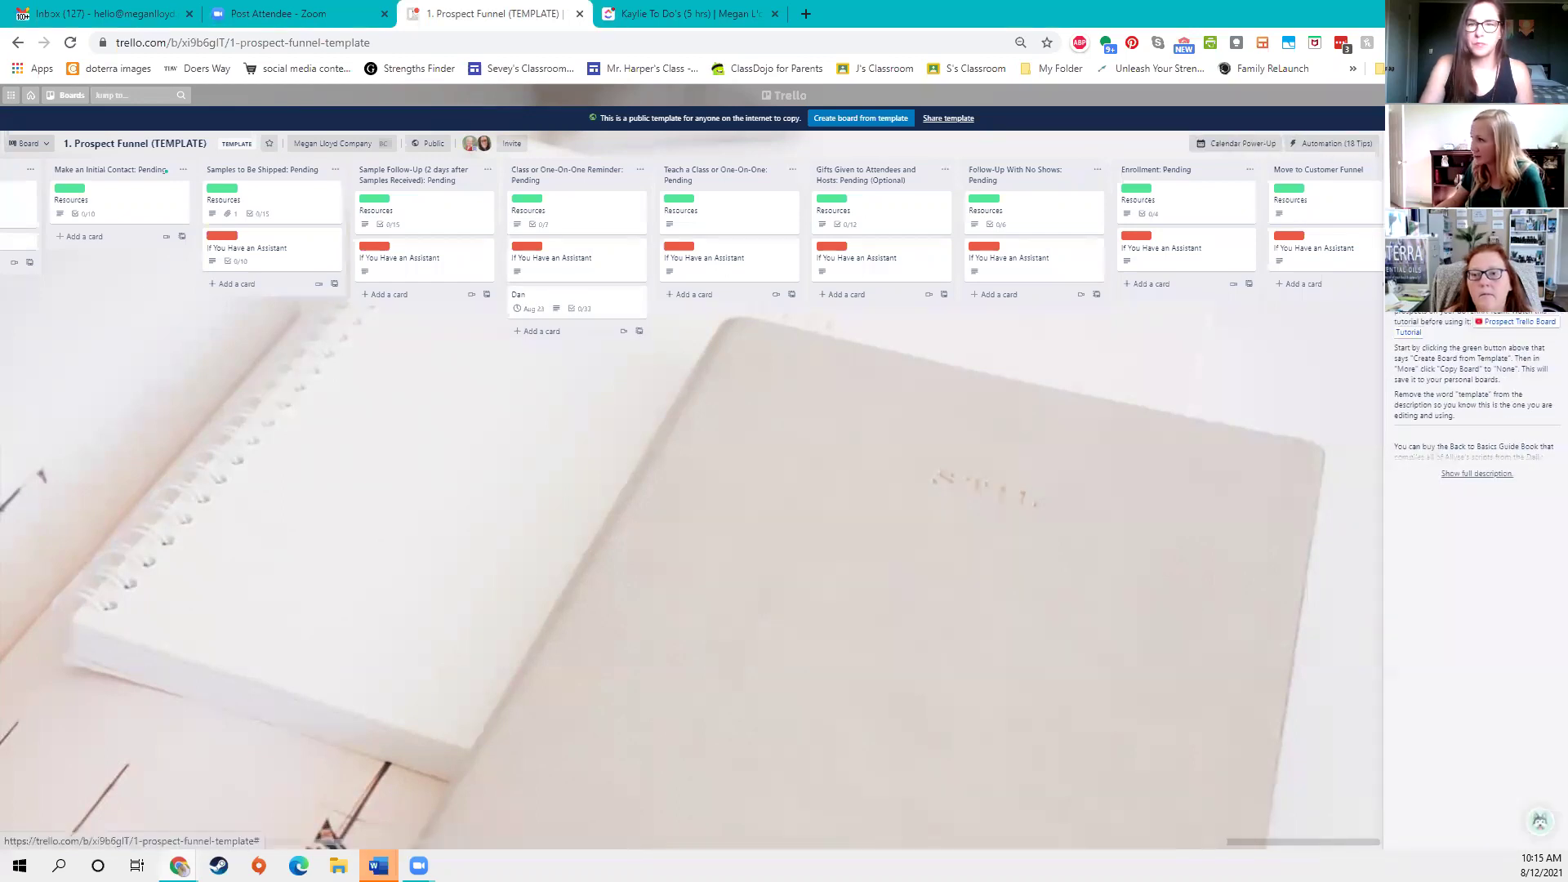
{"action": "scroll", "coordinate": [1476, 392], "scroll_direction": "down", "scroll_amount": 3}
{"action": "left_click", "coordinate": [1433, 325]}
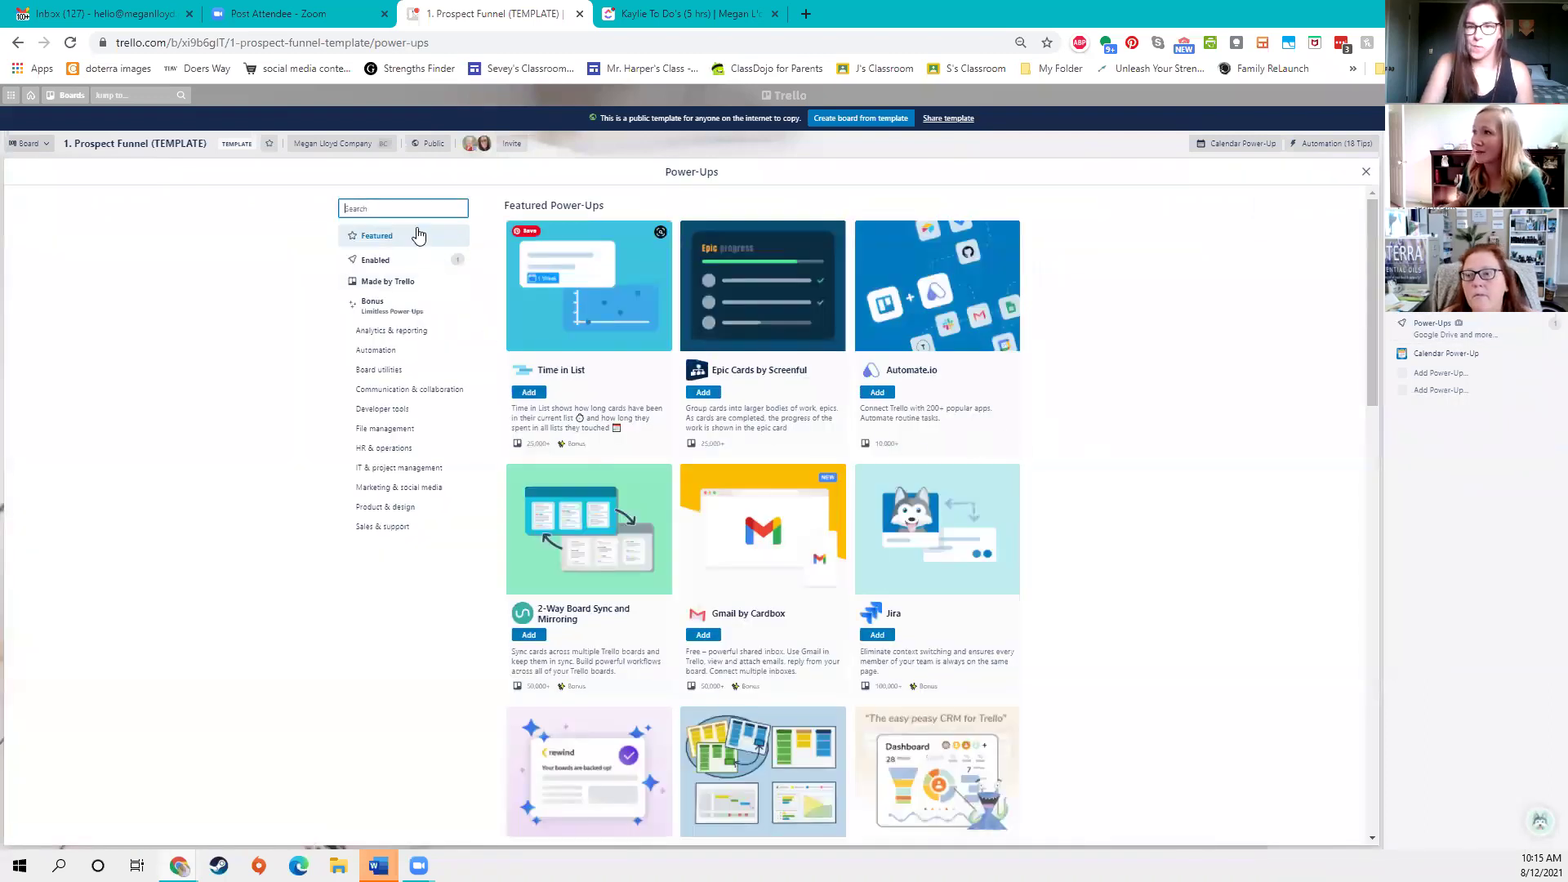
{"action": "type", "text": "calend"}
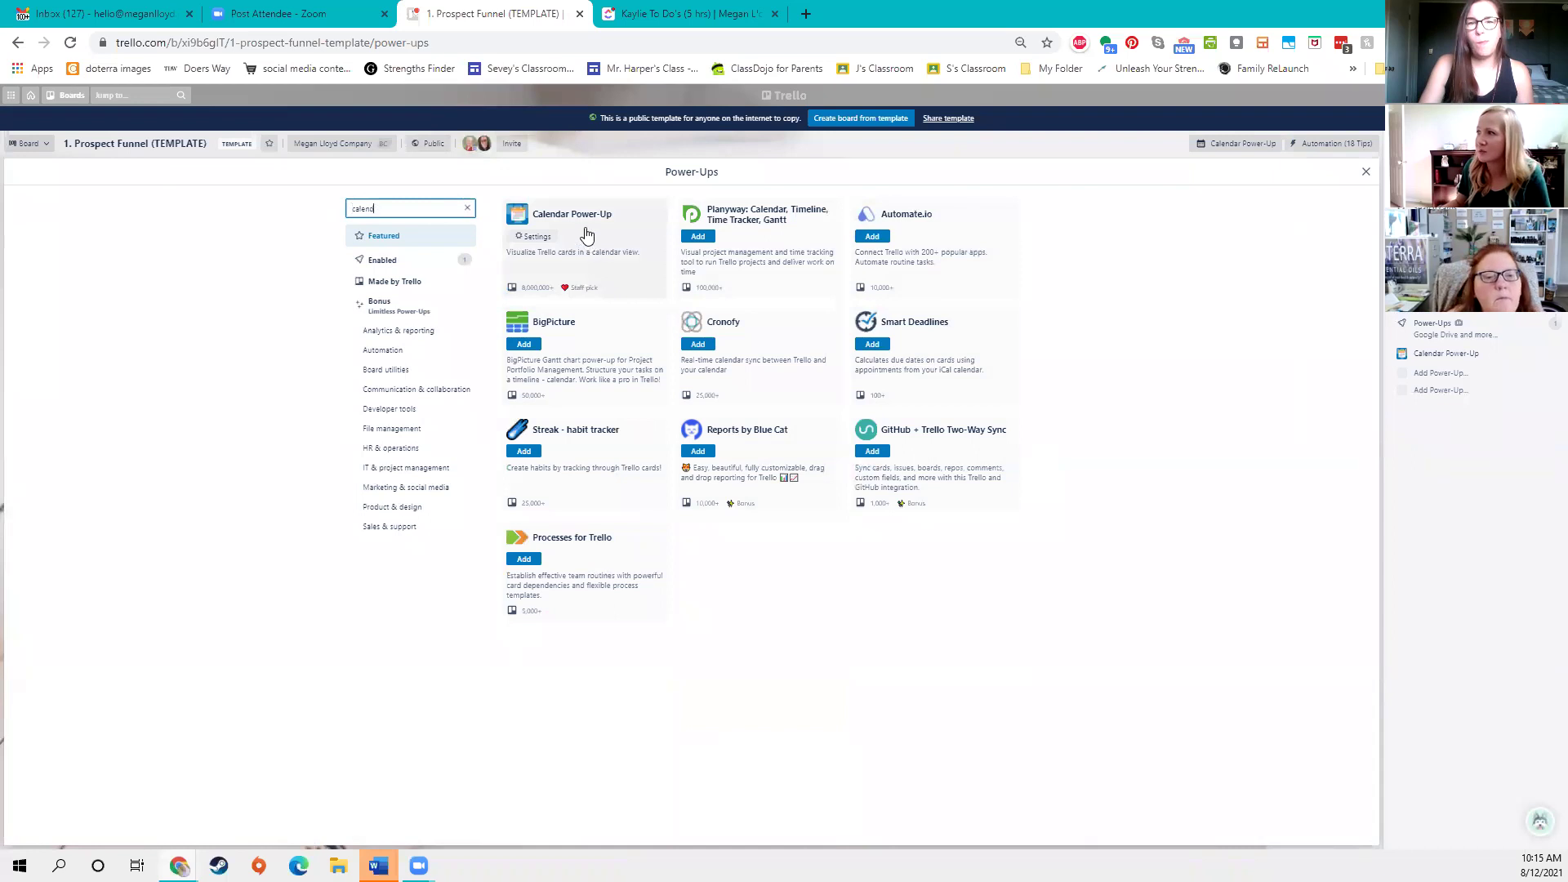
{"action": "left_click_drag", "start_coordinate": [384, 209], "coordinate": [295, 213]}
{"action": "type", "text": "google"}
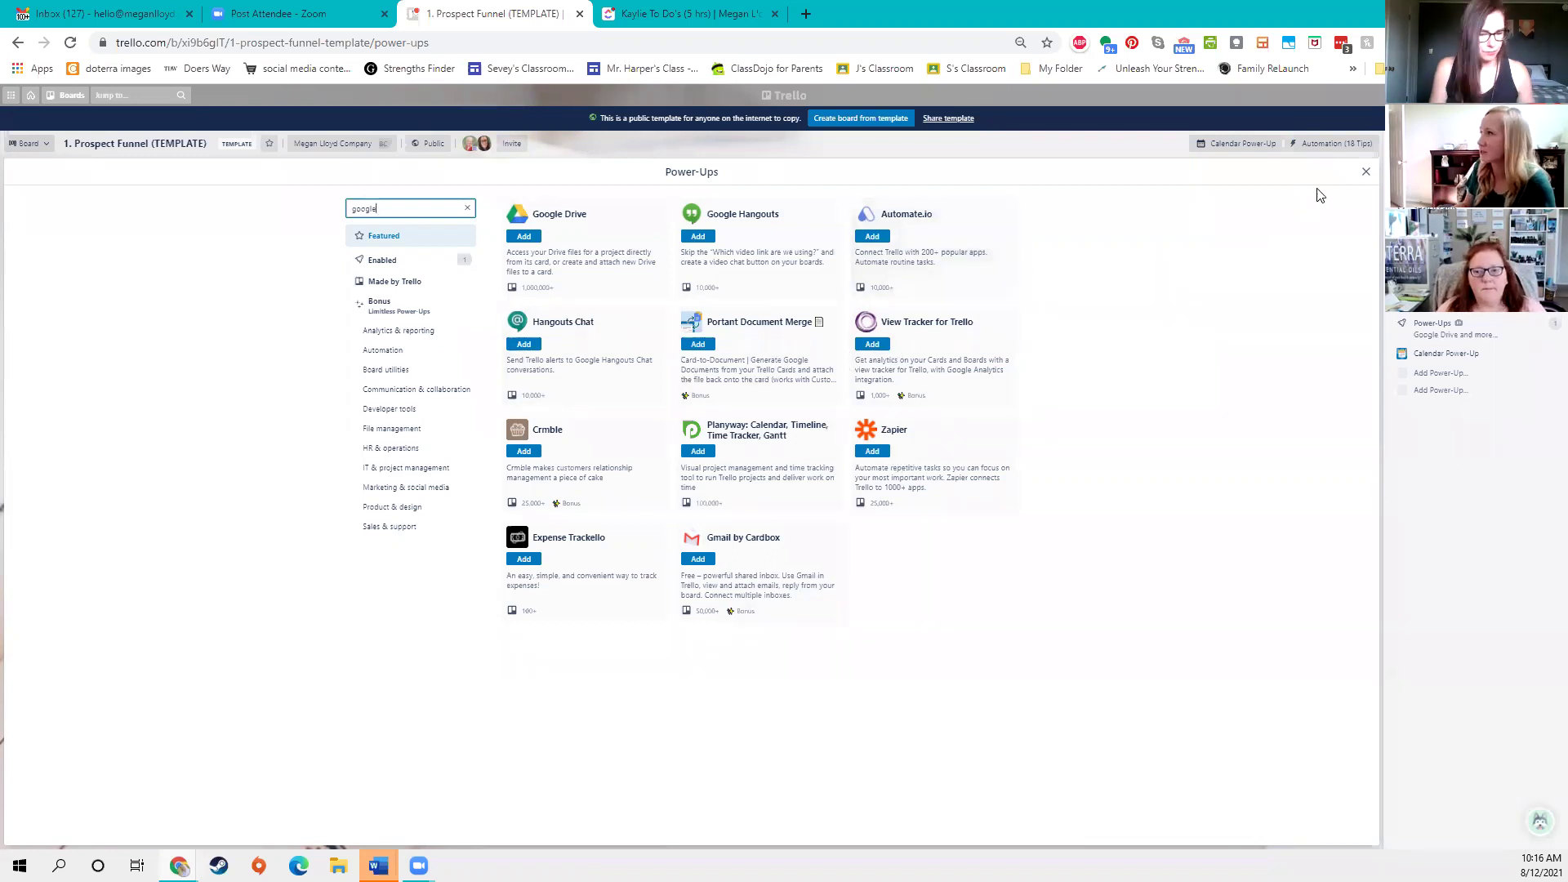
{"action": "left_click", "coordinate": [1366, 176]}
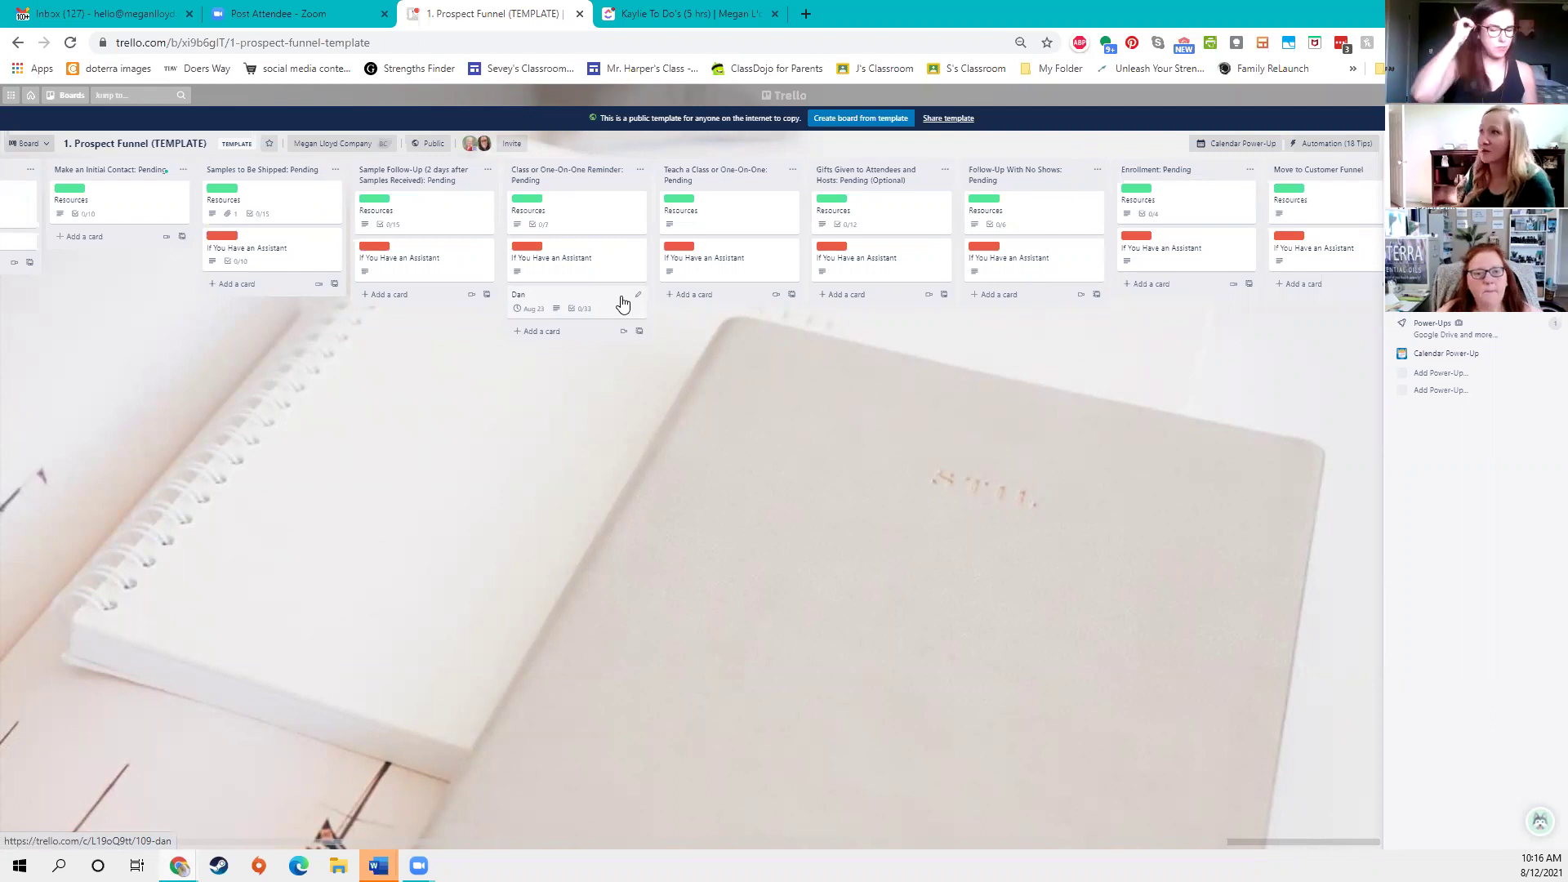
- Move the prospect's card back to My Prospects and archive it together with the "test" card
{"action": "left_click_drag", "start_coordinate": [613, 490], "coordinate": [724, 458]}
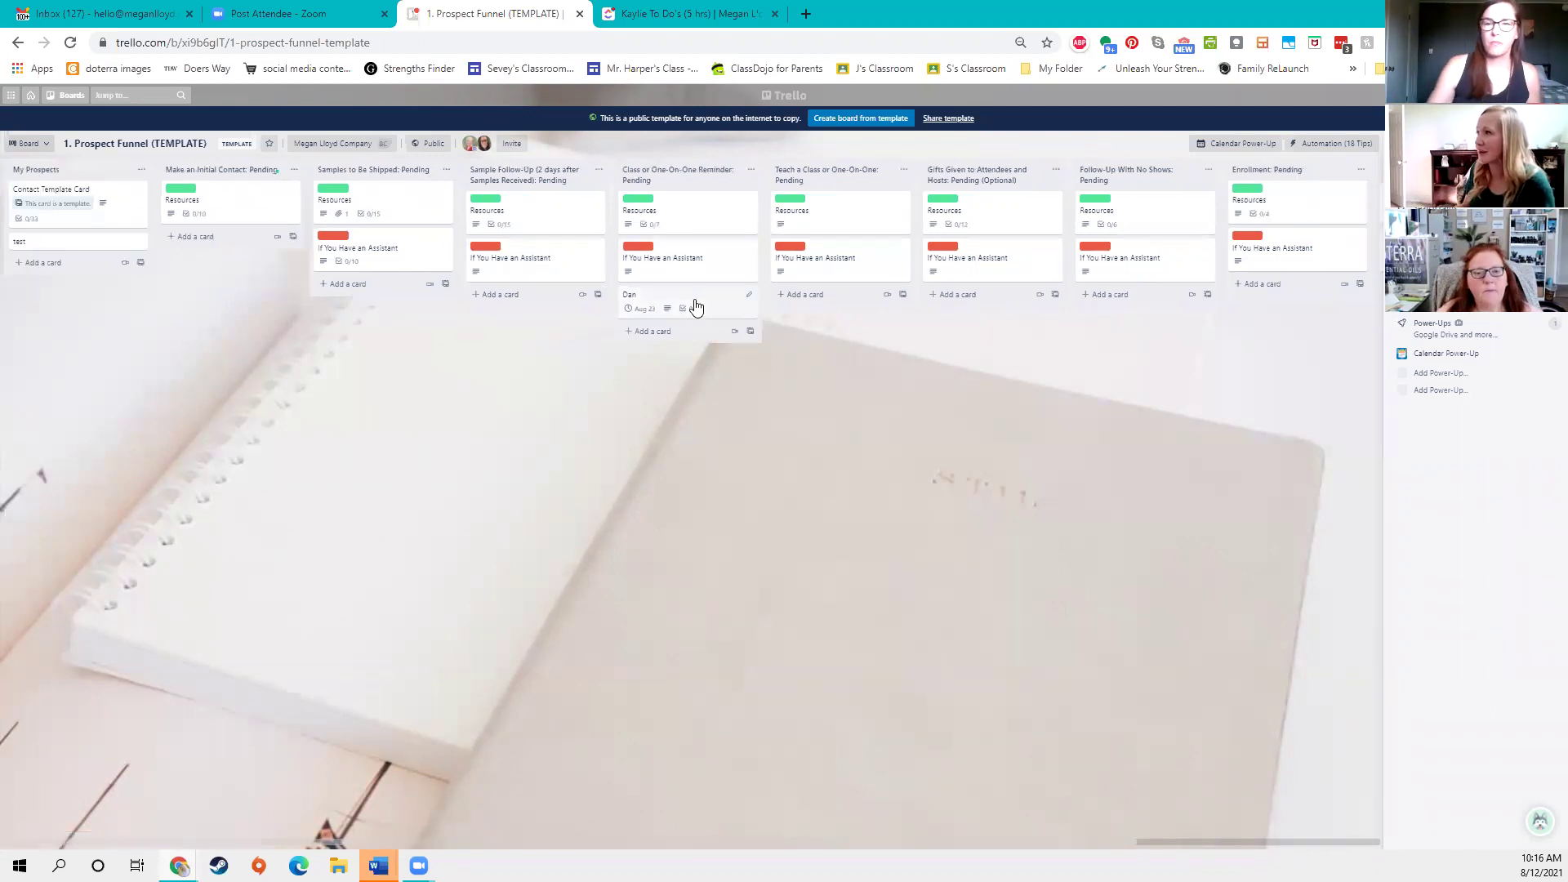
{"action": "left_click_drag", "start_coordinate": [706, 306], "coordinate": [123, 287]}
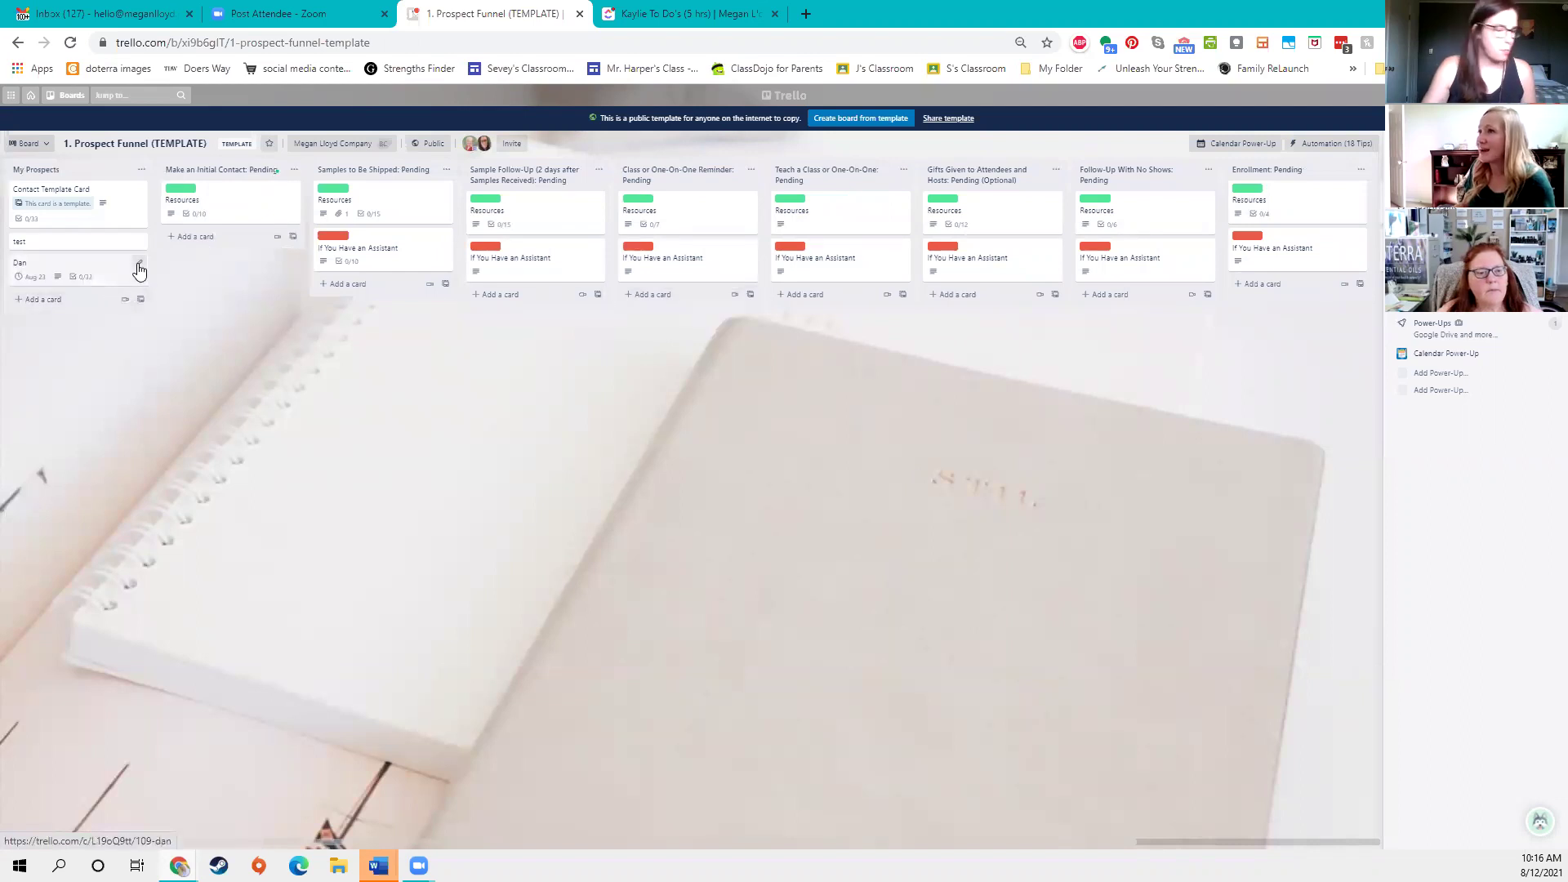
{"action": "left_click", "coordinate": [139, 260]}
{"action": "left_click", "coordinate": [176, 380]}
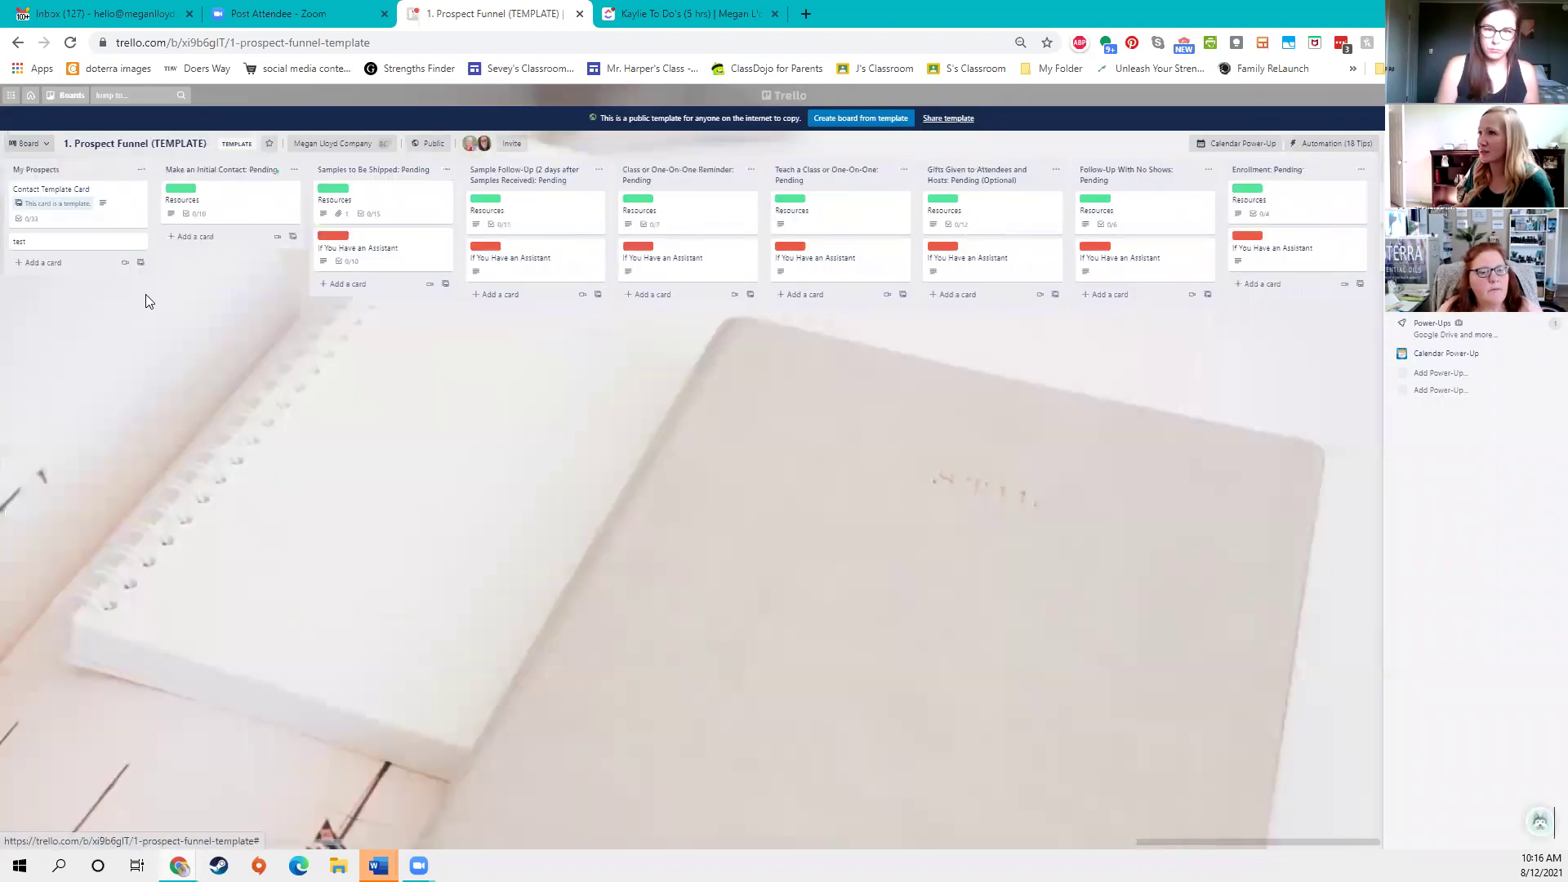
{"action": "left_click", "coordinate": [145, 244]}
{"action": "left_click", "coordinate": [180, 358]}
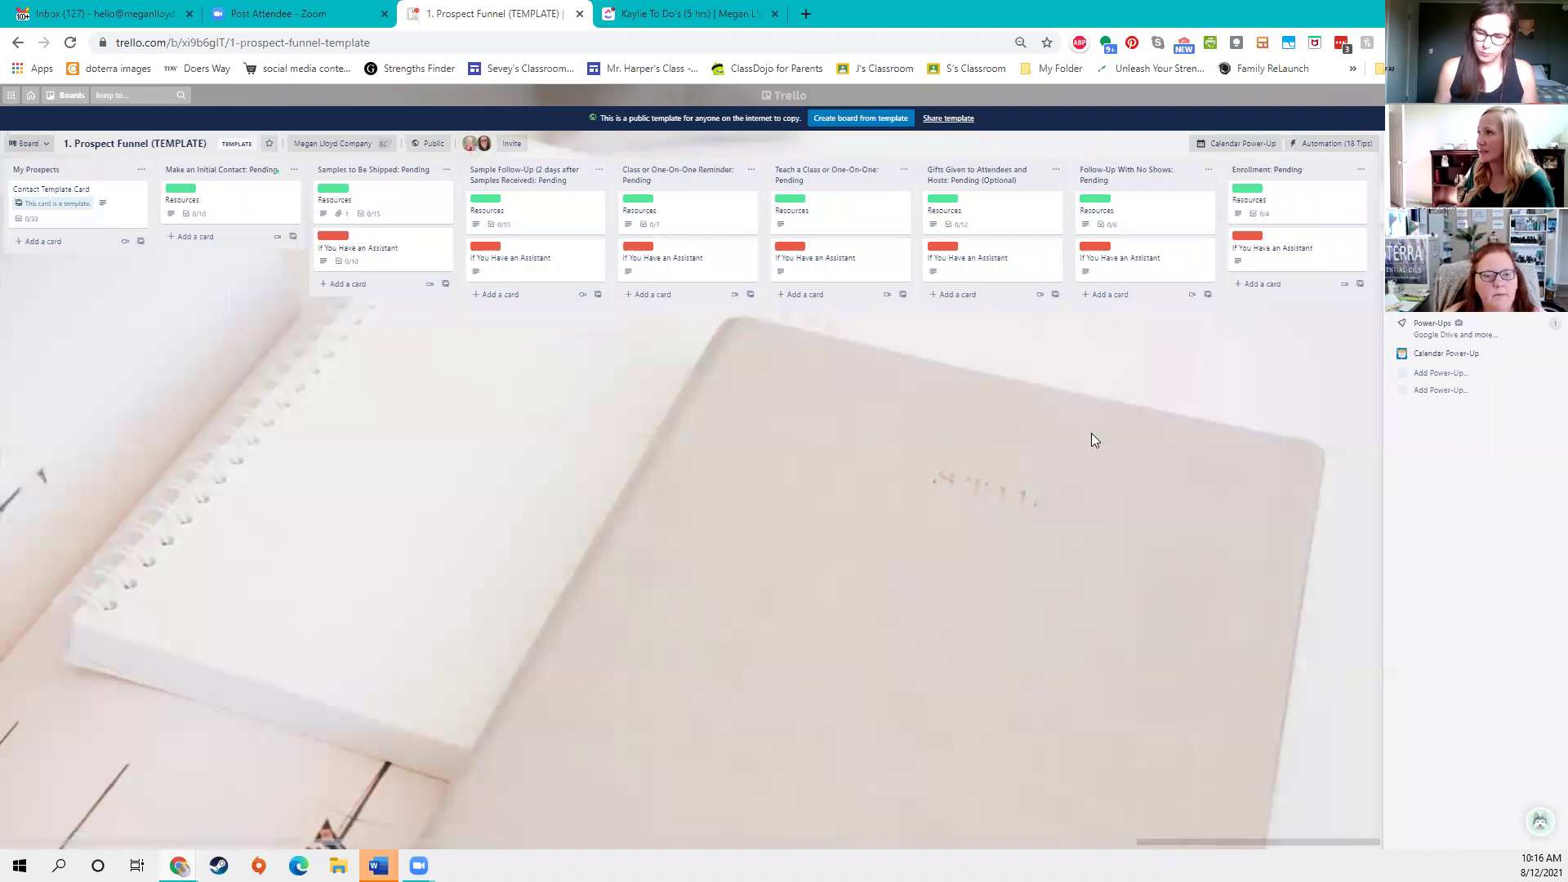
{"action": "left_click_drag", "start_coordinate": [1092, 433], "coordinate": [675, 441]}
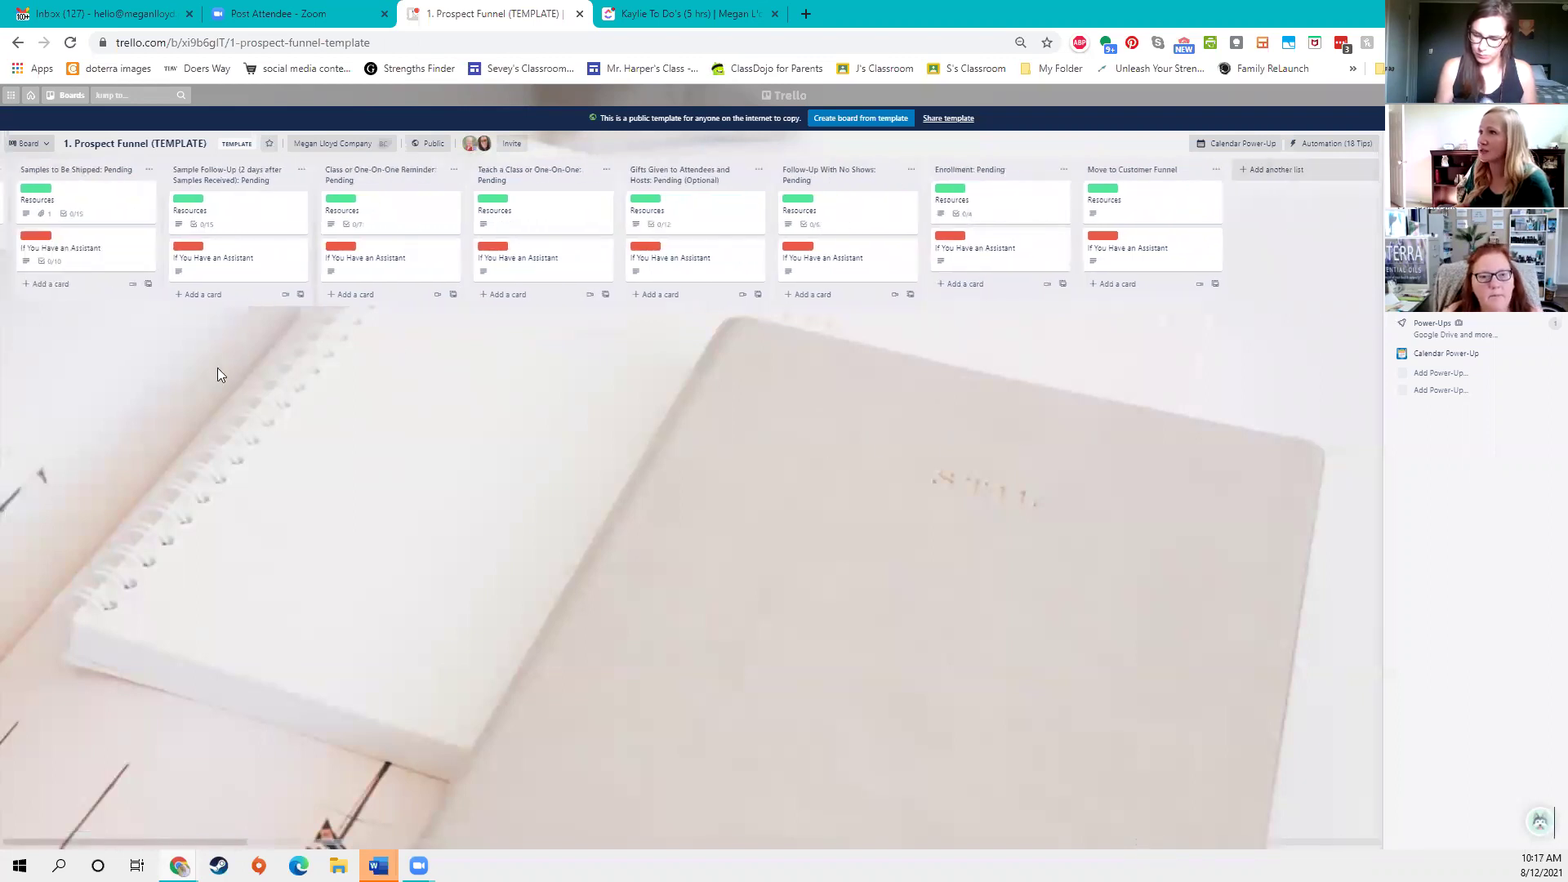
{"action": "left_click_drag", "start_coordinate": [217, 369], "coordinate": [435, 374]}
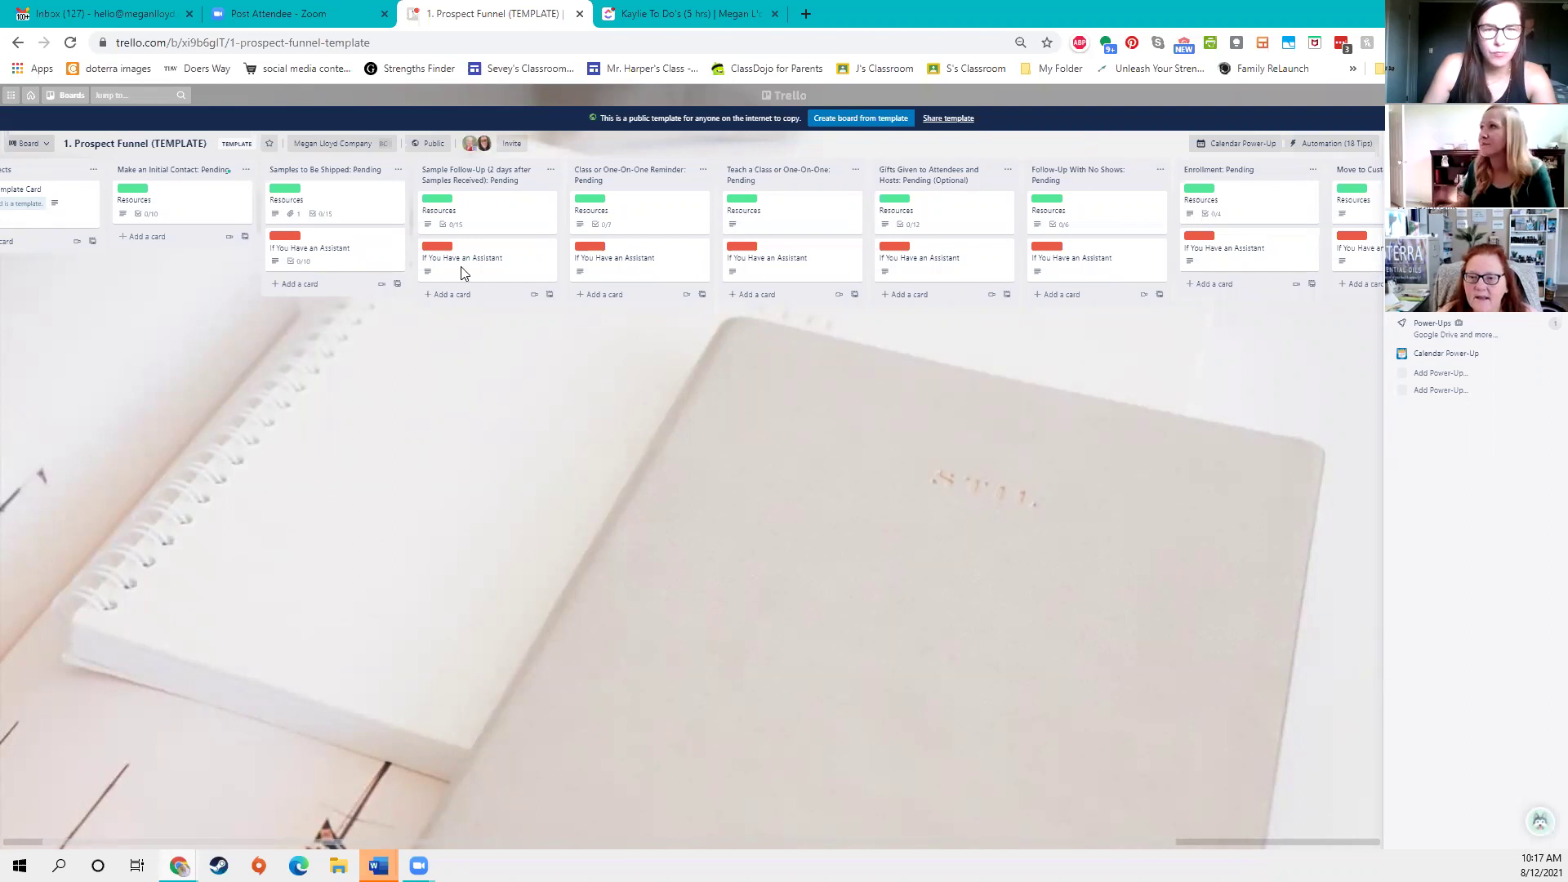
- Search Google for "pirate ship" in a new browser tab and open the Pirate Ship USPS shipping software website
{"action": "left_click", "coordinate": [806, 14]}
{"action": "left_click", "coordinate": [655, 35]}
{"action": "type", "text": "pirate"}
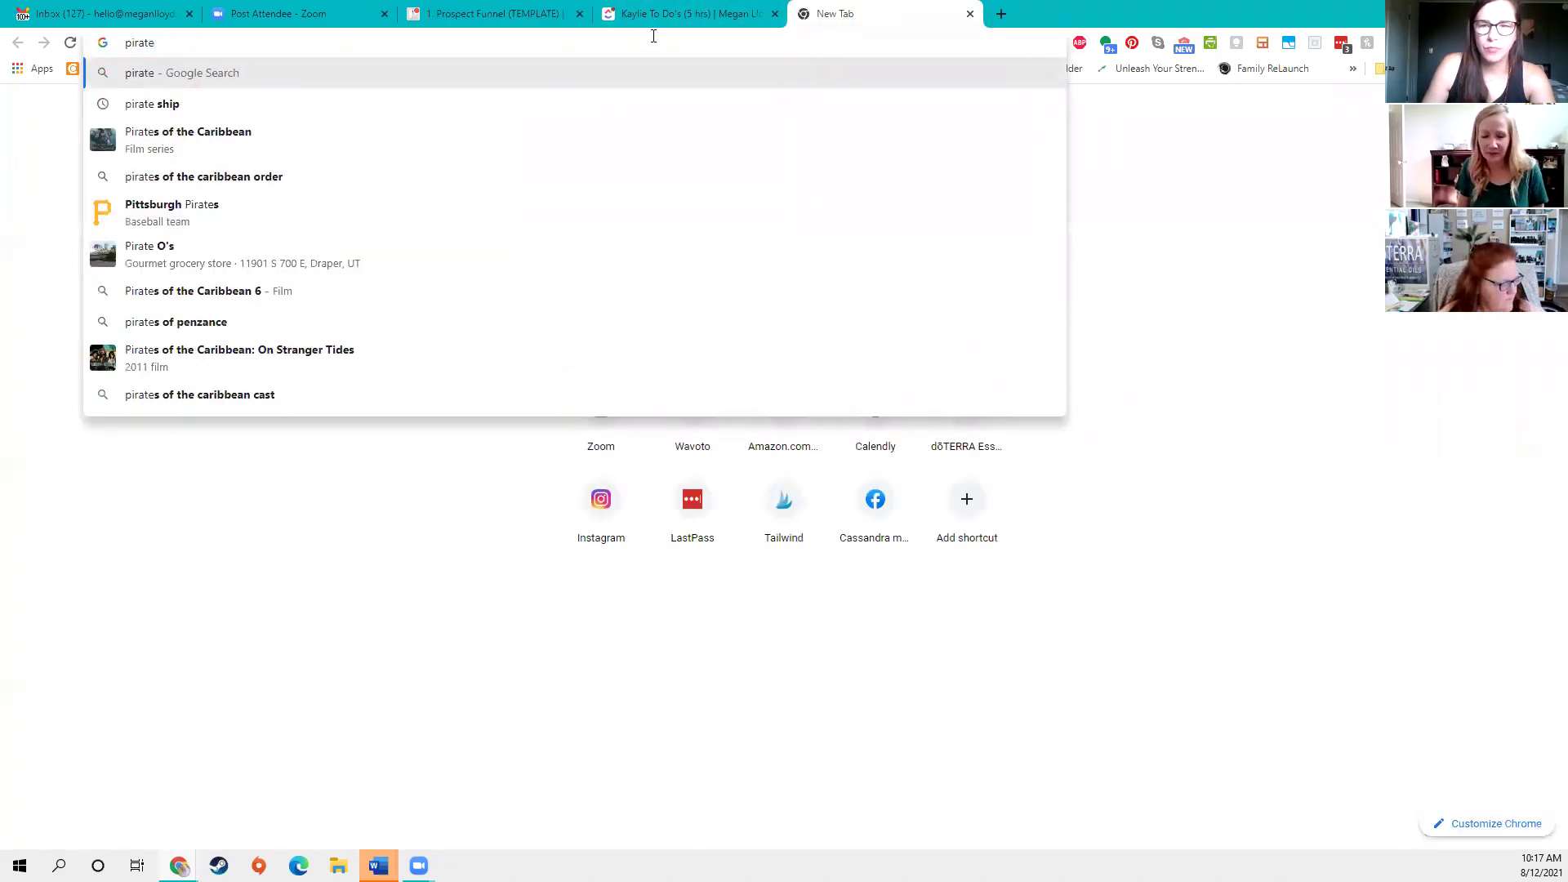
{"action": "type", "text": " ship"}
{"action": "key", "text": "Return"}
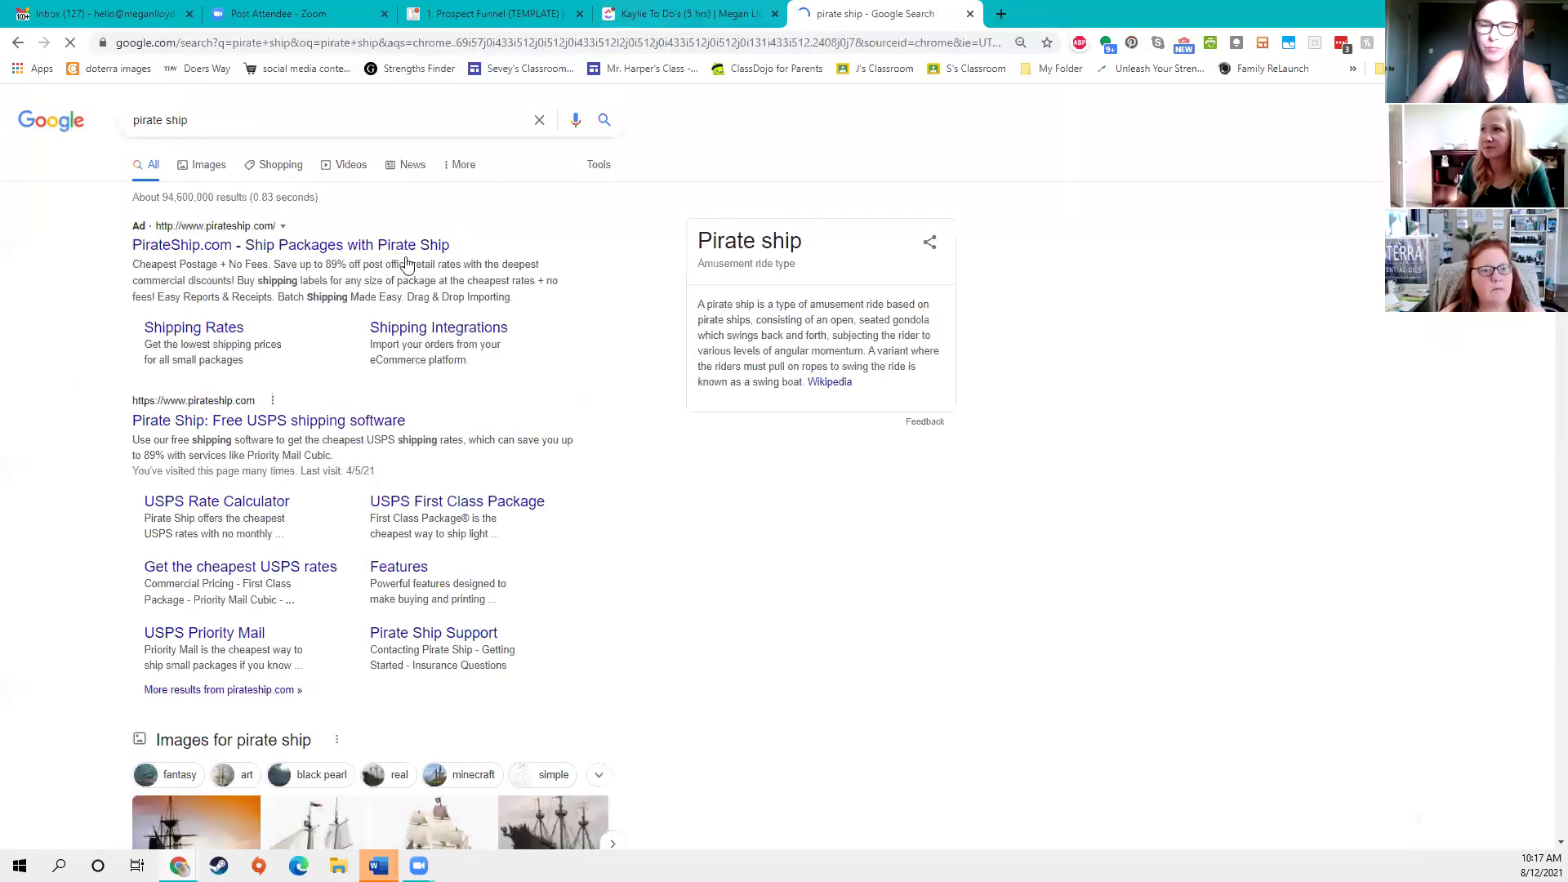
{"action": "left_click", "coordinate": [254, 417]}
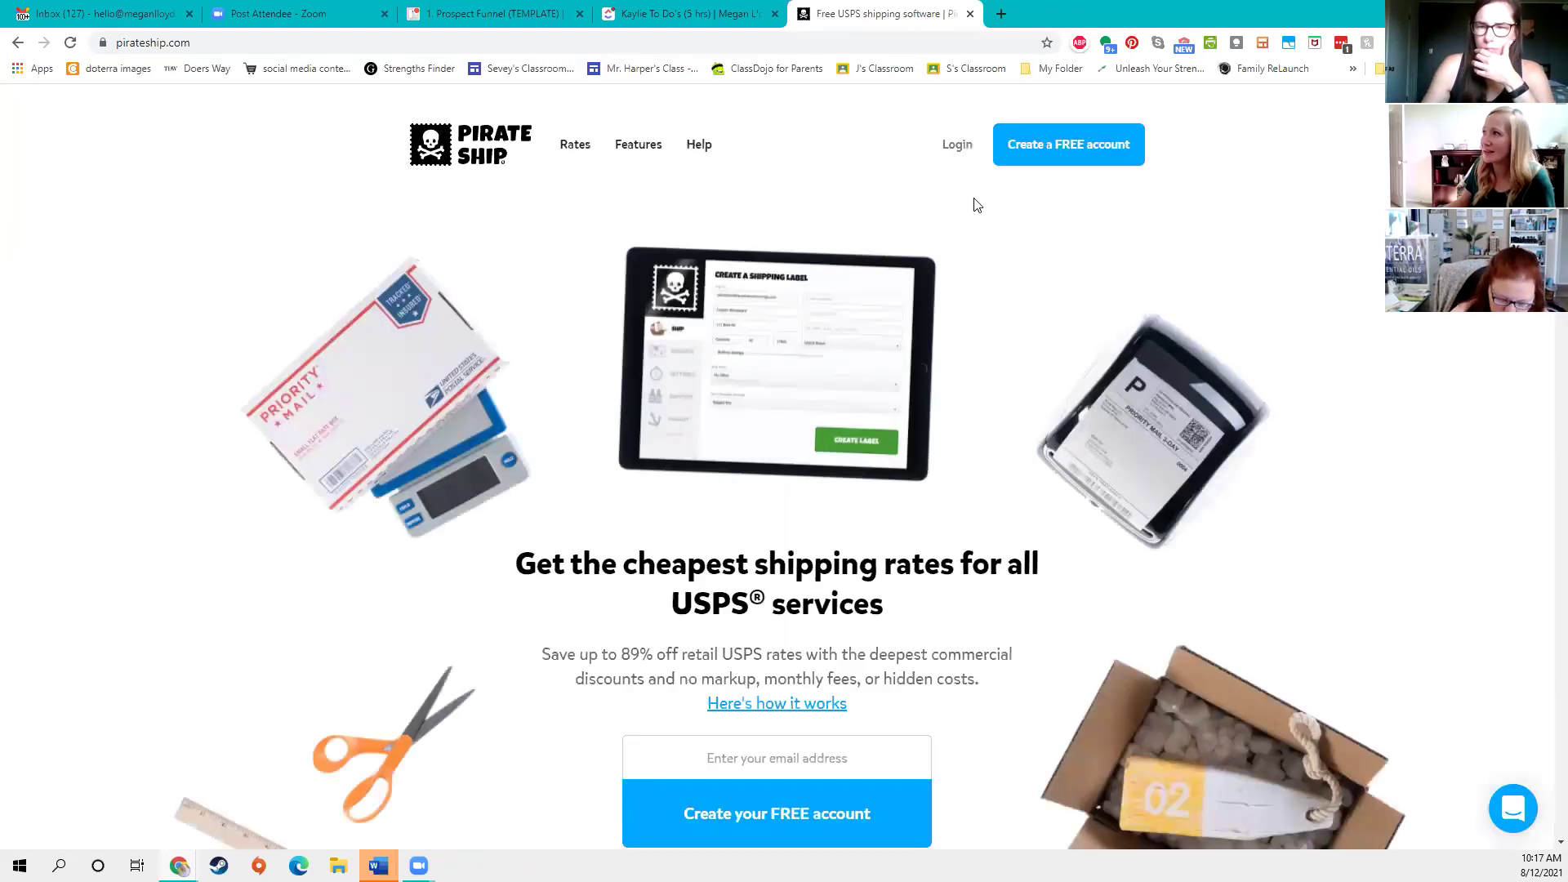
- Log in to Pirate Ship with the saved account credentials and complete the reCAPTCHA check
{"action": "left_click", "coordinate": [961, 151]}
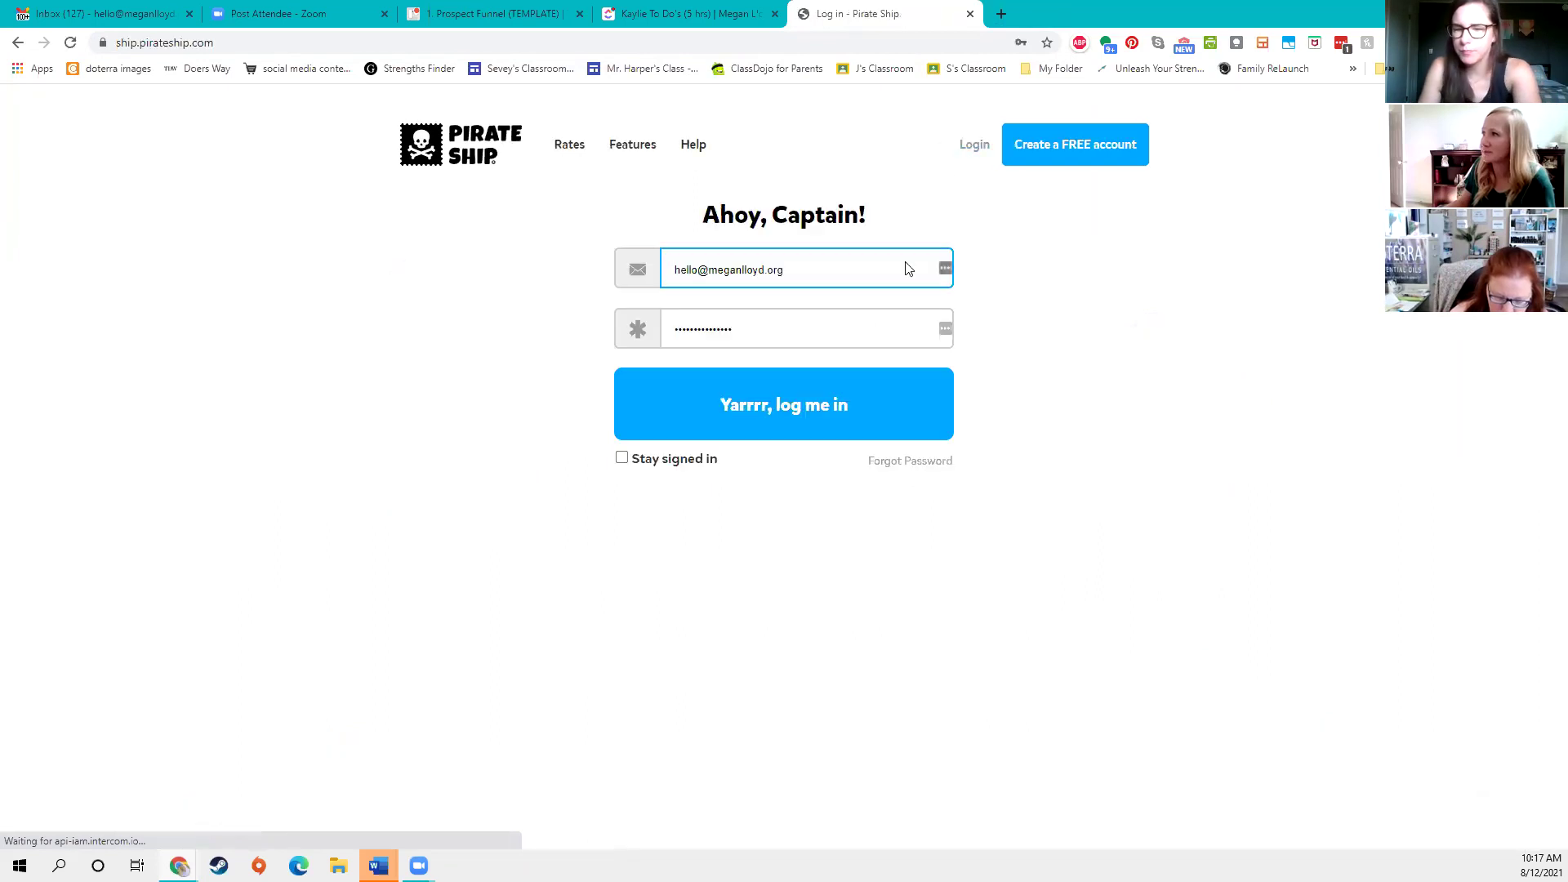
{"action": "left_click", "coordinate": [843, 421]}
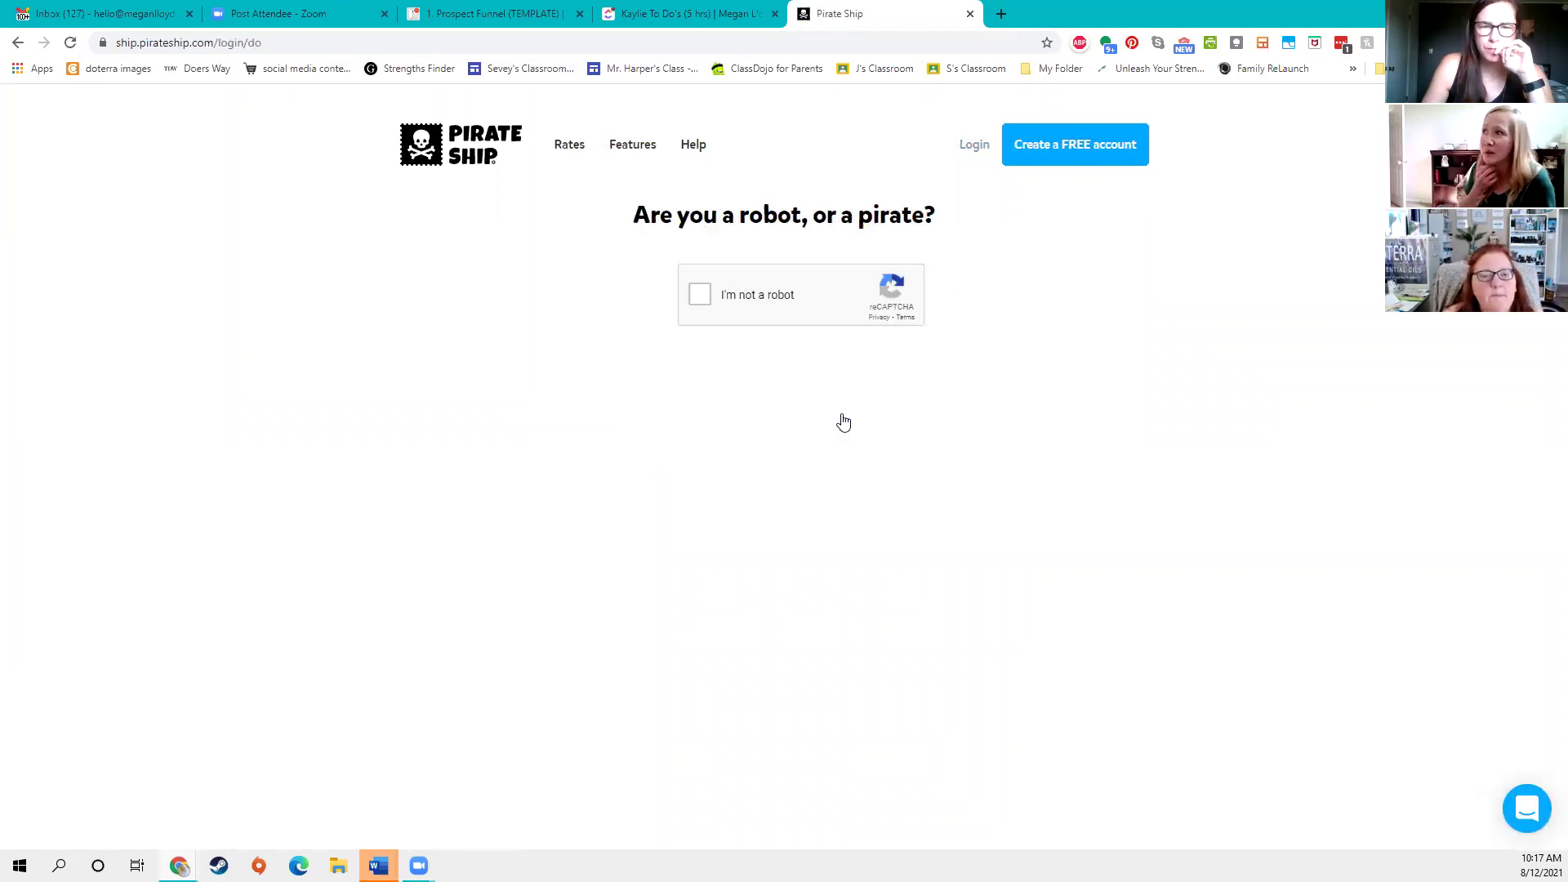
{"action": "left_click", "coordinate": [700, 298]}
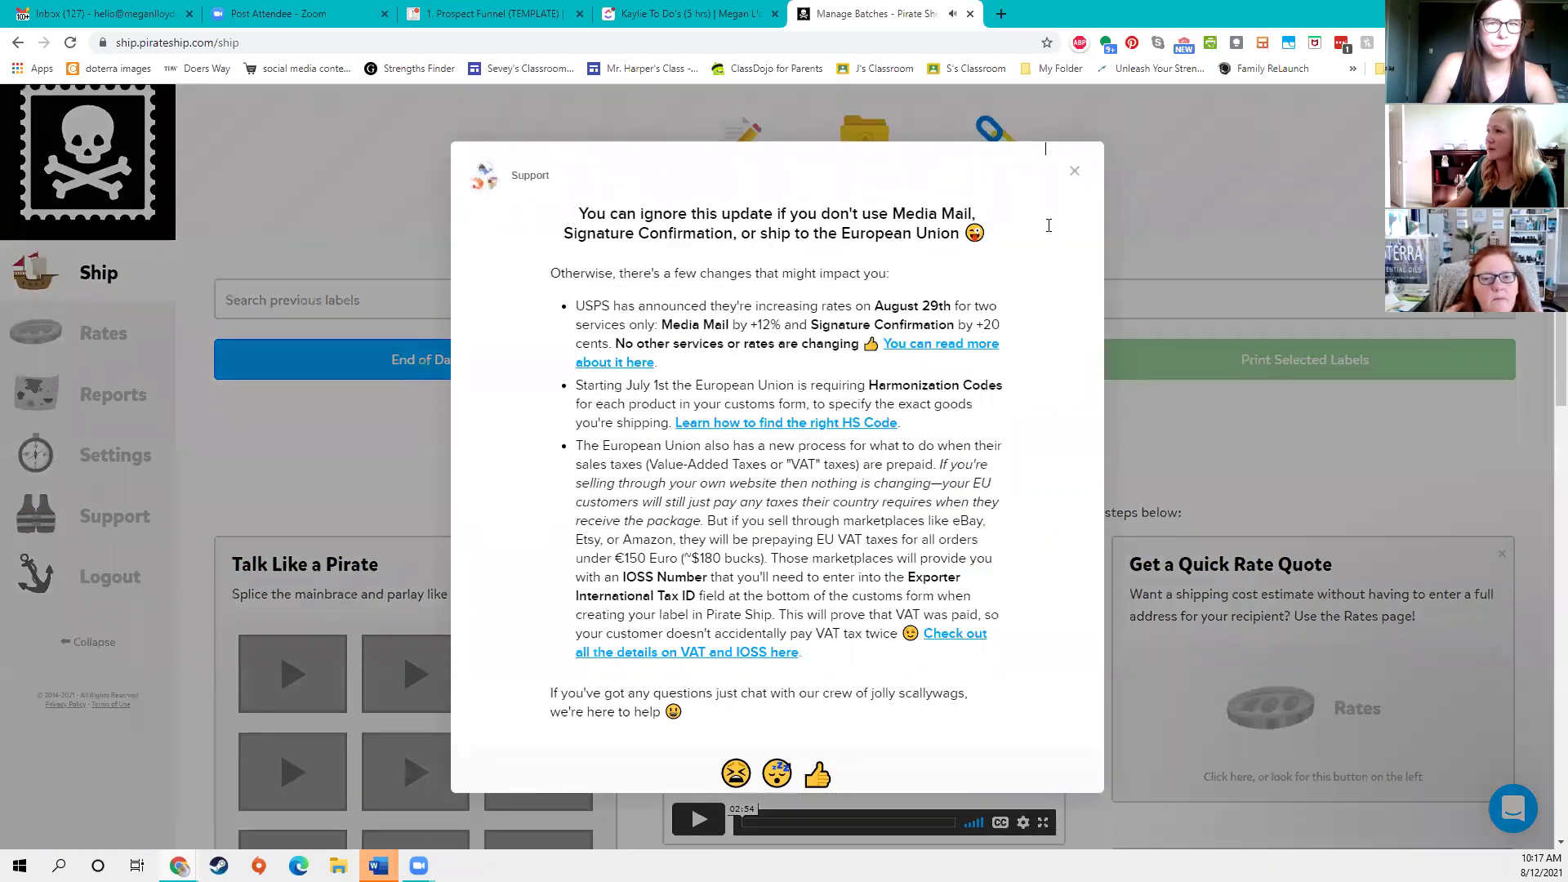
- Dismiss the support update and look over the Ship page with its label options and getting-started sections
{"action": "left_click", "coordinate": [1075, 175]}
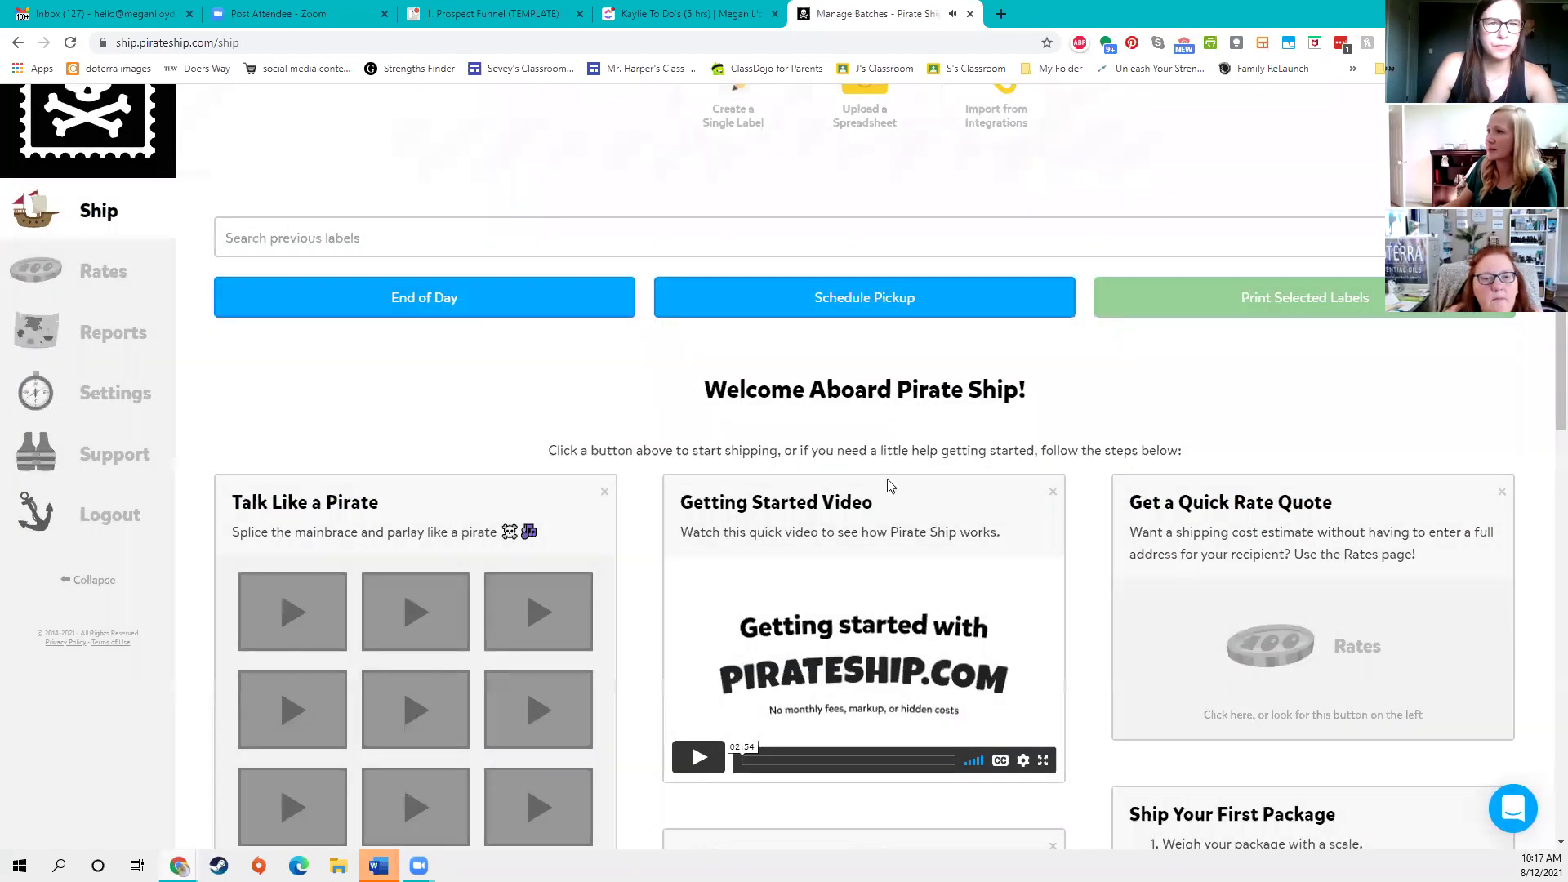
{"action": "scroll", "coordinate": [617, 817], "scroll_direction": "down", "scroll_amount": 4}
{"action": "scroll", "coordinate": [651, 637], "scroll_direction": "down", "scroll_amount": 3}
{"action": "scroll", "coordinate": [651, 638], "scroll_direction": "up", "scroll_amount": 7}
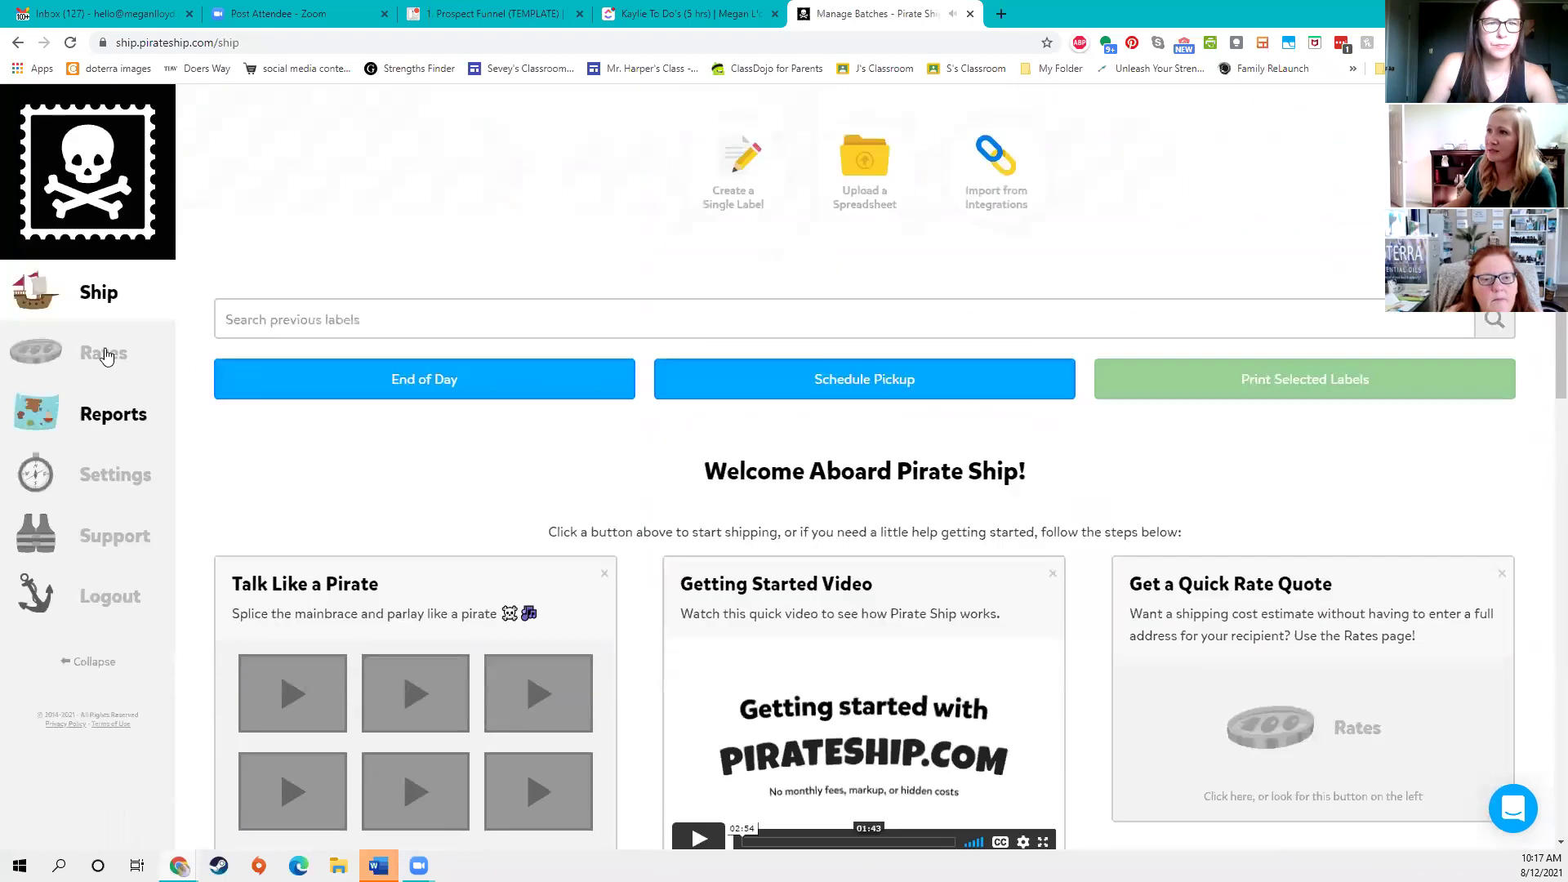
- Open the single-label form in Pirate Ship and look over its address, packaging and dimension fields
{"action": "left_click", "coordinate": [749, 167]}
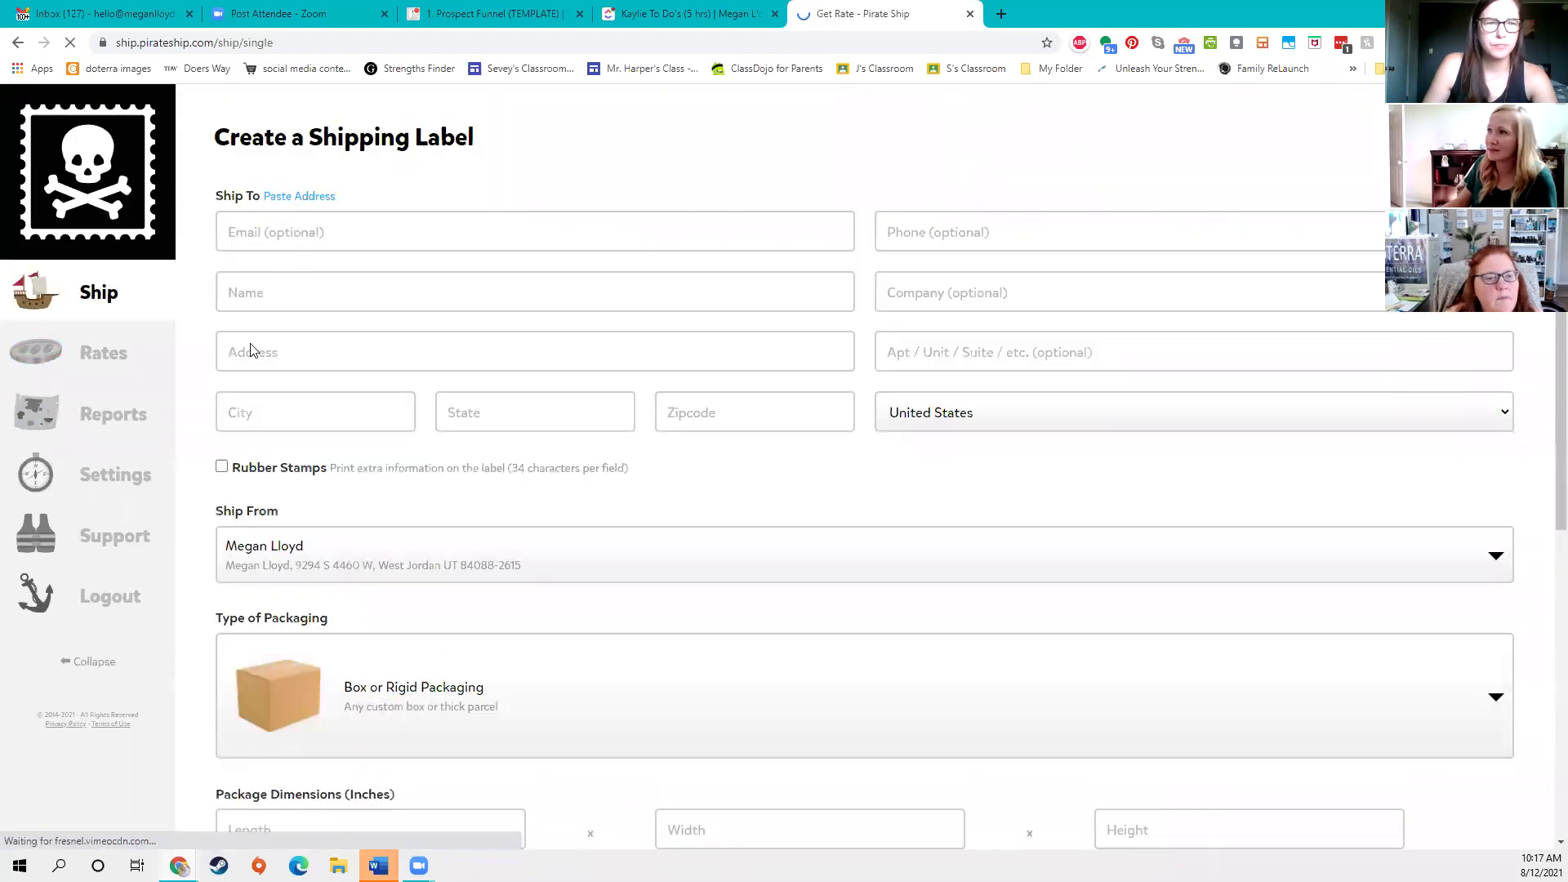
{"action": "scroll", "coordinate": [381, 642], "scroll_direction": "down", "scroll_amount": 3}
{"action": "scroll", "coordinate": [506, 465], "scroll_direction": "up", "scroll_amount": 3}
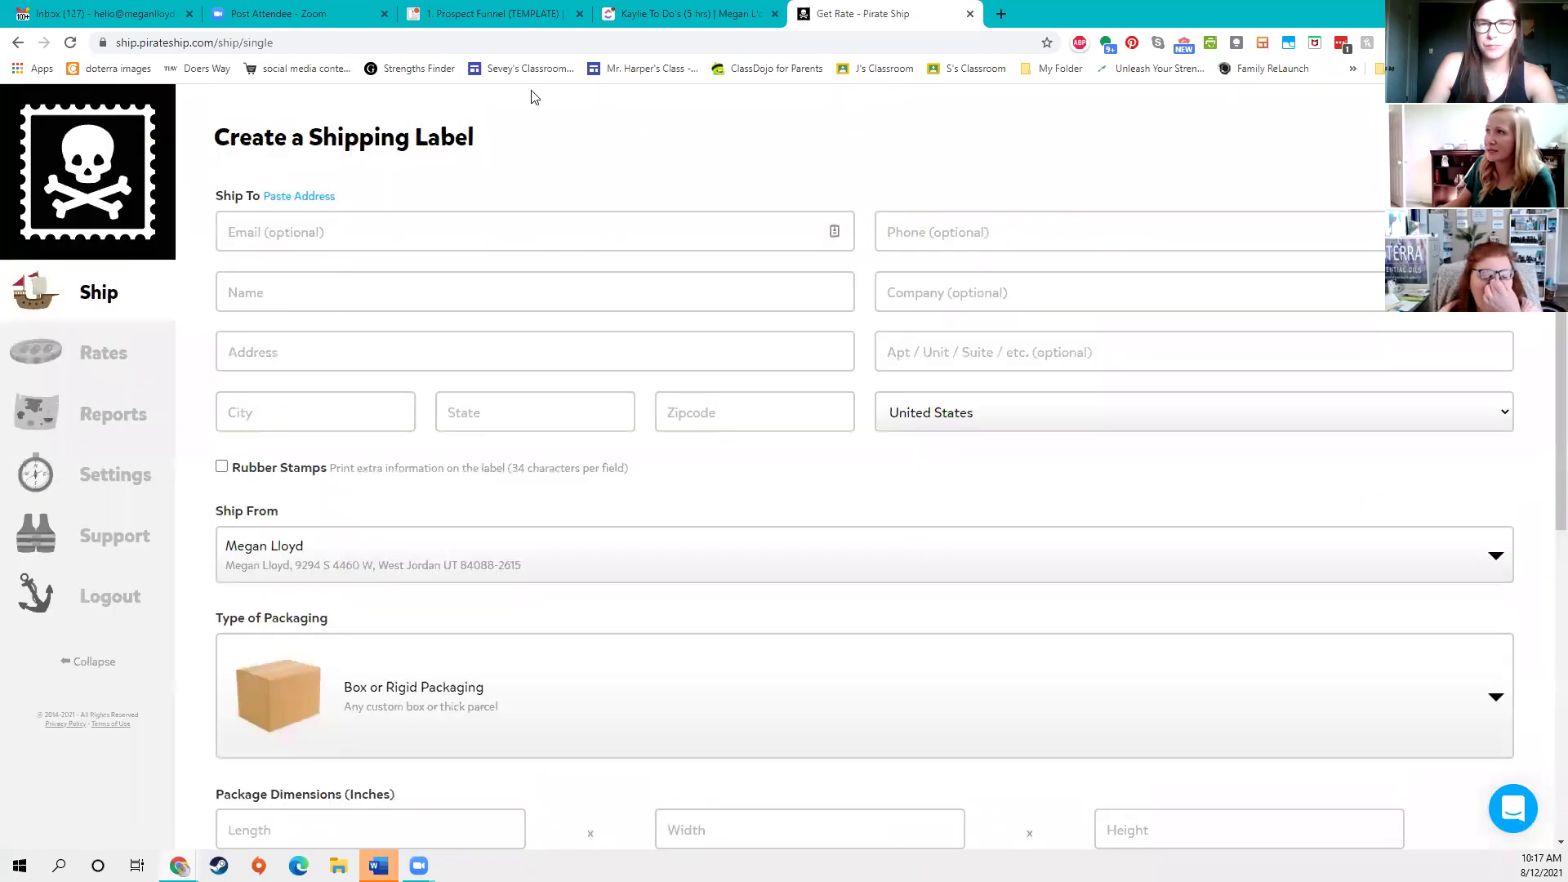
- Return to the Prospect Funnel template board in Trello and add a card with a sample prospect's first name to My Prospects
{"action": "left_click", "coordinate": [704, 18]}
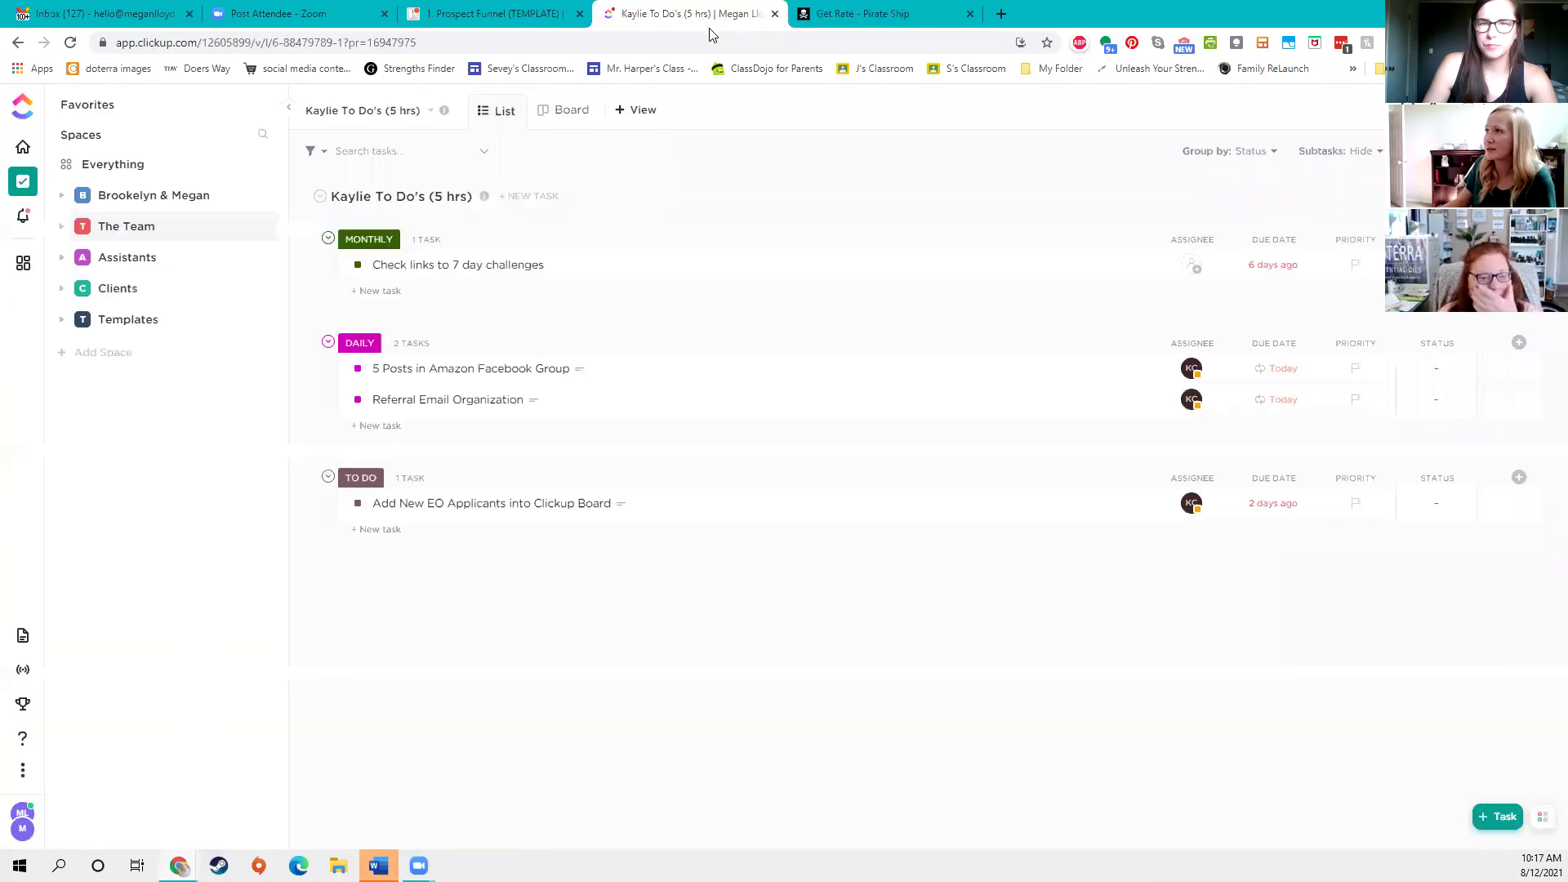
{"action": "left_click", "coordinate": [462, 11]}
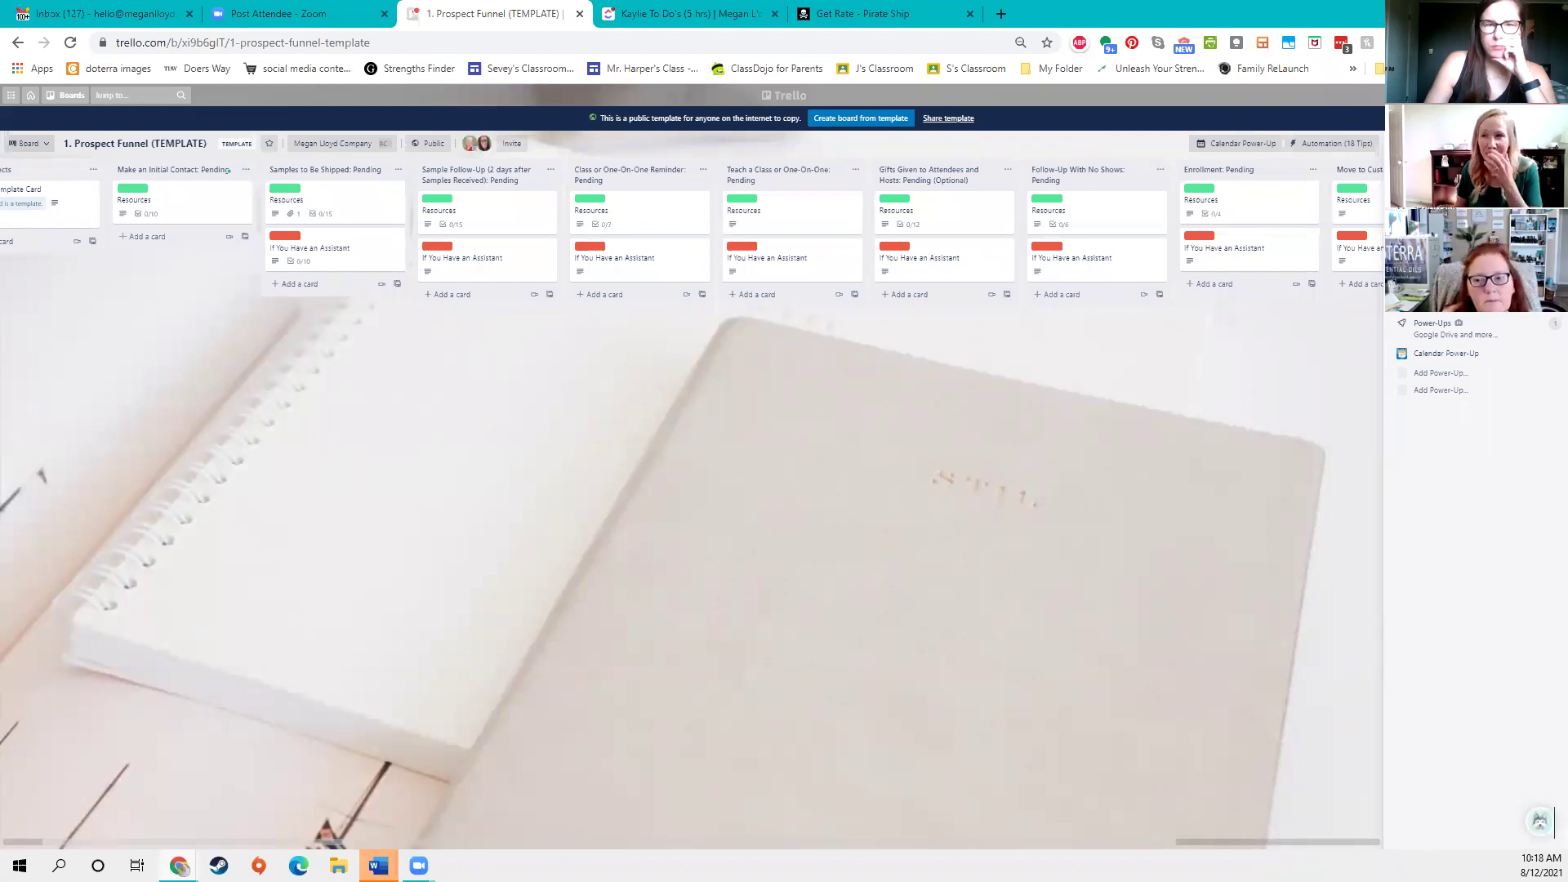
{"action": "scroll", "coordinate": [592, 376], "scroll_direction": "left", "scroll_amount": 1}
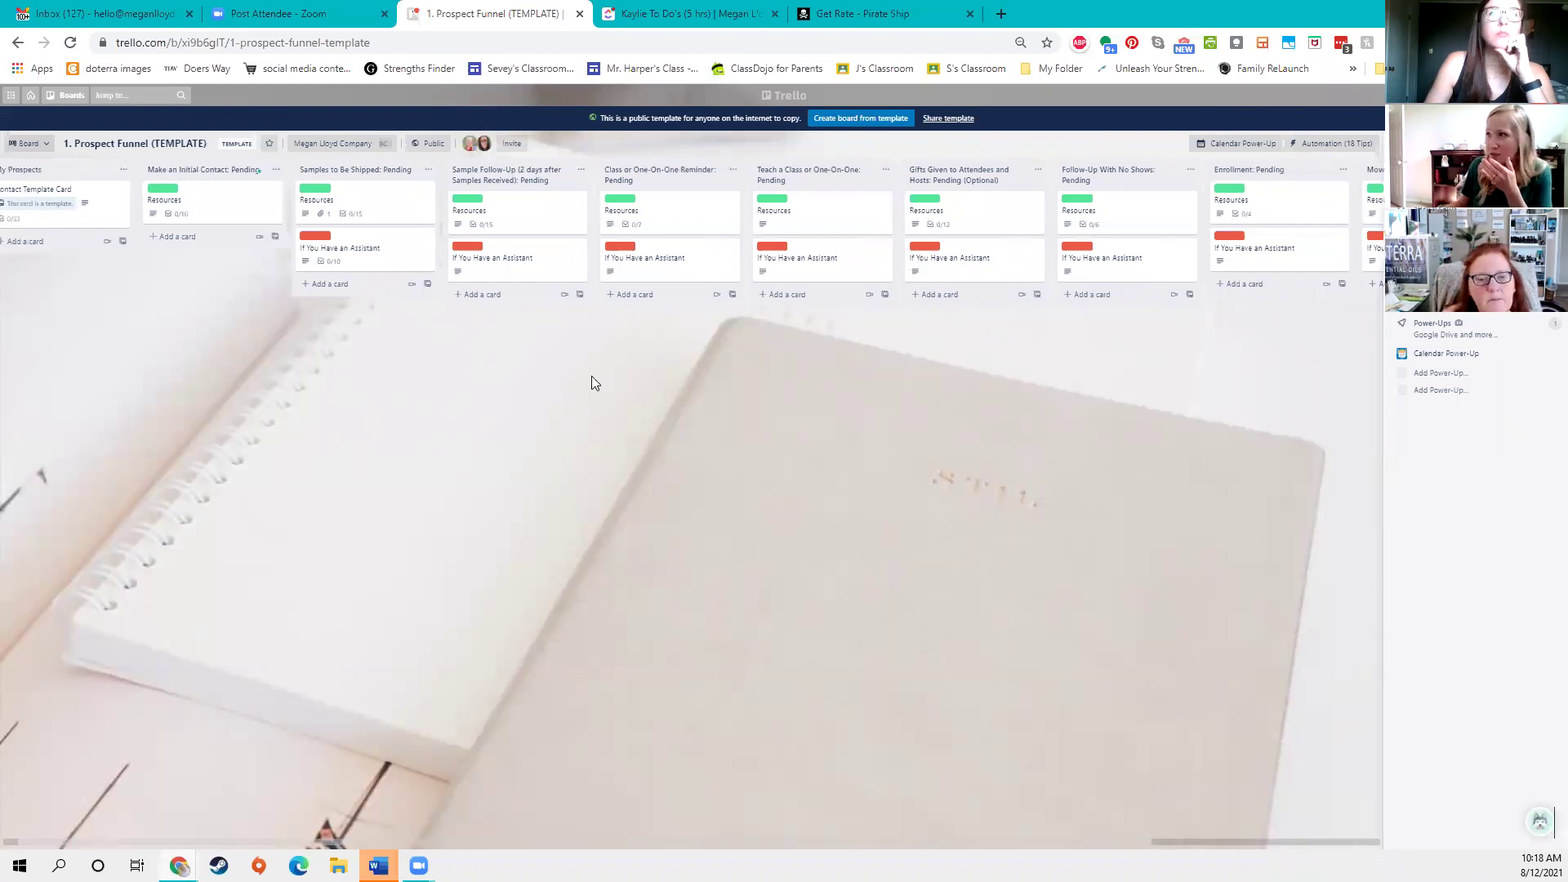
{"action": "left_click", "coordinate": [97, 242]}
{"action": "type", "text": "dan"}
{"action": "key", "text": "Return"}
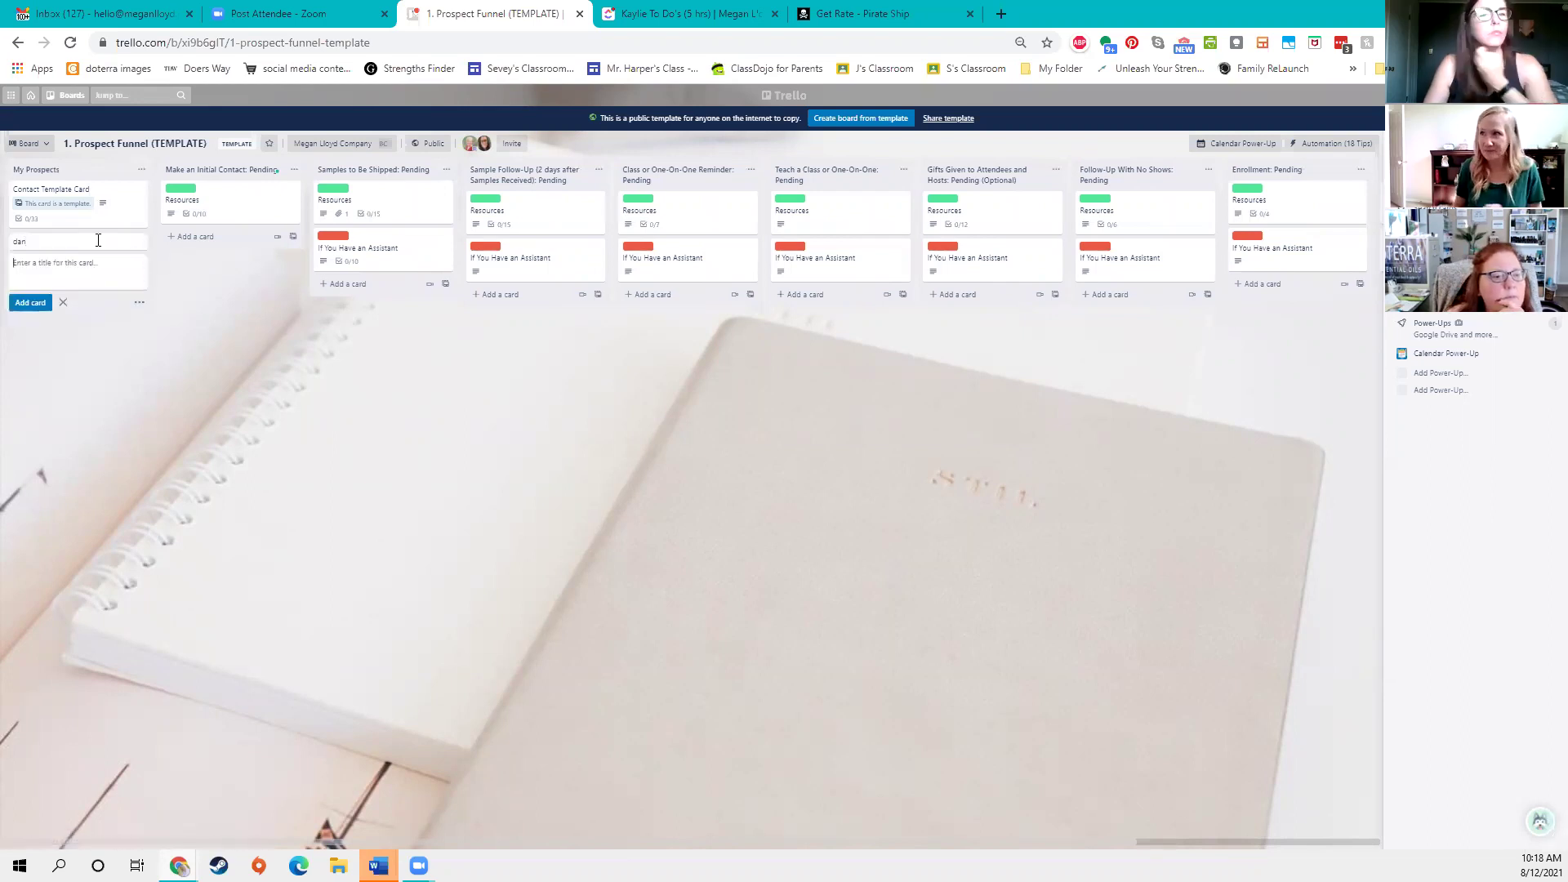
- Copy the new prospect's card within My Prospects, adding "_ copy" to its title
{"action": "left_click", "coordinate": [142, 245]}
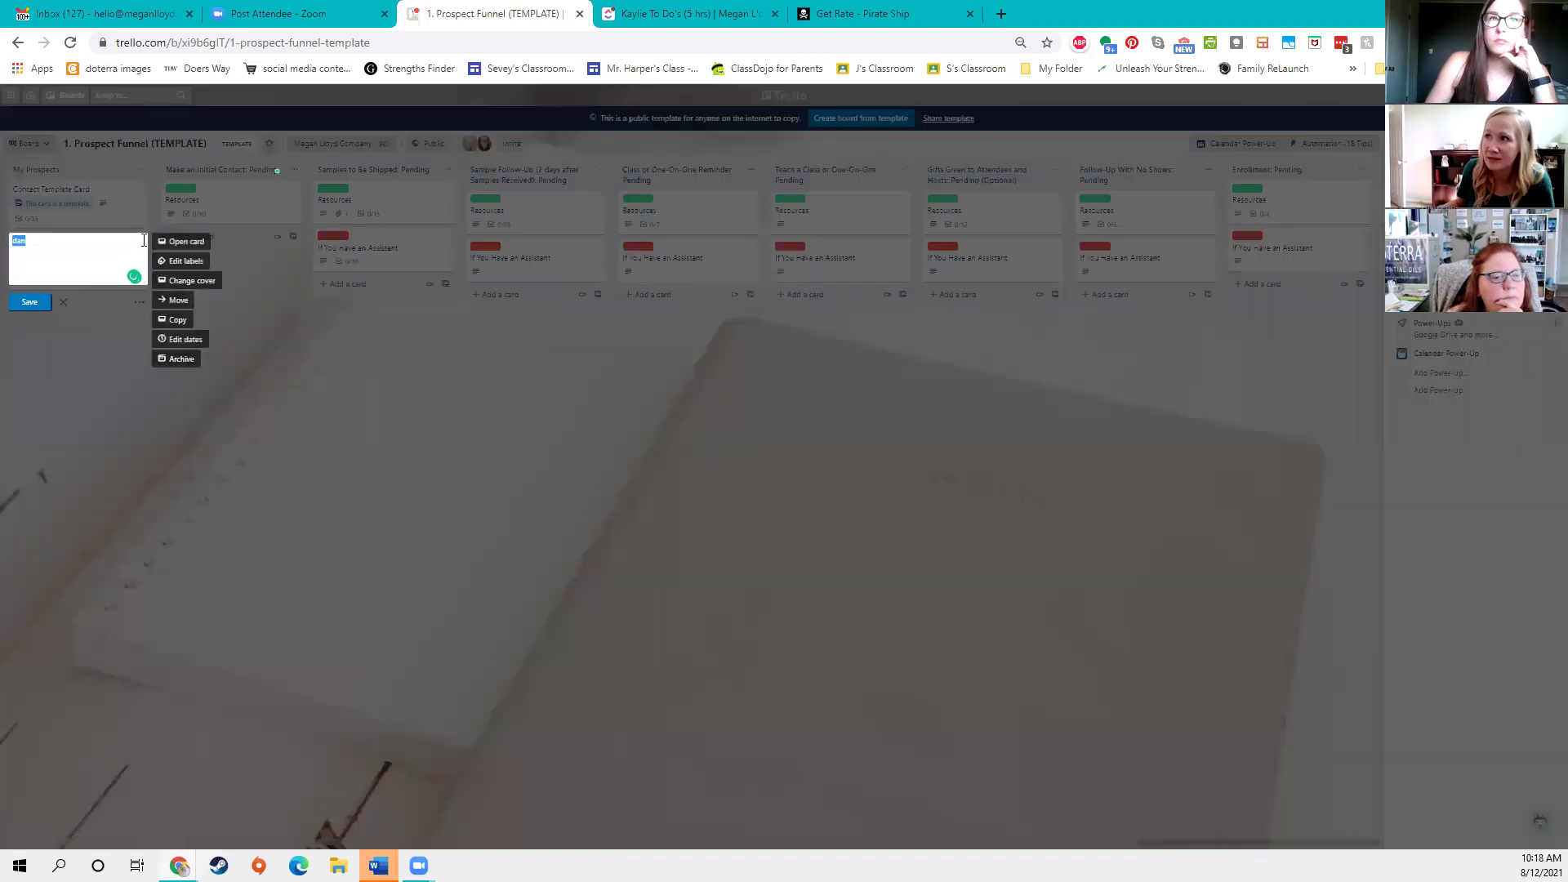
{"action": "left_click", "coordinate": [181, 321]}
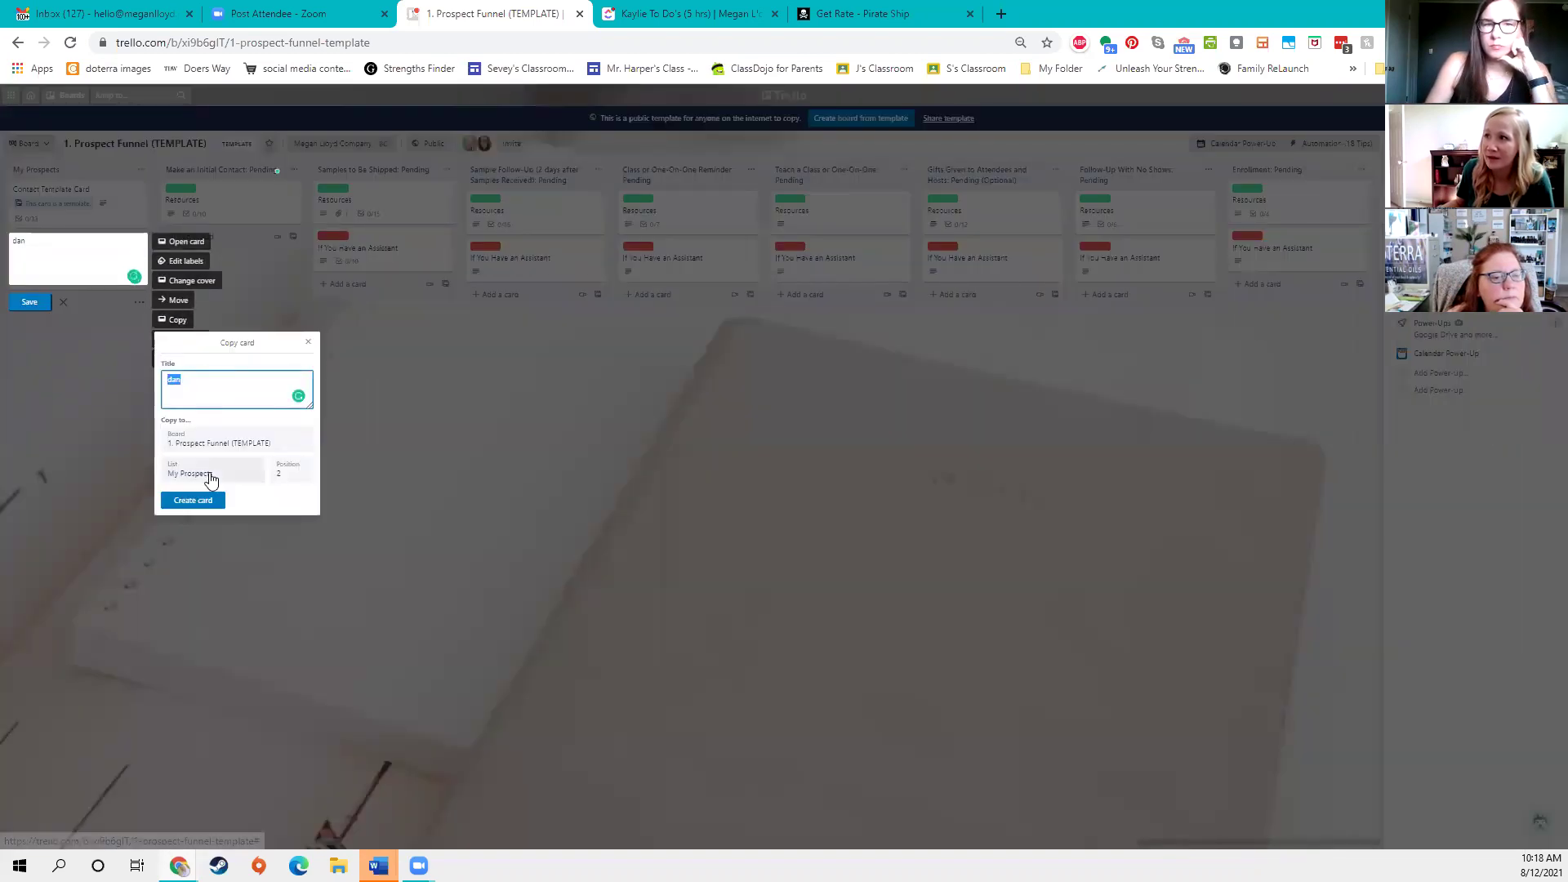
{"action": "left_click", "coordinate": [210, 384]}
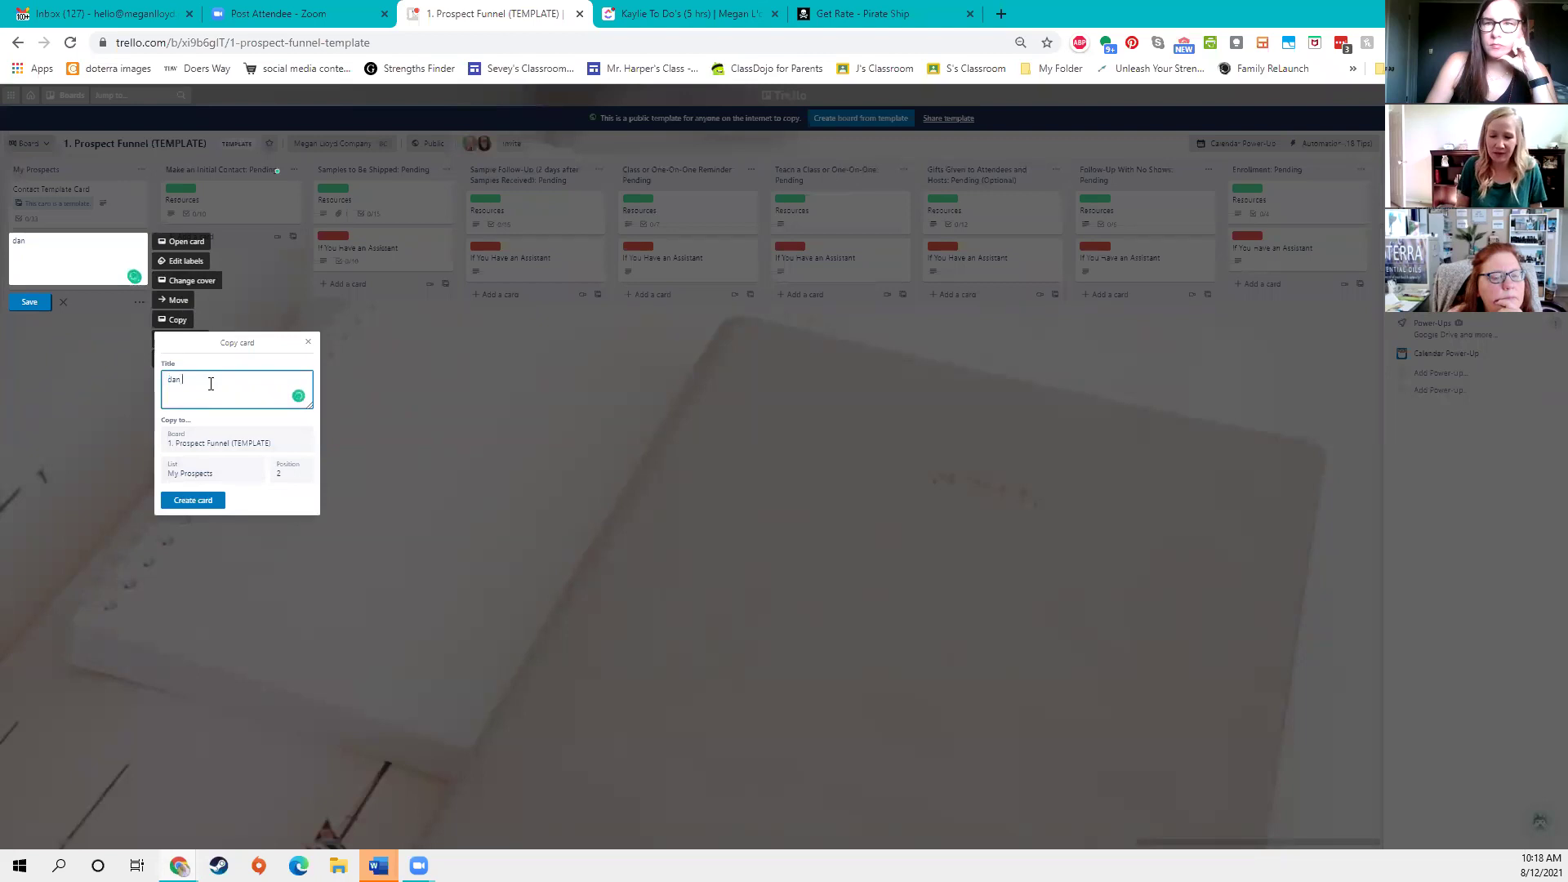
{"action": "type", "text": "_ copy"}
{"action": "left_click", "coordinate": [193, 500]}
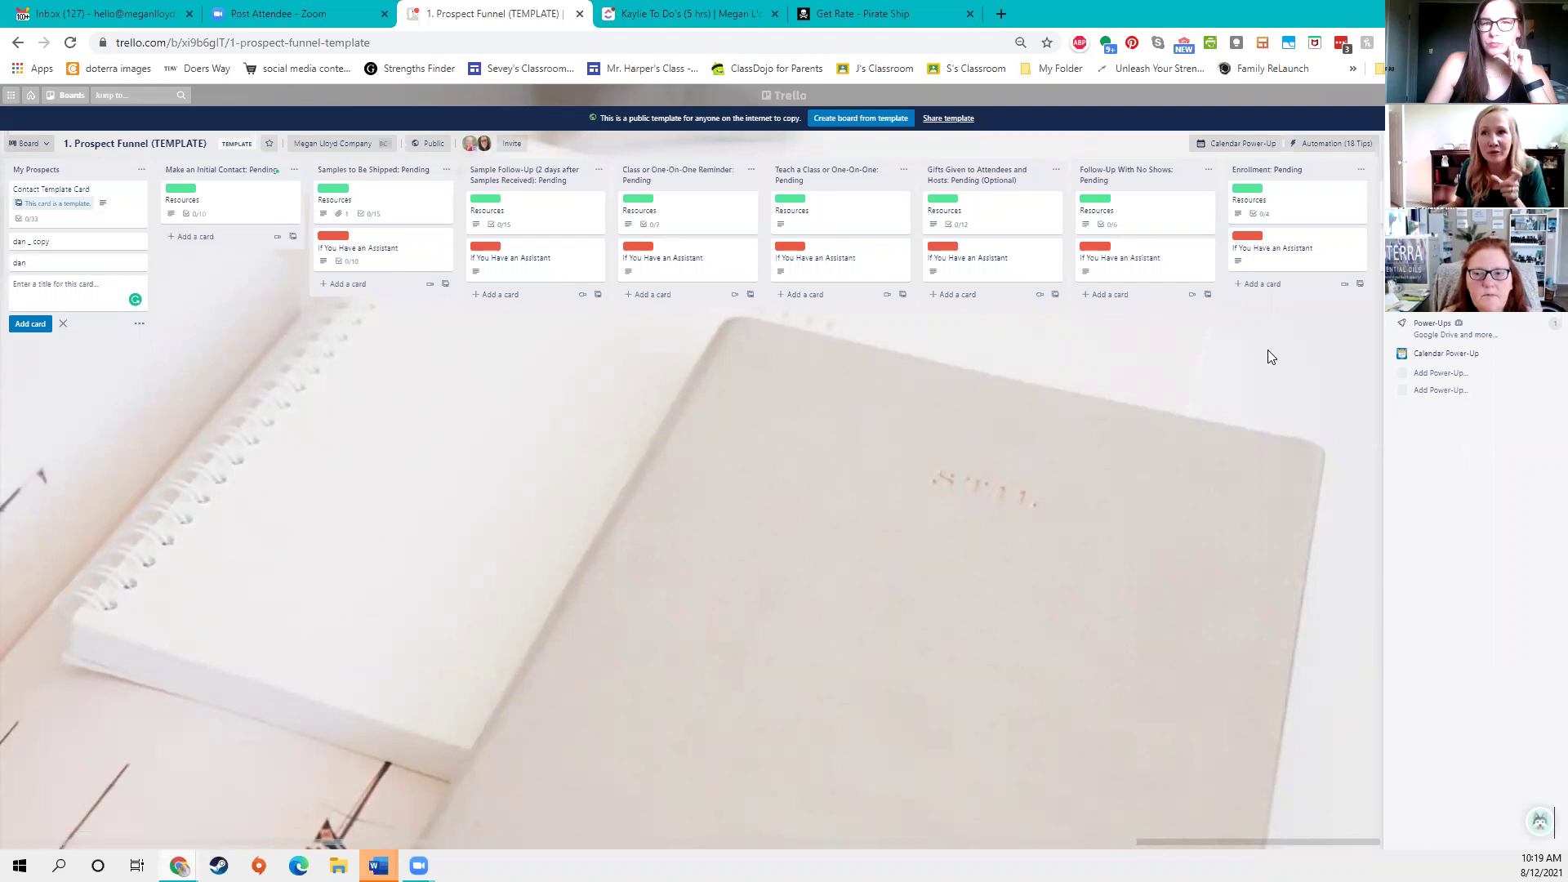
- Search the board's Power-Ups for "mirror" to view the card mirroring options, and return to the board
{"action": "left_click", "coordinate": [1472, 326]}
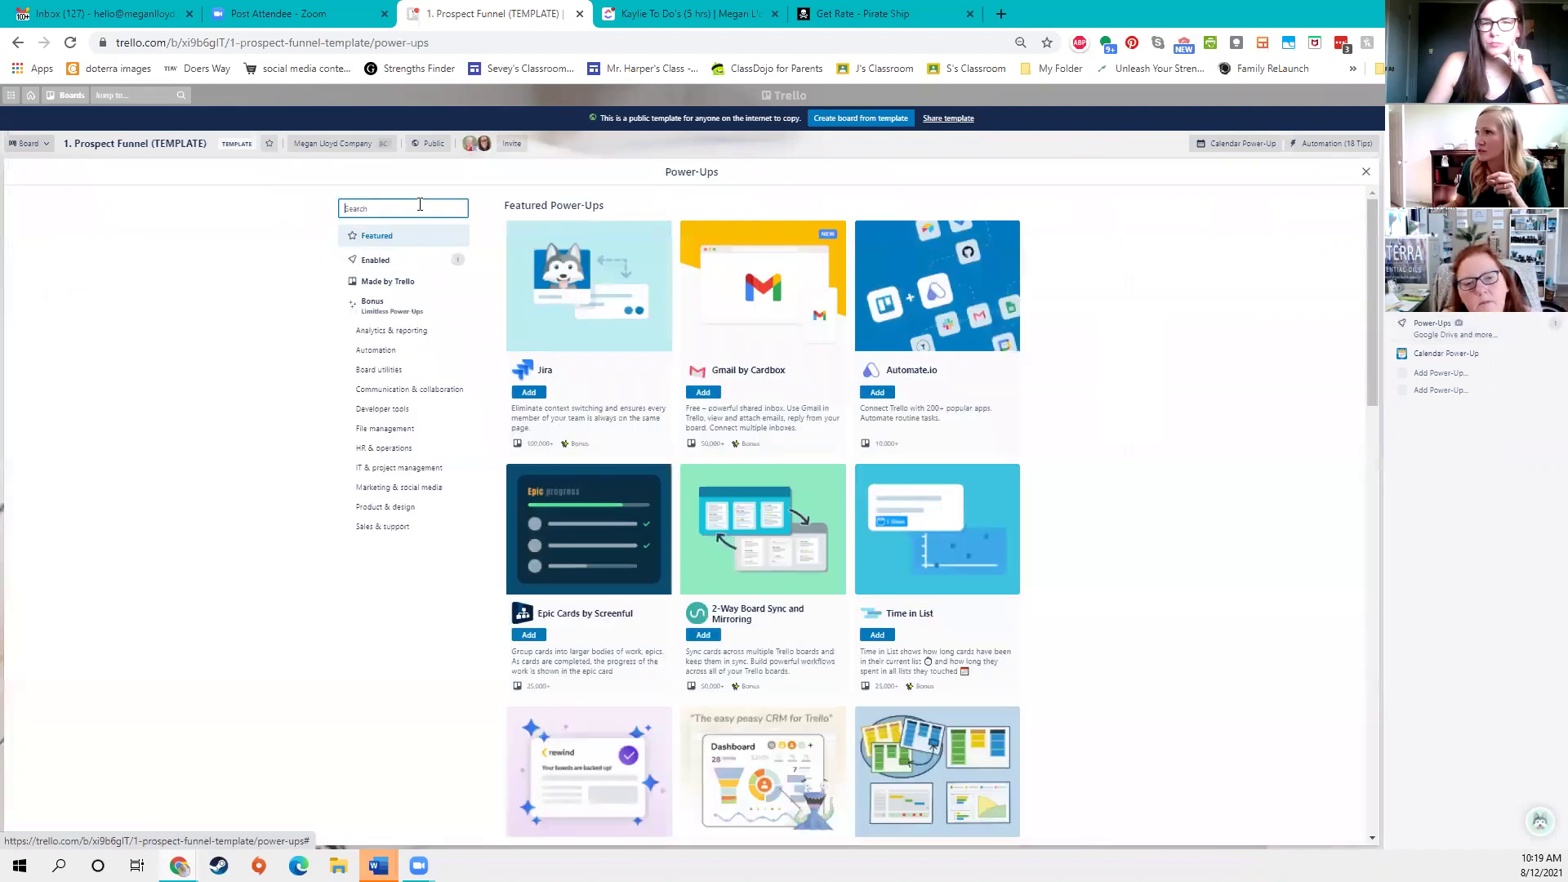
{"action": "left_click", "coordinate": [420, 206]}
{"action": "type", "text": "mi"}
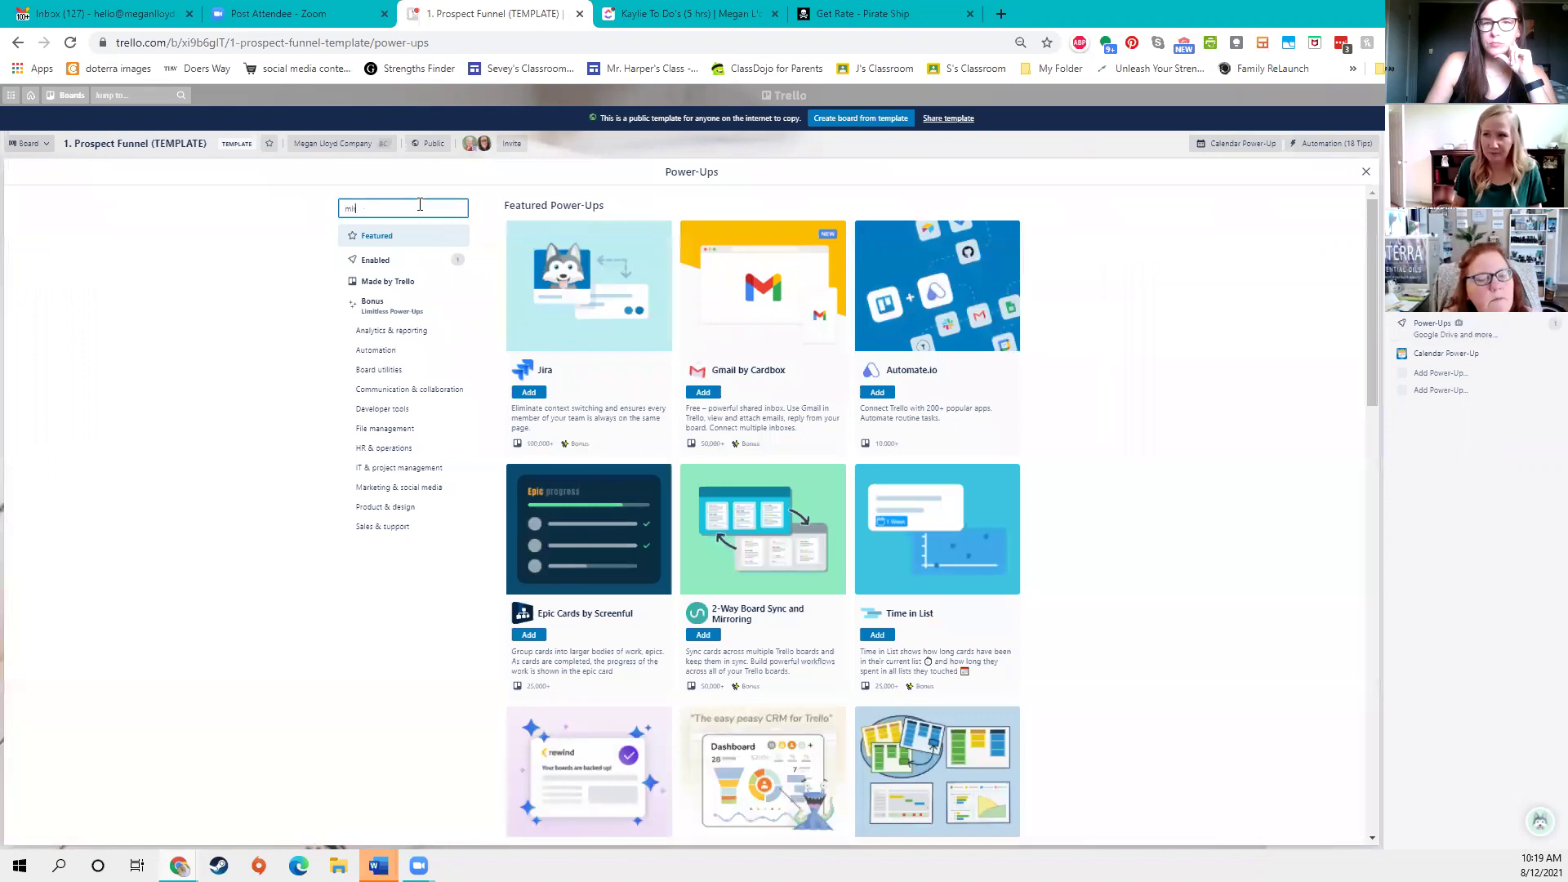
{"action": "type", "text": "rror"}
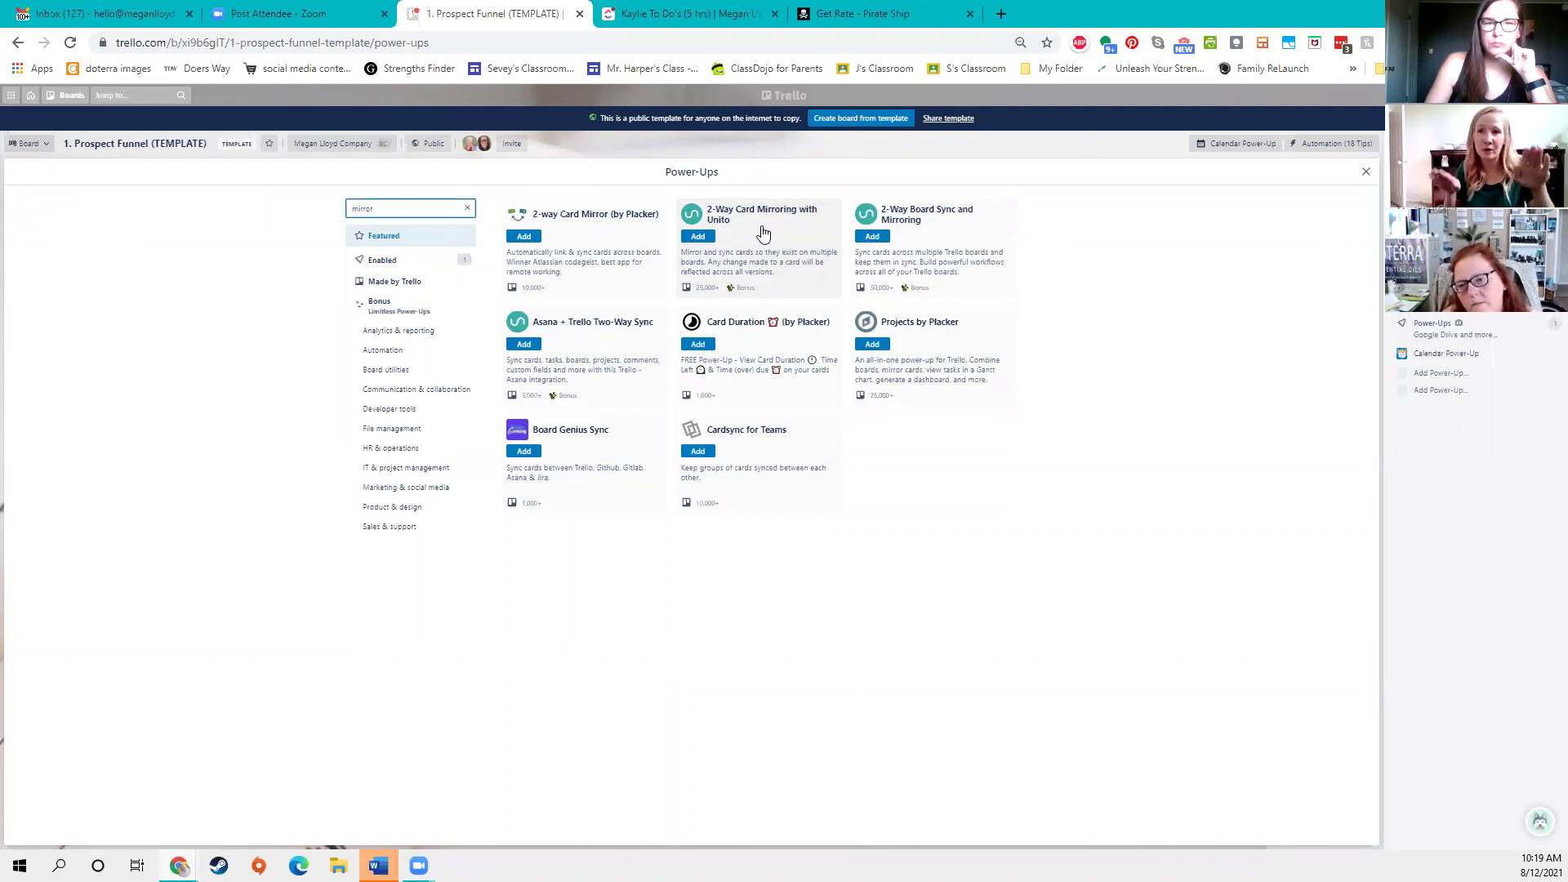
{"action": "left_click", "coordinate": [1367, 173]}
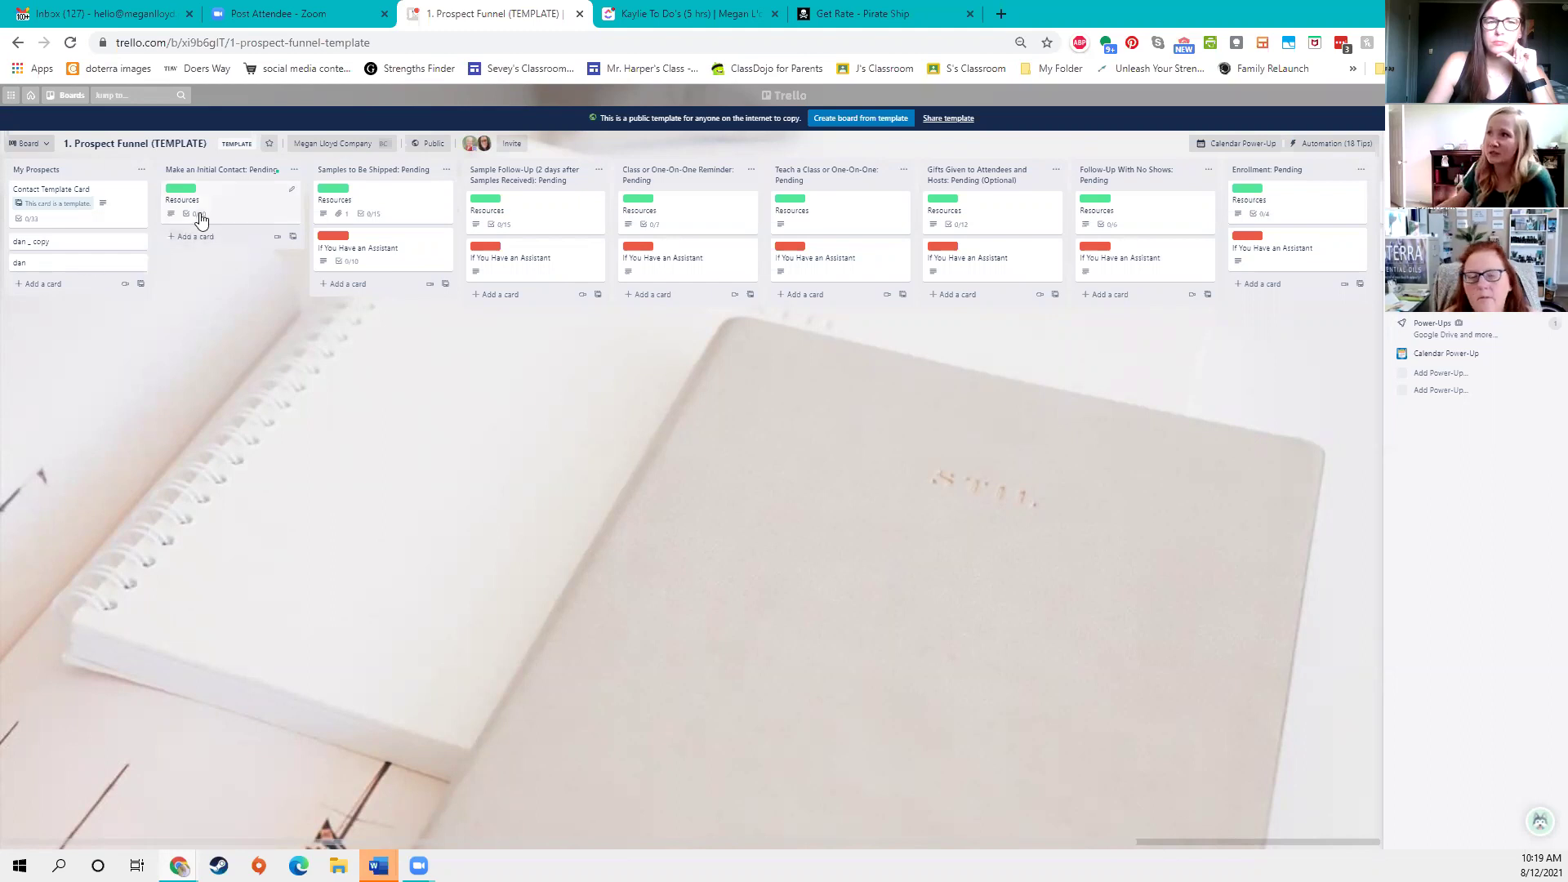
- Move the prospect's card and its copy to the Sample Follow-Up list and add two more sample prospect cards there
{"action": "left_click_drag", "start_coordinate": [98, 242], "coordinate": [518, 347]}
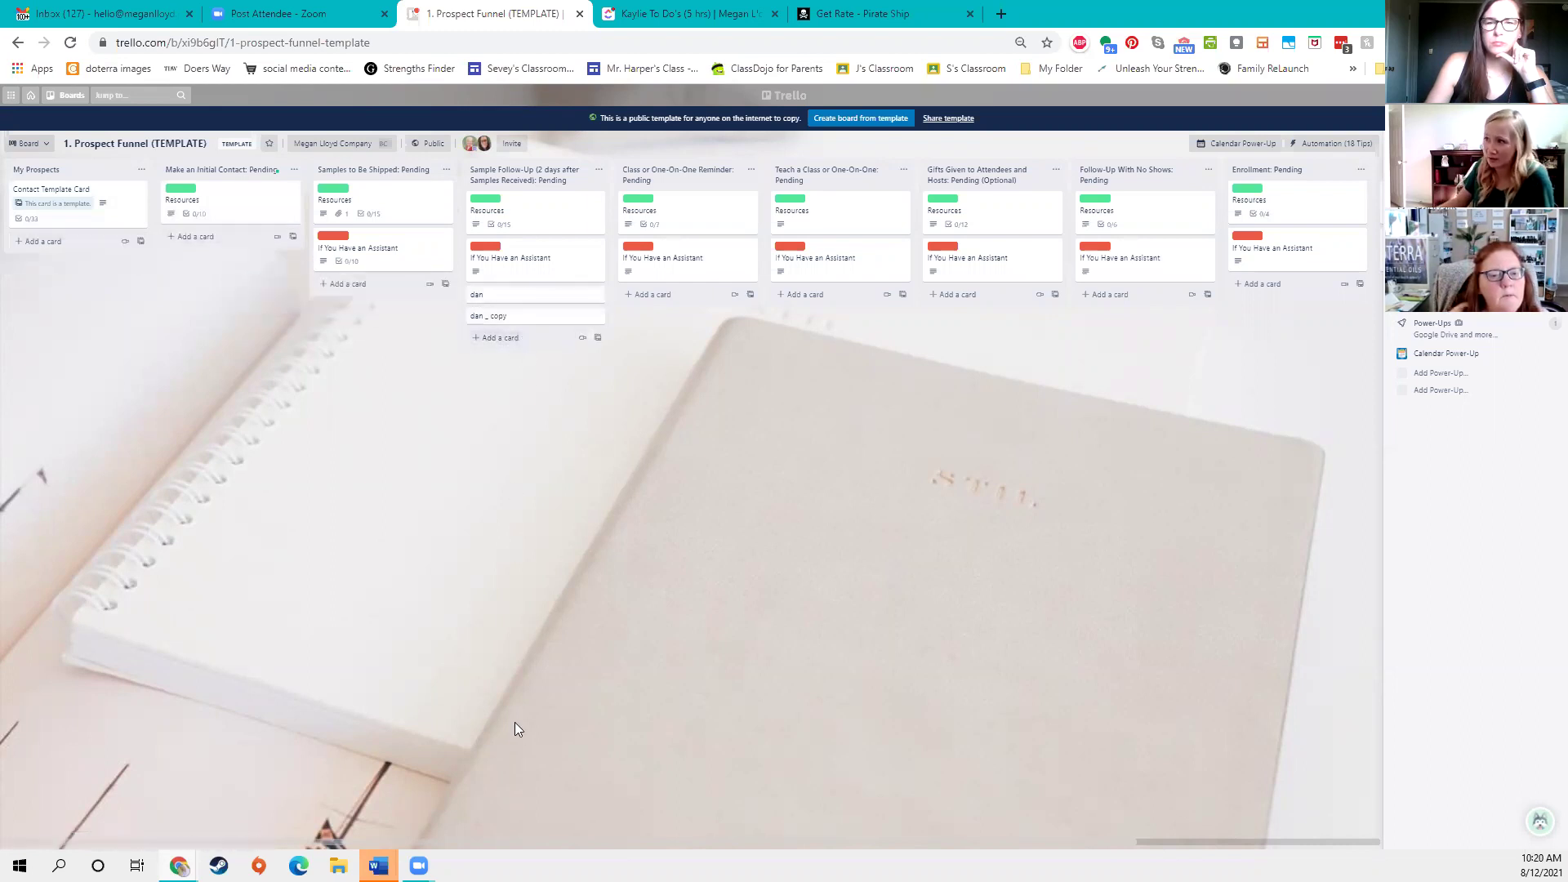
{"action": "left_click", "coordinate": [519, 331]}
{"action": "type", "text": "tus"}
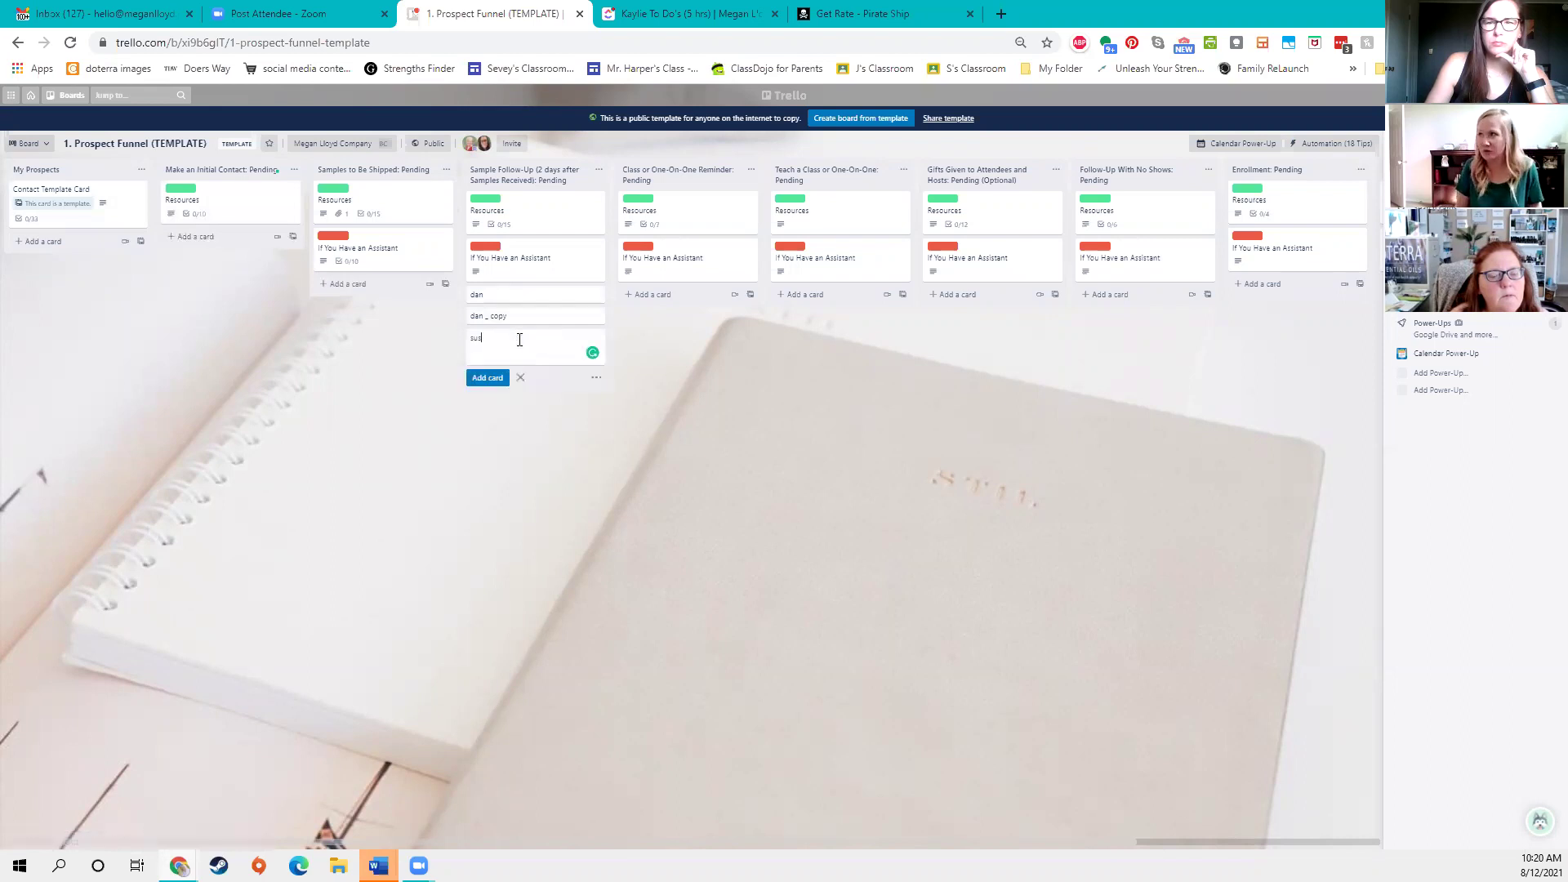
{"action": "type", "text": "a"}
{"action": "key", "text": "Return"}
{"action": "type", "text": "mary"}
{"action": "key", "text": "Return"}
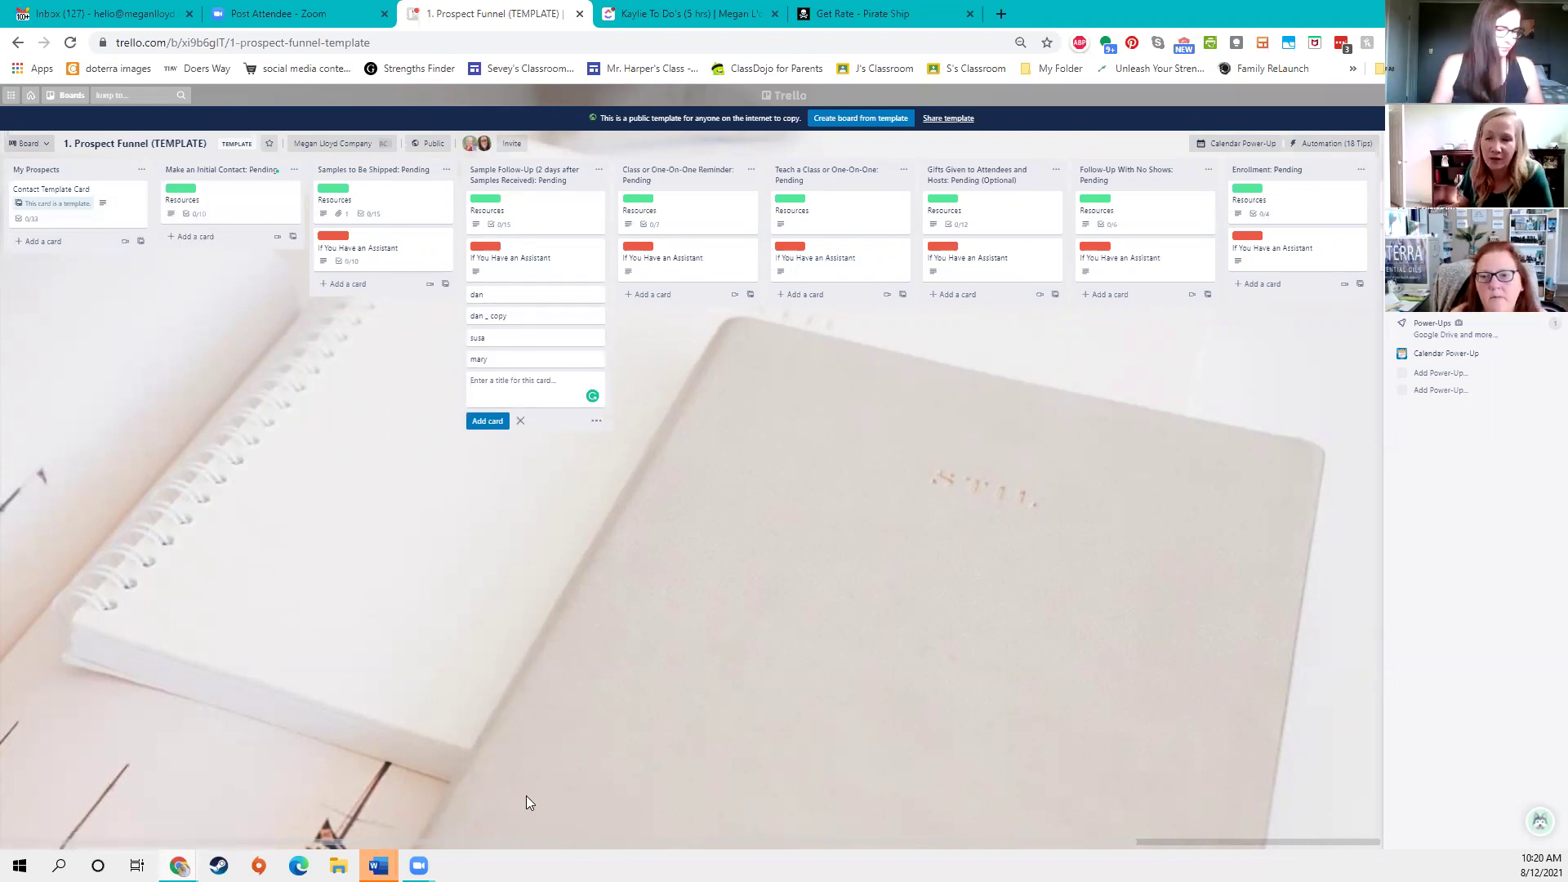
{"action": "left_click", "coordinate": [549, 492]}
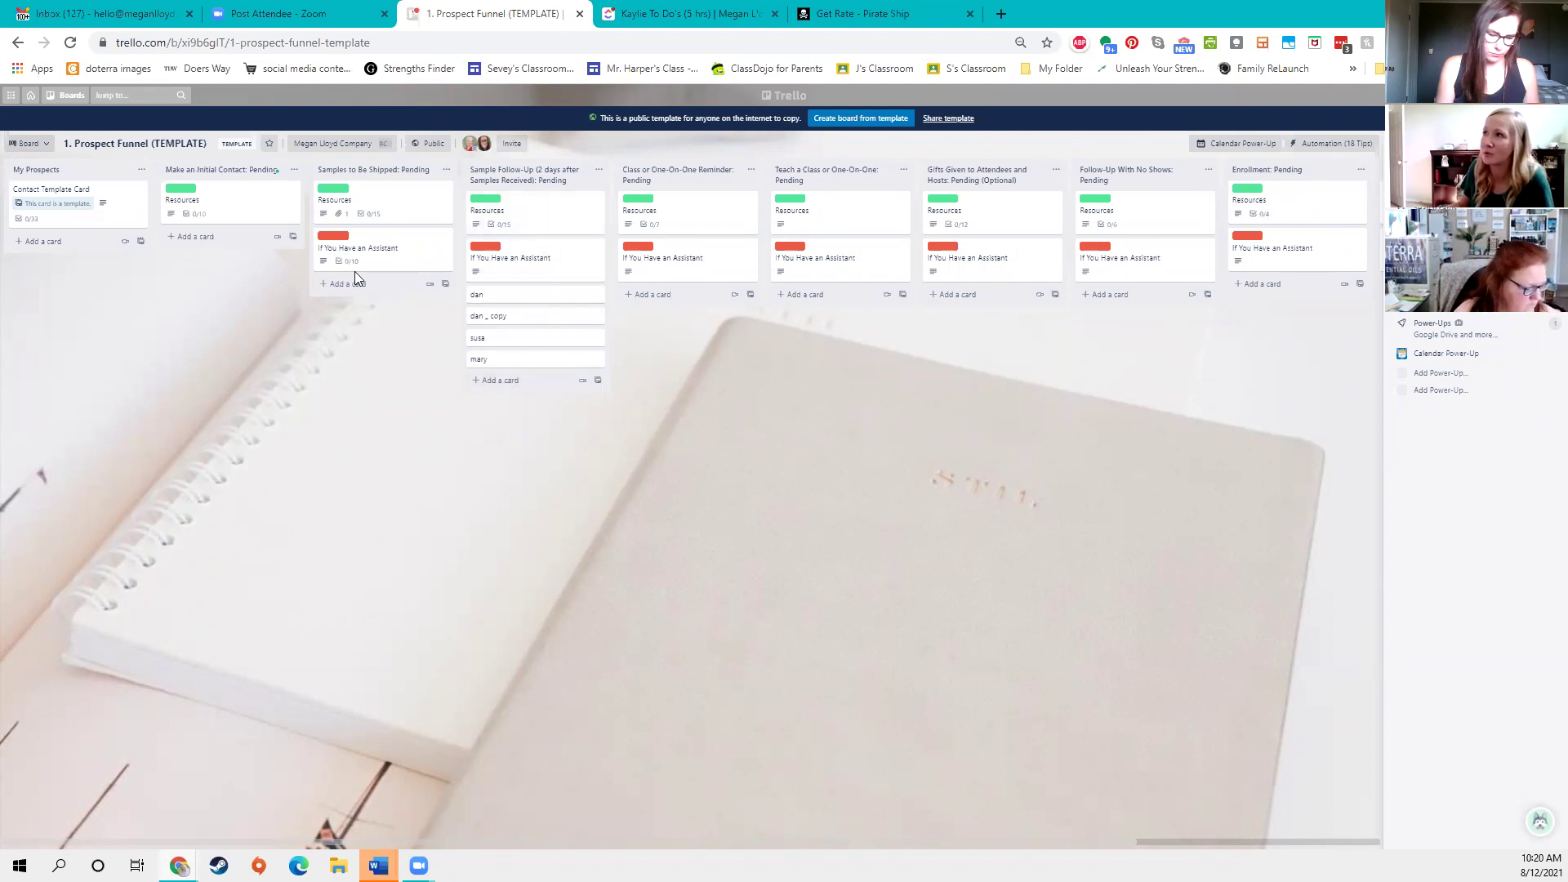
- Move all four sample prospect cards from Sample Follow-Up to the Samples to Be Shipped list
{"action": "left_click_drag", "start_coordinate": [478, 296], "coordinate": [389, 315]}
{"action": "left_click_drag", "start_coordinate": [525, 297], "coordinate": [350, 317]}
{"action": "left_click_drag", "start_coordinate": [514, 305], "coordinate": [378, 372]}
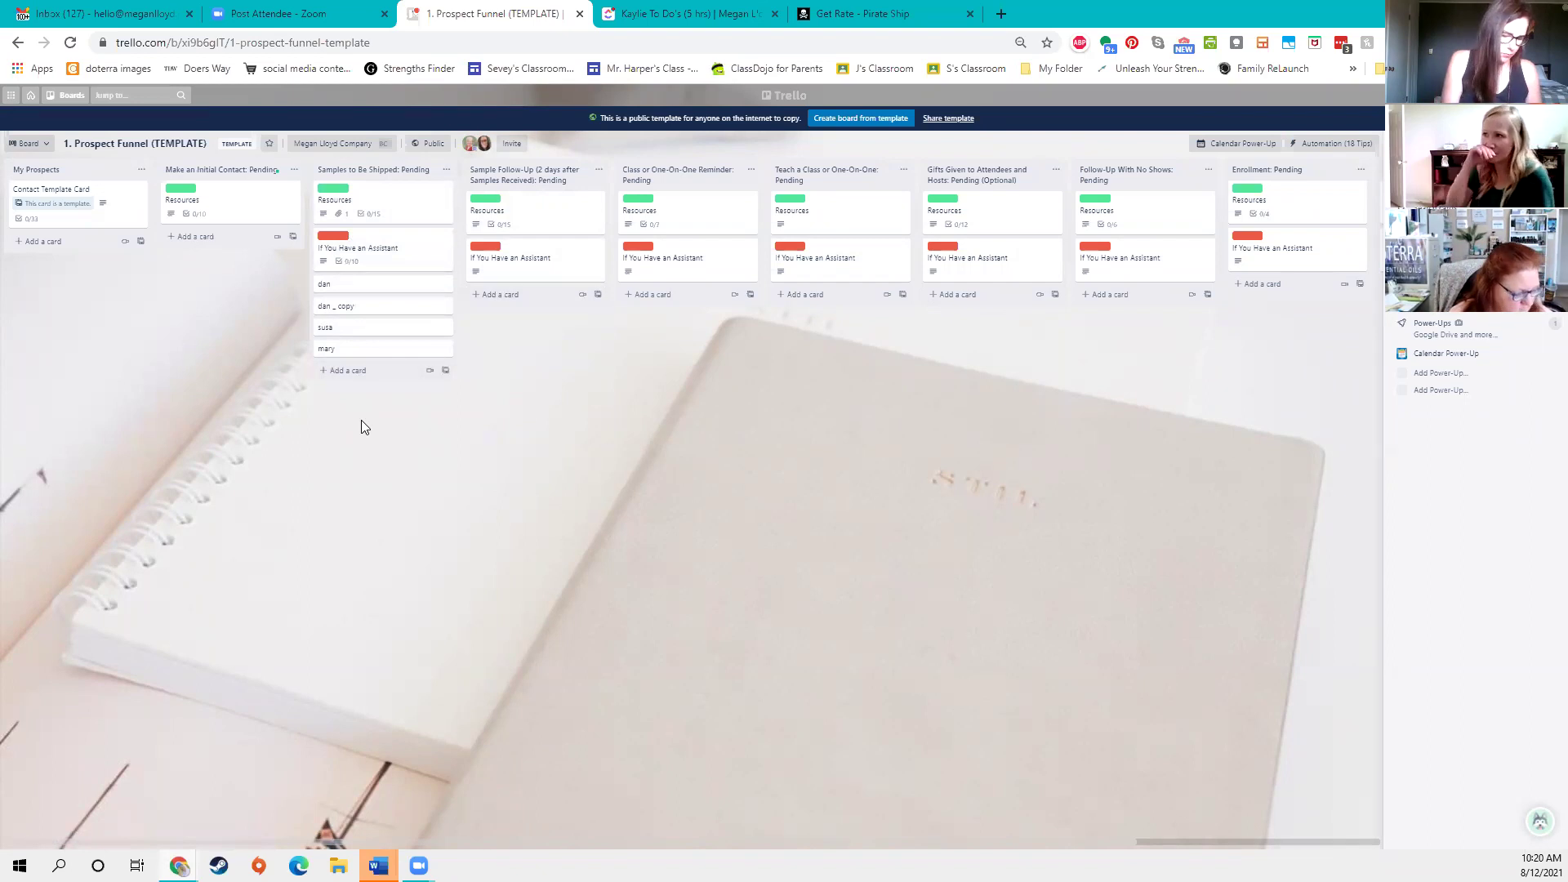
- Move the first prospect's card to Sample Follow-Up, and check the details of the copied card in Samples to Be Shipped
{"action": "left_click_drag", "start_coordinate": [347, 283], "coordinate": [495, 296]}
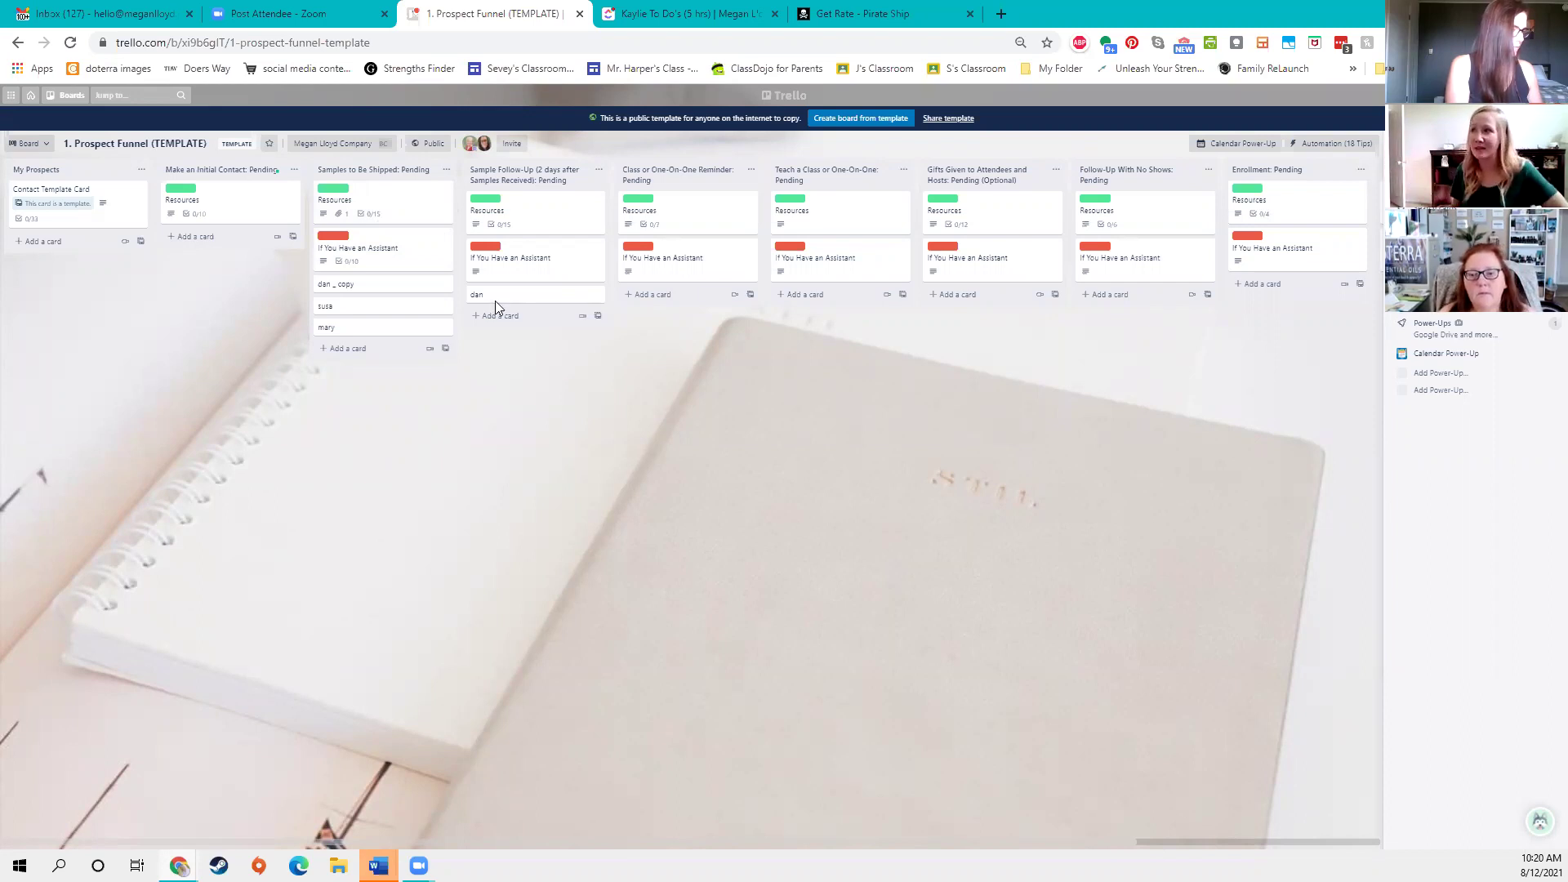
{"action": "left_click", "coordinate": [386, 285]}
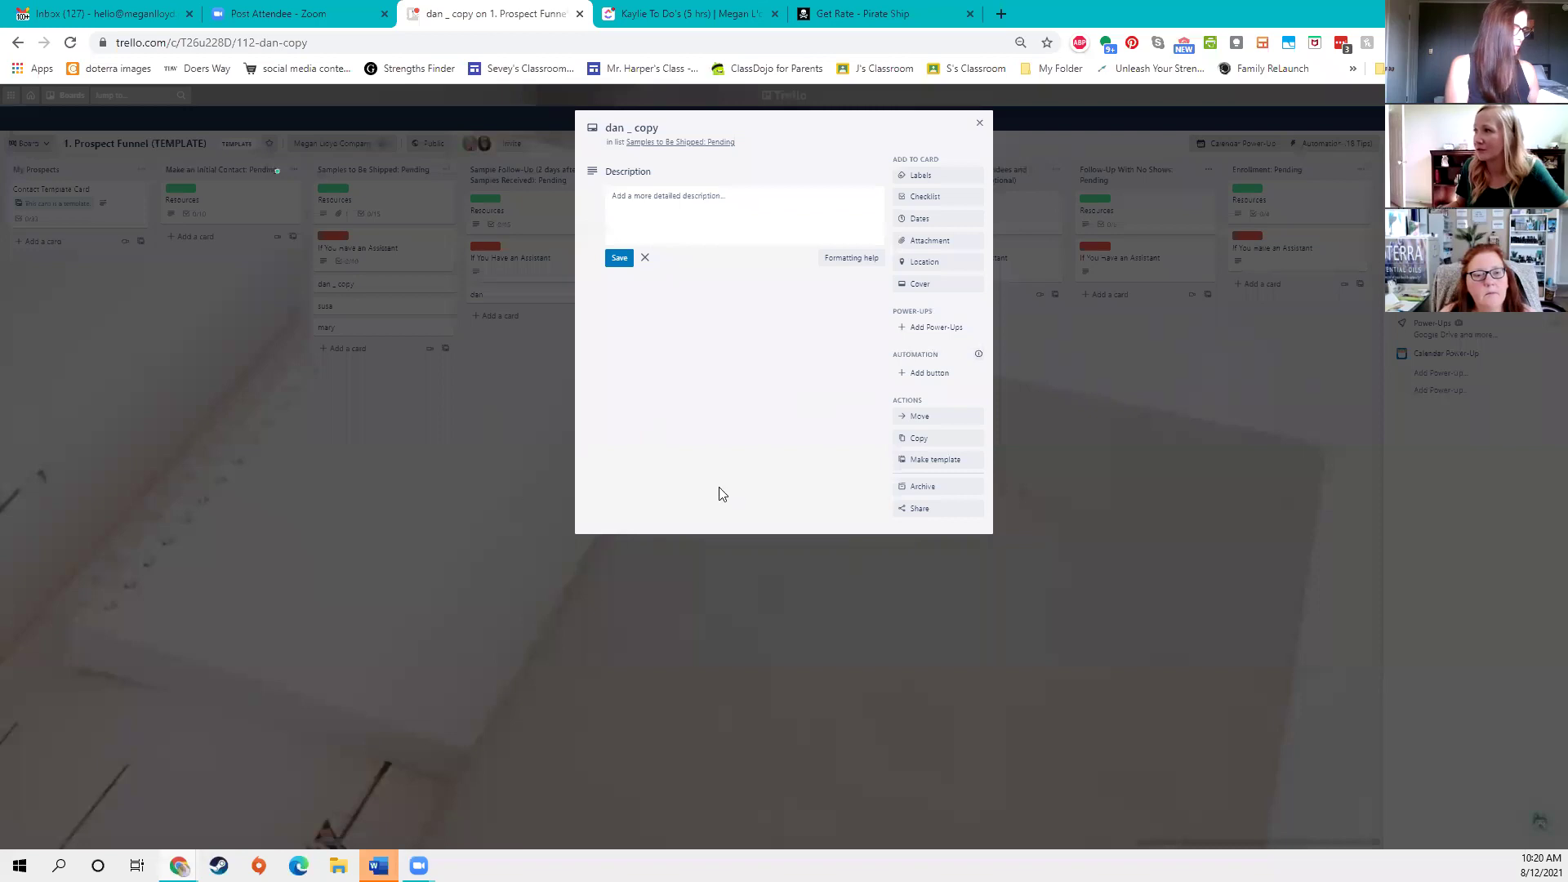
{"action": "left_click", "coordinate": [492, 468]}
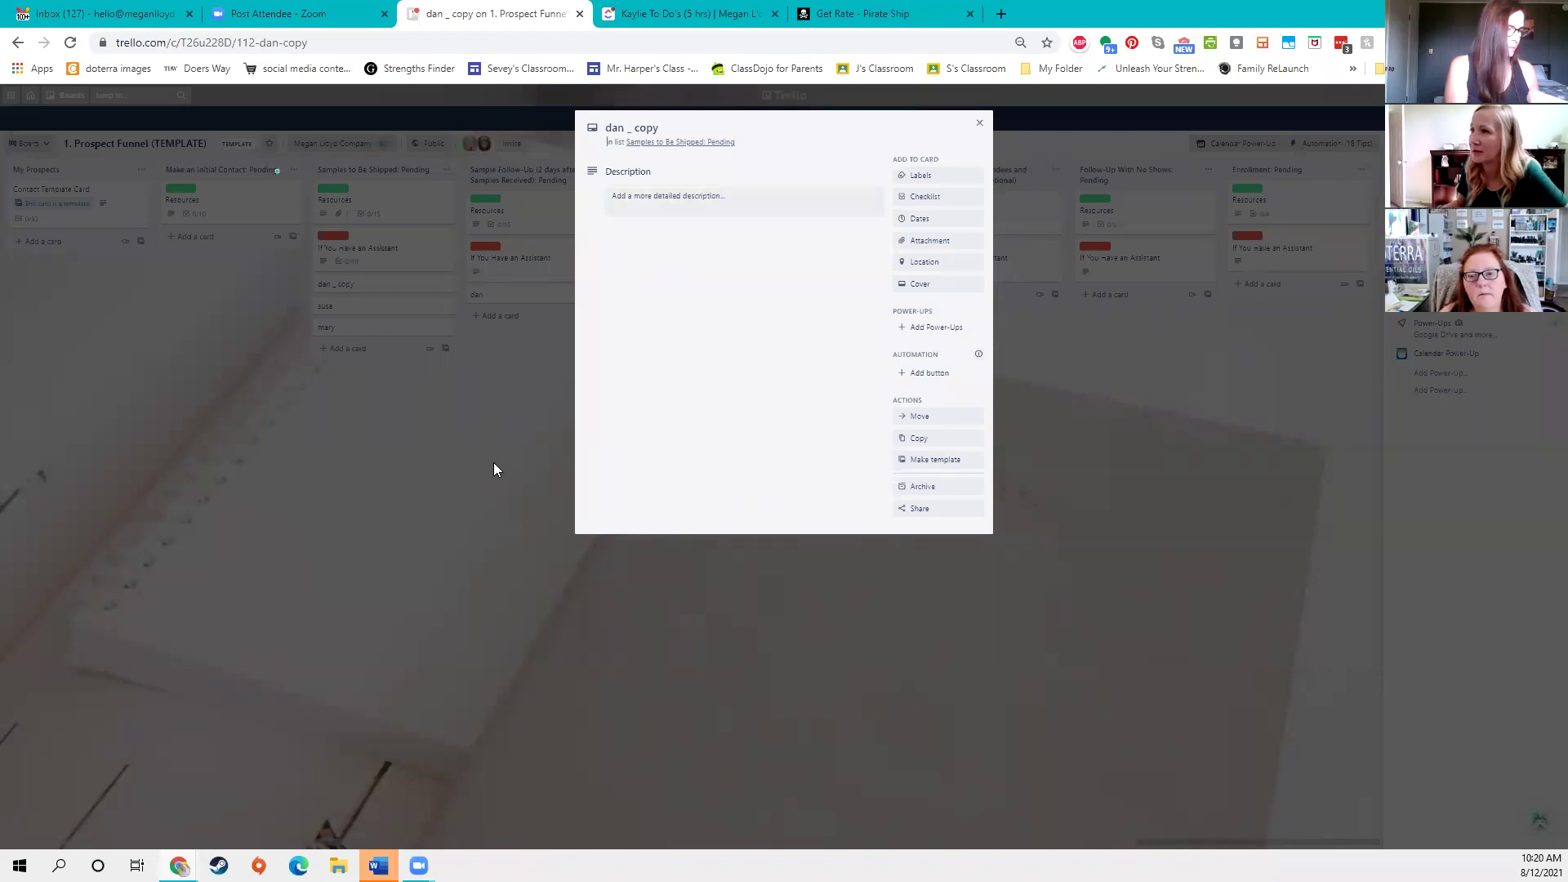
{"action": "left_click", "coordinate": [495, 461]}
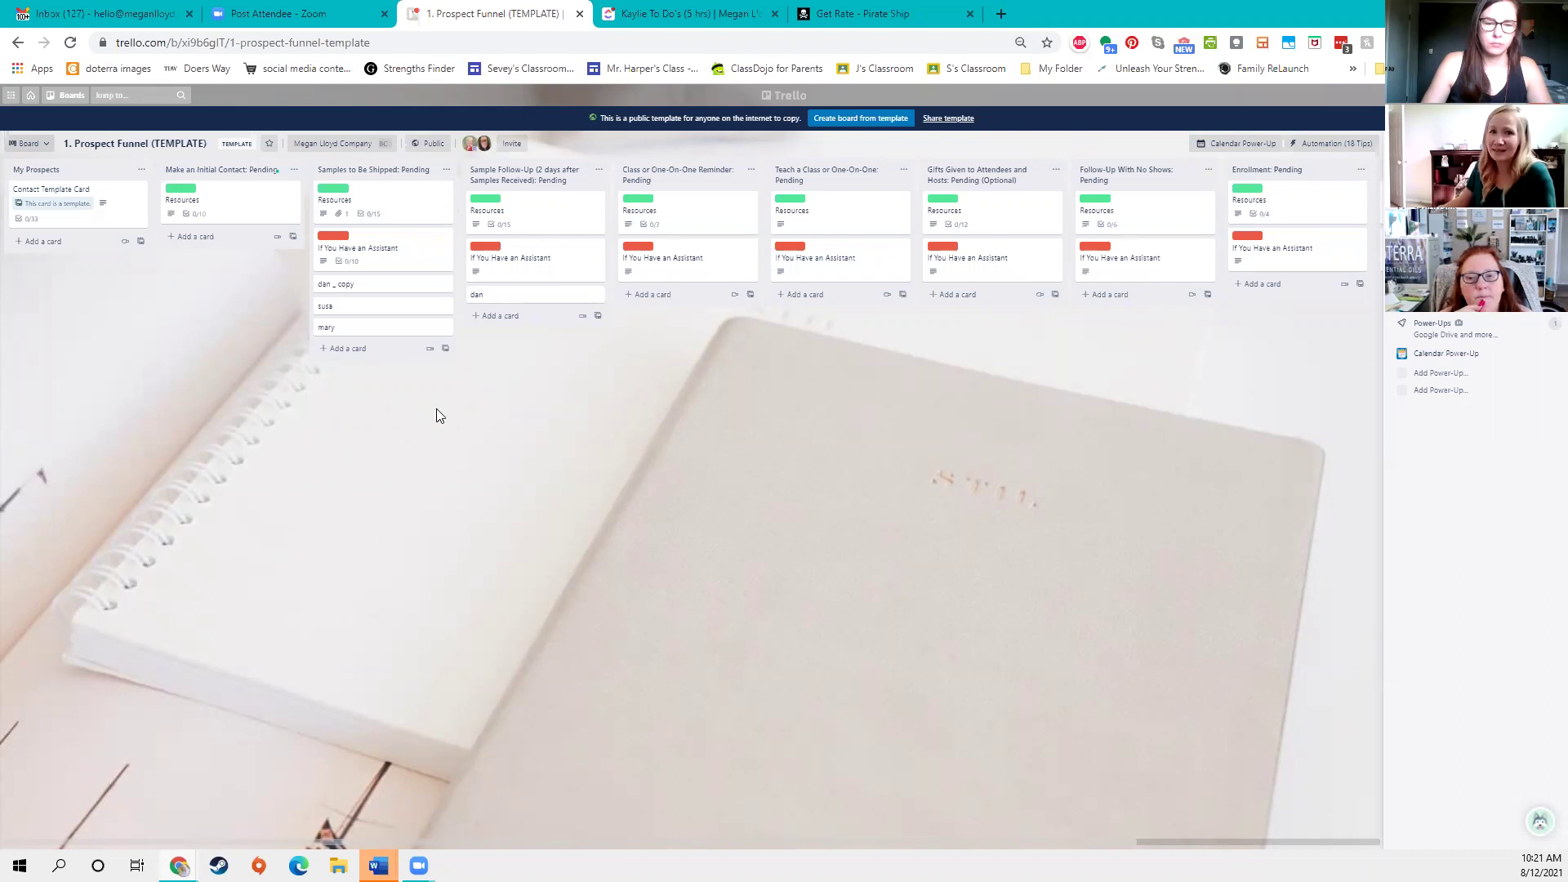
- Move the last prospect card in Samples to Be Shipped to Enrollment: Pending and on to the Move to Customer Funnel list
{"action": "left_click_drag", "start_coordinate": [349, 327], "coordinate": [1217, 330]}
{"action": "left_click_drag", "start_coordinate": [974, 401], "coordinate": [677, 420]}
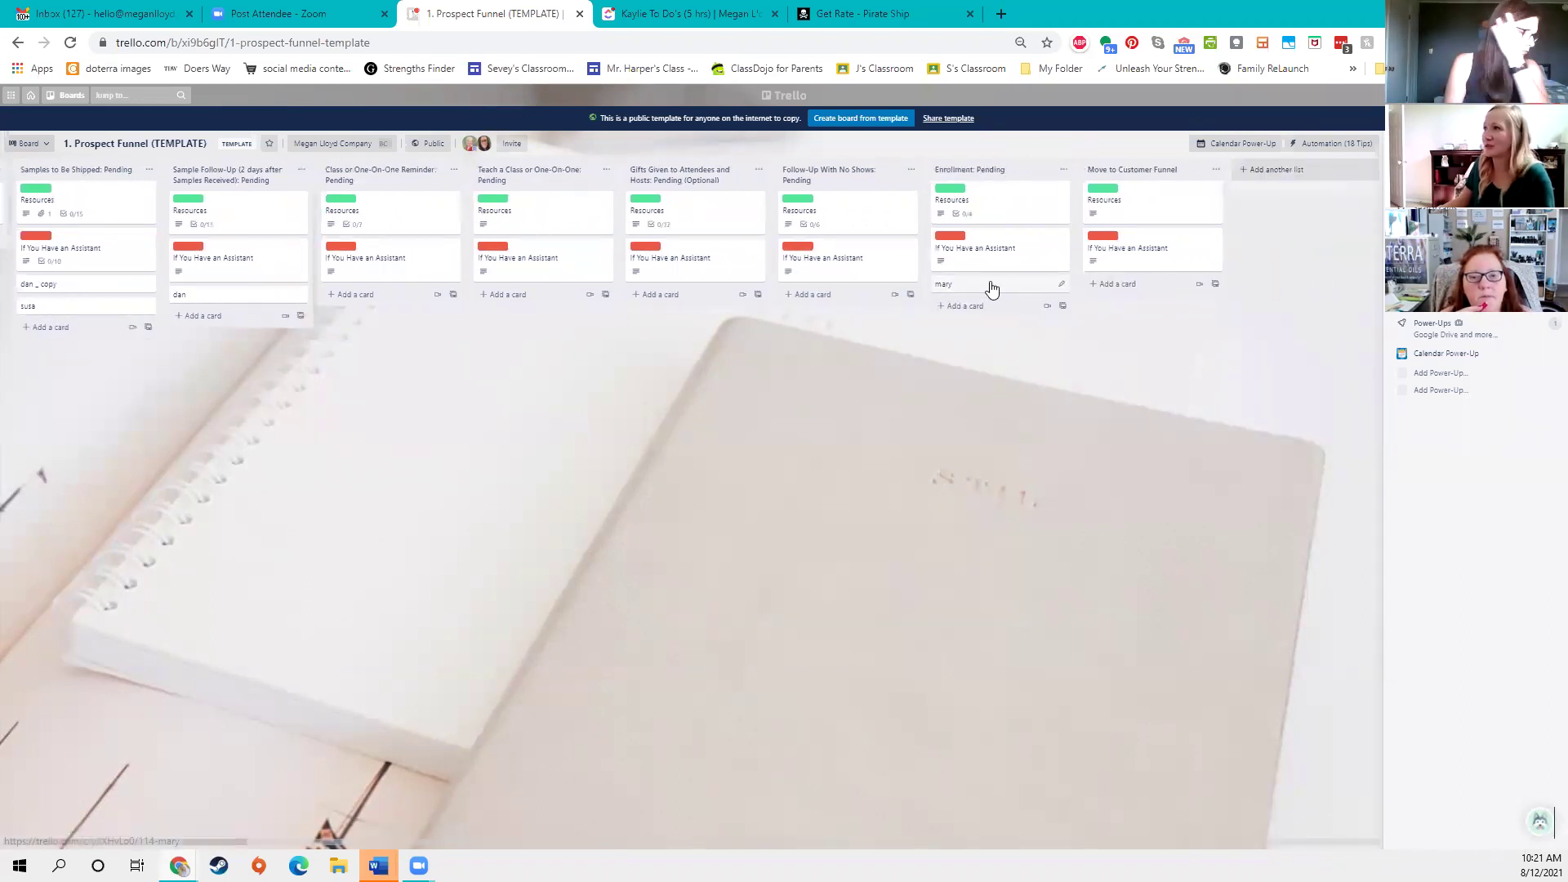
{"action": "left_click_drag", "start_coordinate": [1026, 291], "coordinate": [1197, 296]}
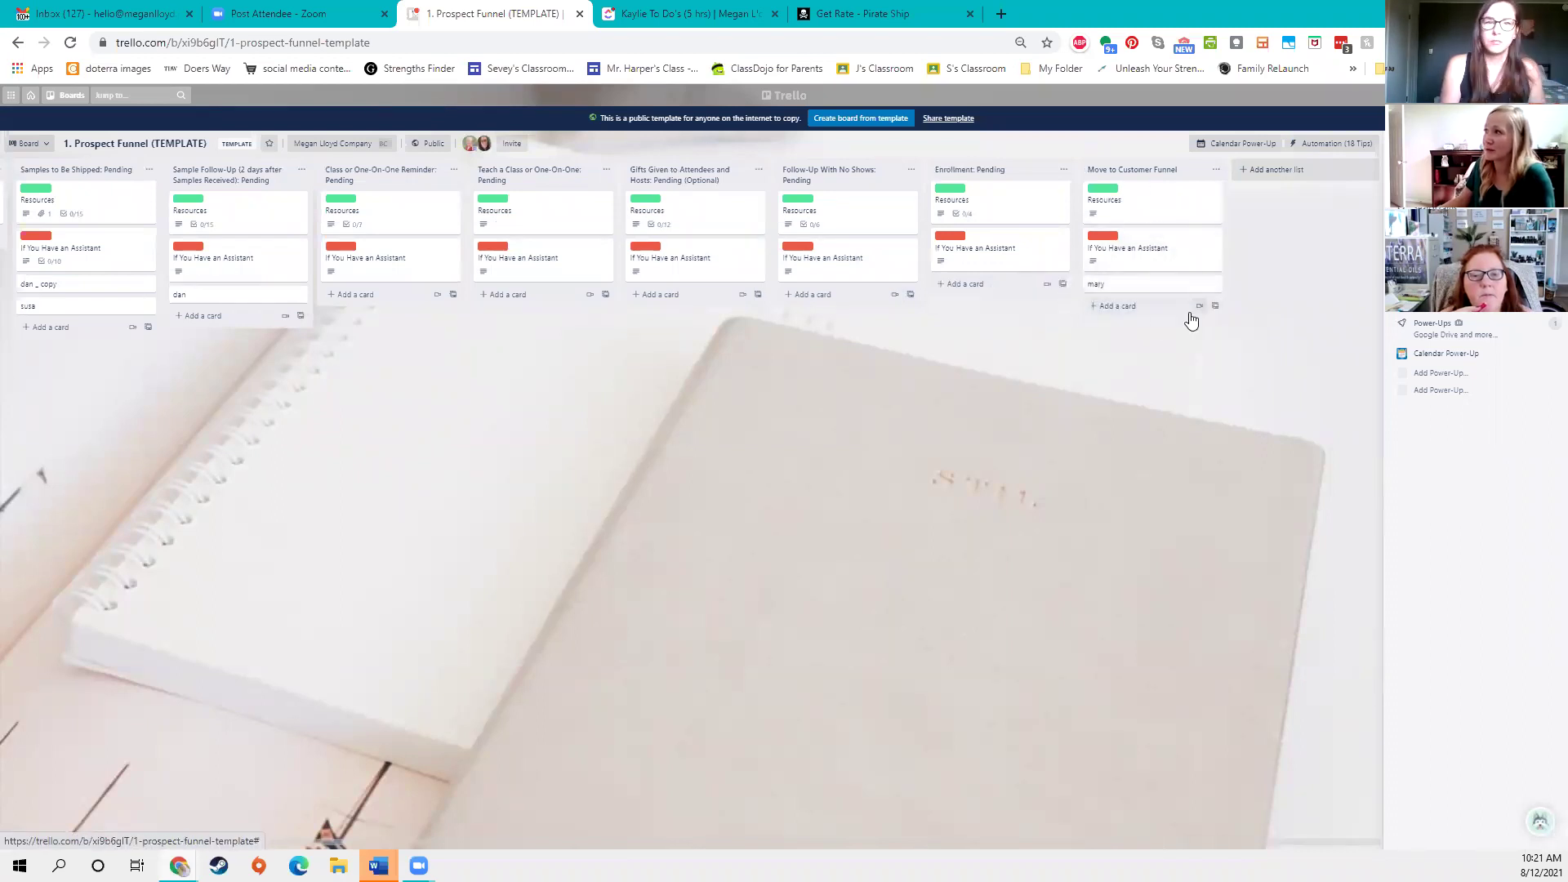
- Move the card in the Move to Customer Funnel list to the My Customers list on the 1. Customer Funnel (TEMPLATE) board
{"action": "left_click", "coordinate": [1215, 286]}
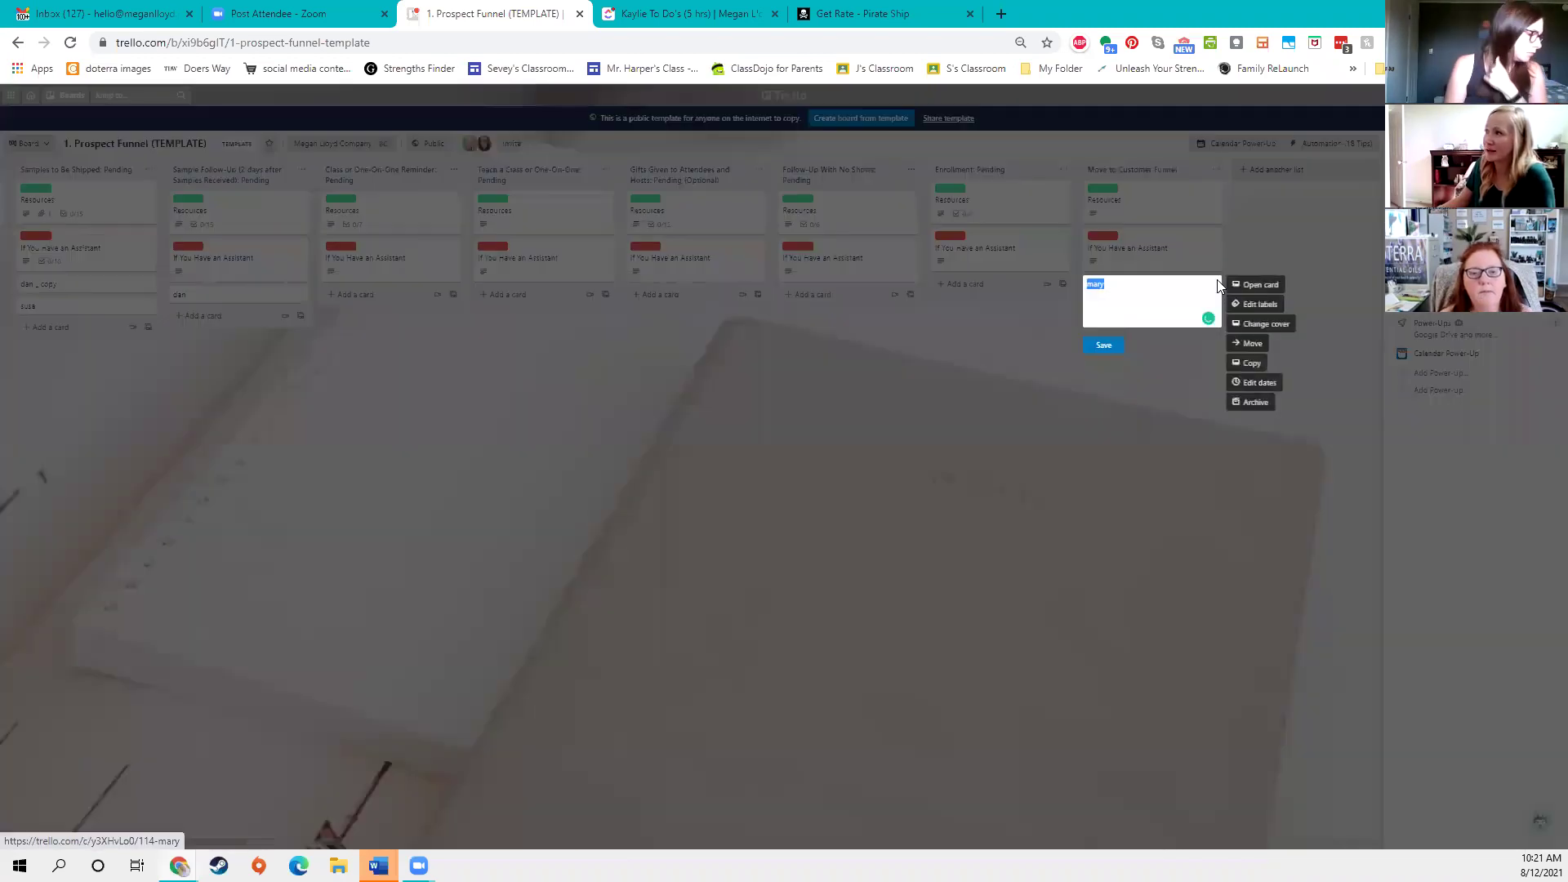
{"action": "left_click", "coordinate": [1251, 344]}
{"action": "left_click", "coordinate": [1275, 420]}
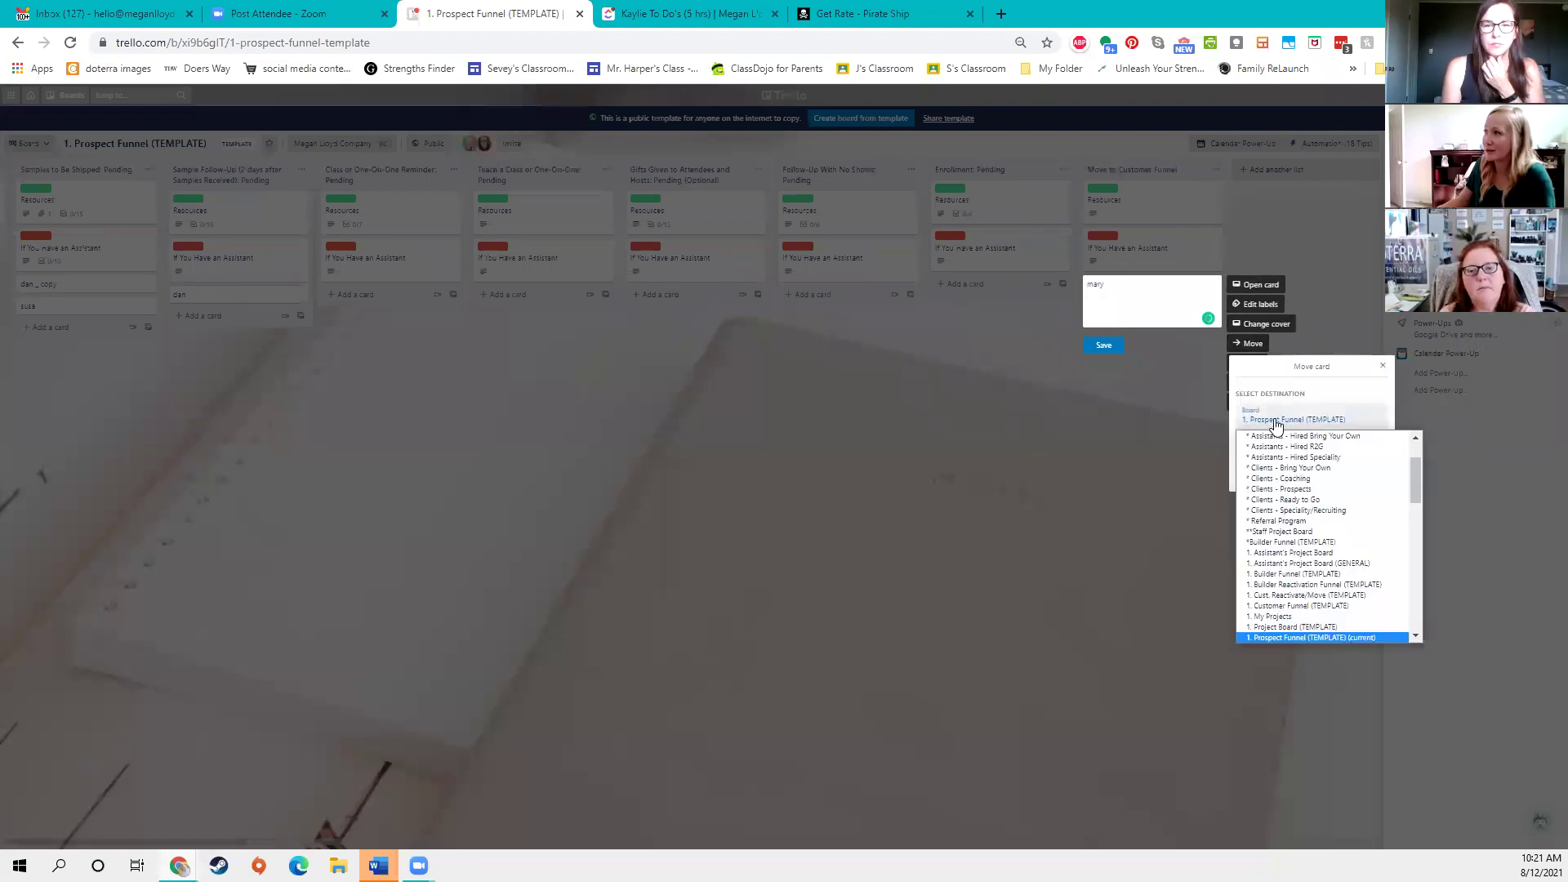
{"action": "scroll", "coordinate": [1340, 539], "scroll_direction": "down", "scroll_amount": 5}
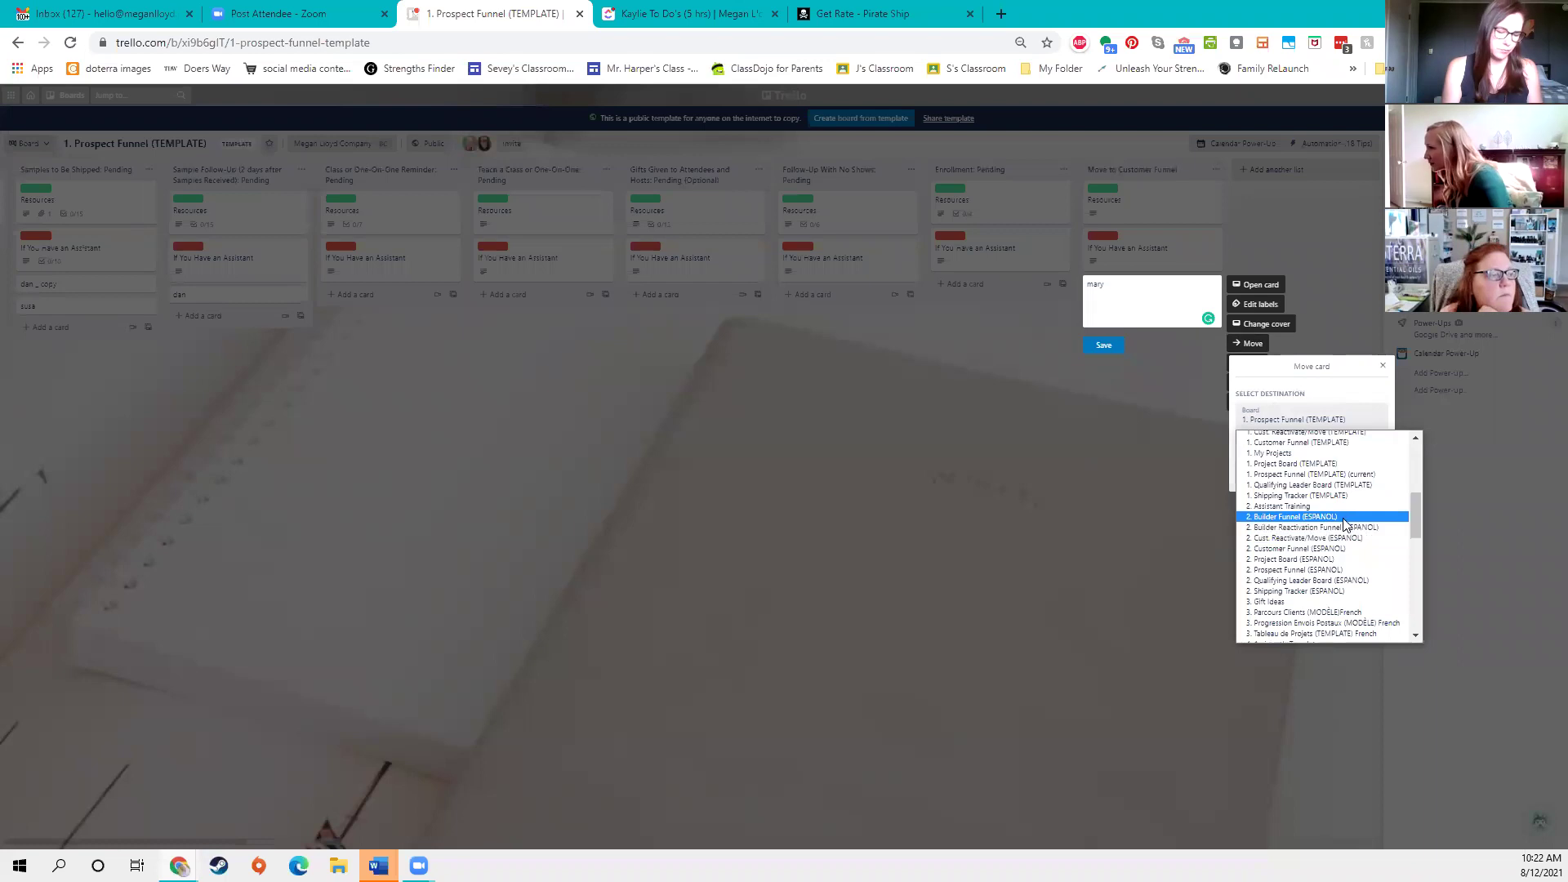
{"action": "scroll", "coordinate": [1340, 548], "scroll_direction": "up", "scroll_amount": 3}
{"action": "scroll", "coordinate": [1346, 559], "scroll_direction": "down", "scroll_amount": 3}
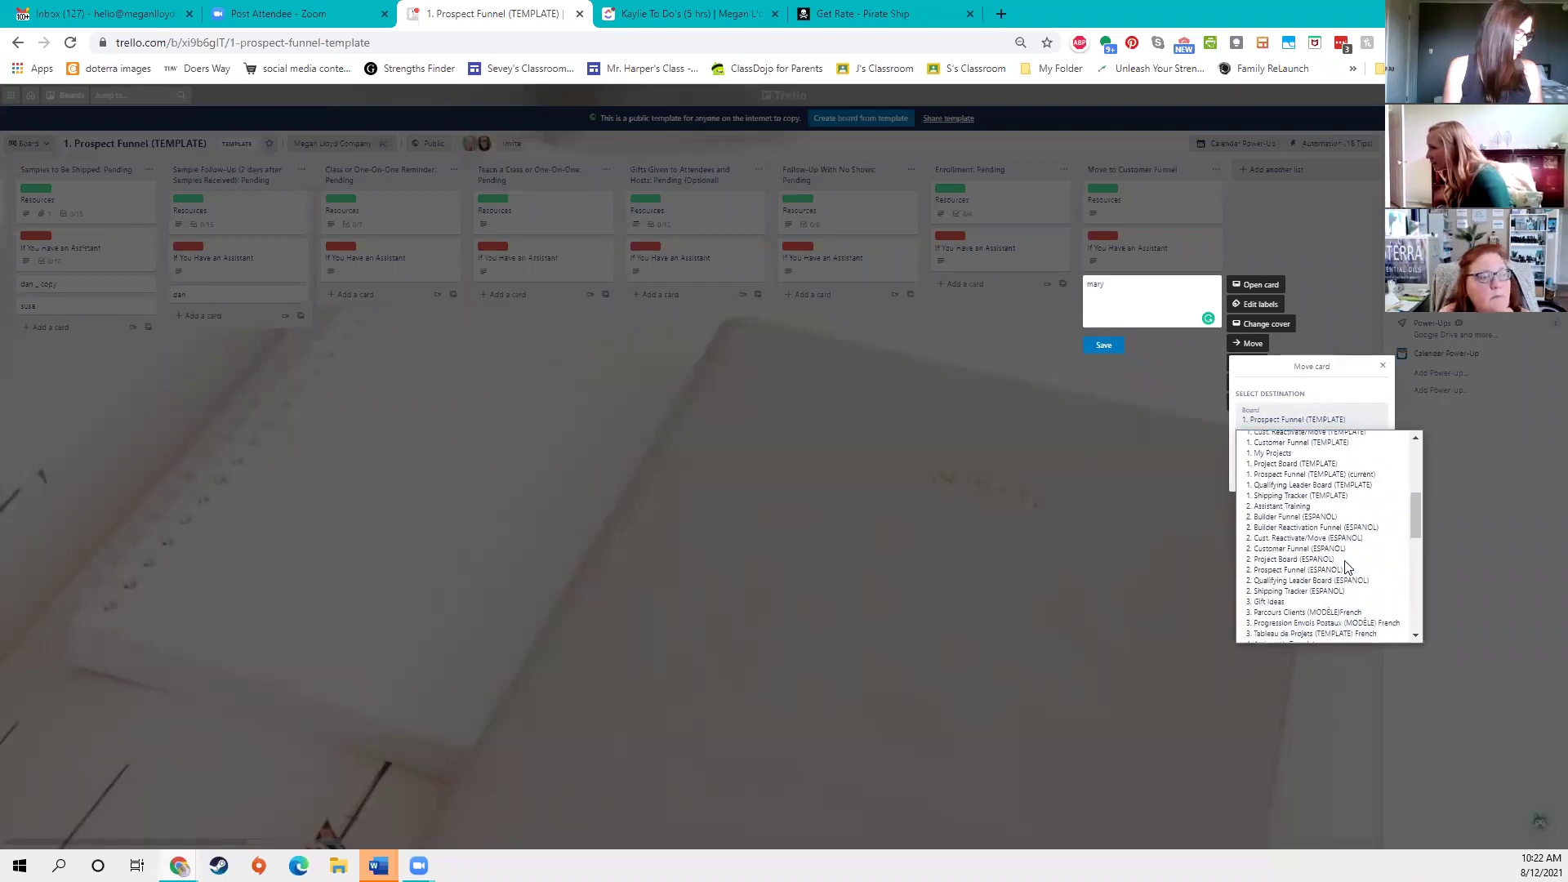
{"action": "left_click", "coordinate": [1330, 446]}
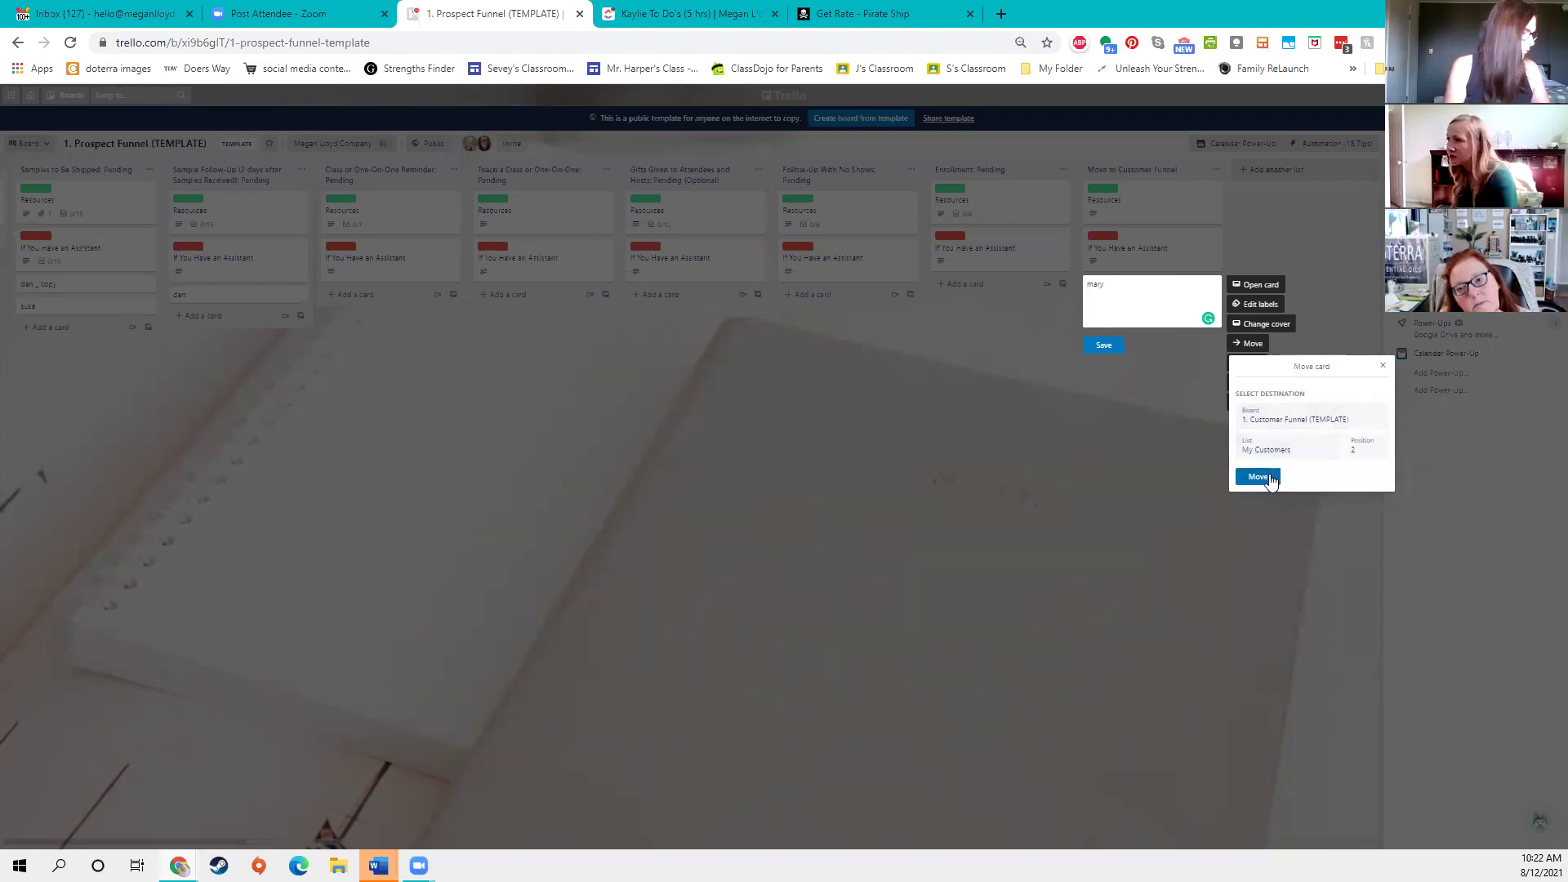
{"action": "left_click", "coordinate": [1259, 477]}
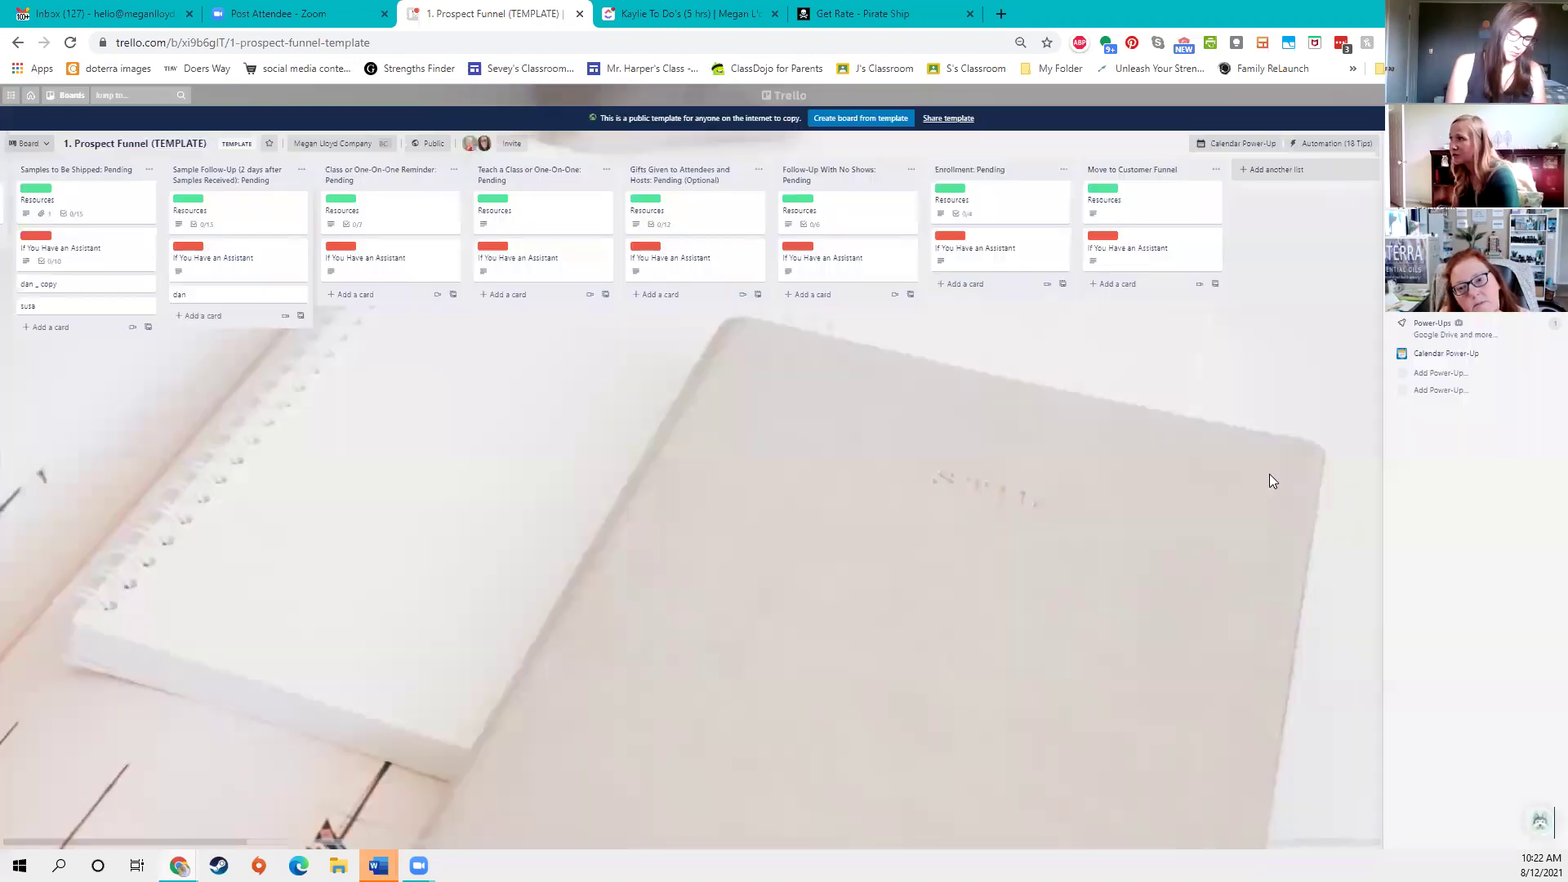
- Open the 1. Customer Funnel (TEMPLATE) board from the boards overview to check the moved card
{"action": "left_click", "coordinate": [29, 99]}
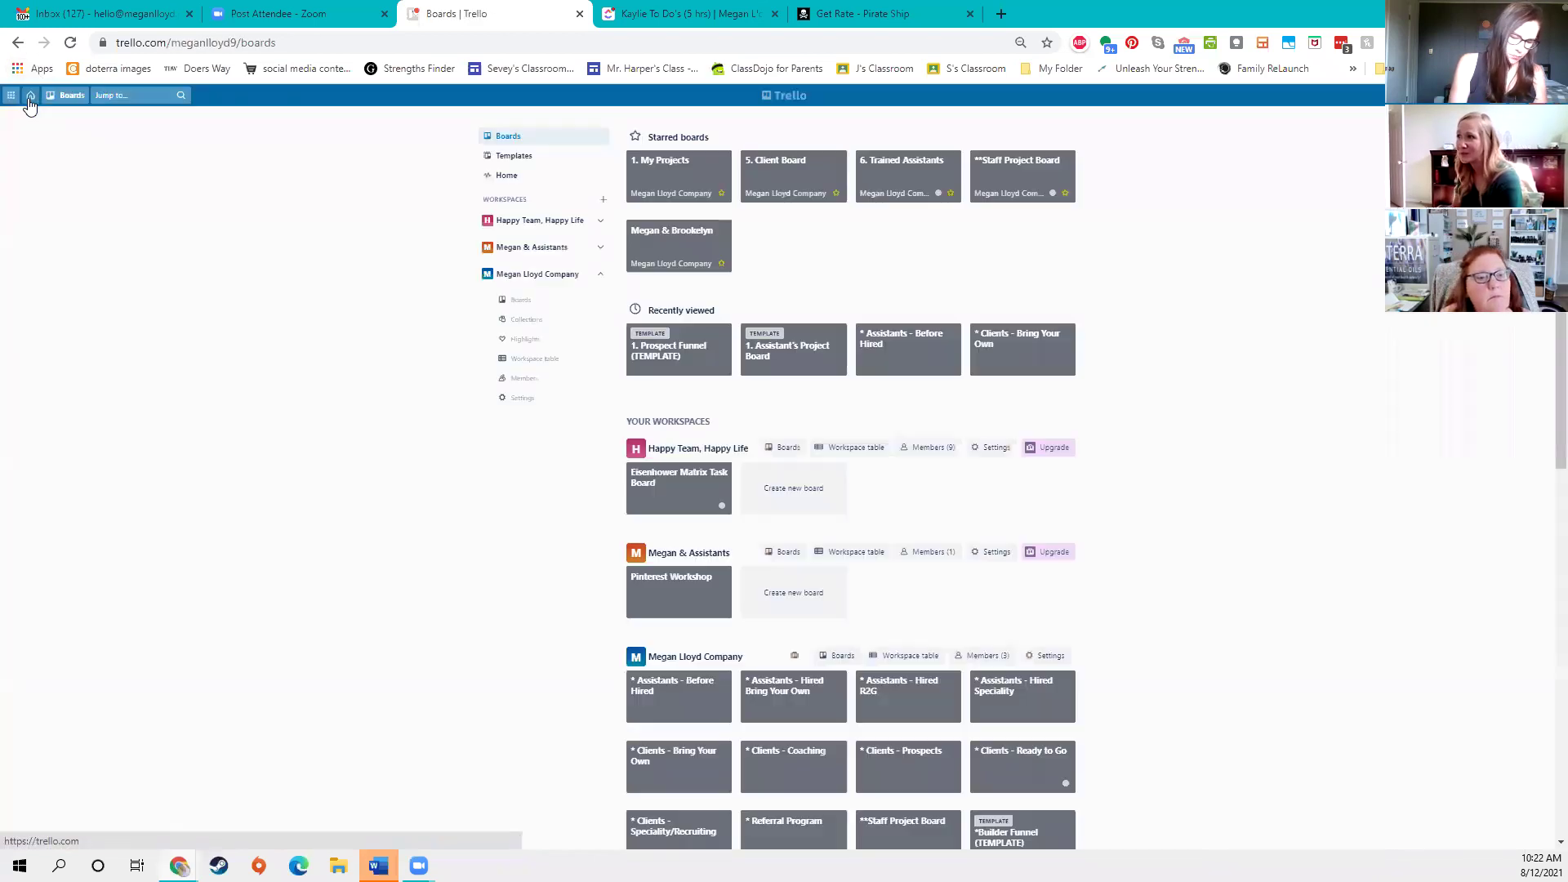
{"action": "scroll", "coordinate": [794, 464], "scroll_direction": "down", "scroll_amount": 4}
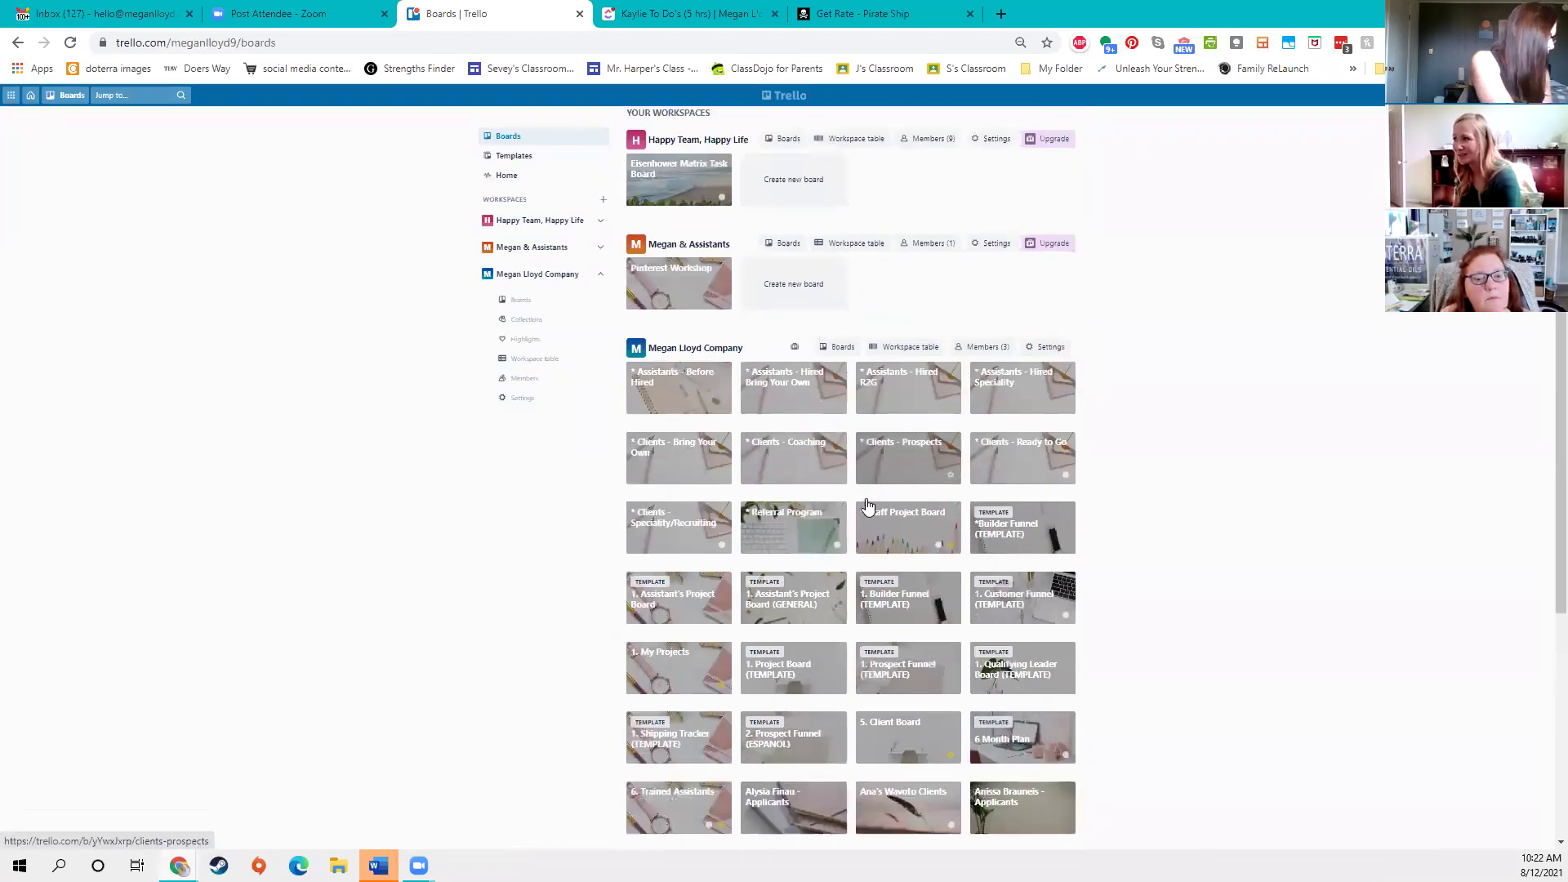
{"action": "scroll", "coordinate": [884, 494], "scroll_direction": "down", "scroll_amount": 1}
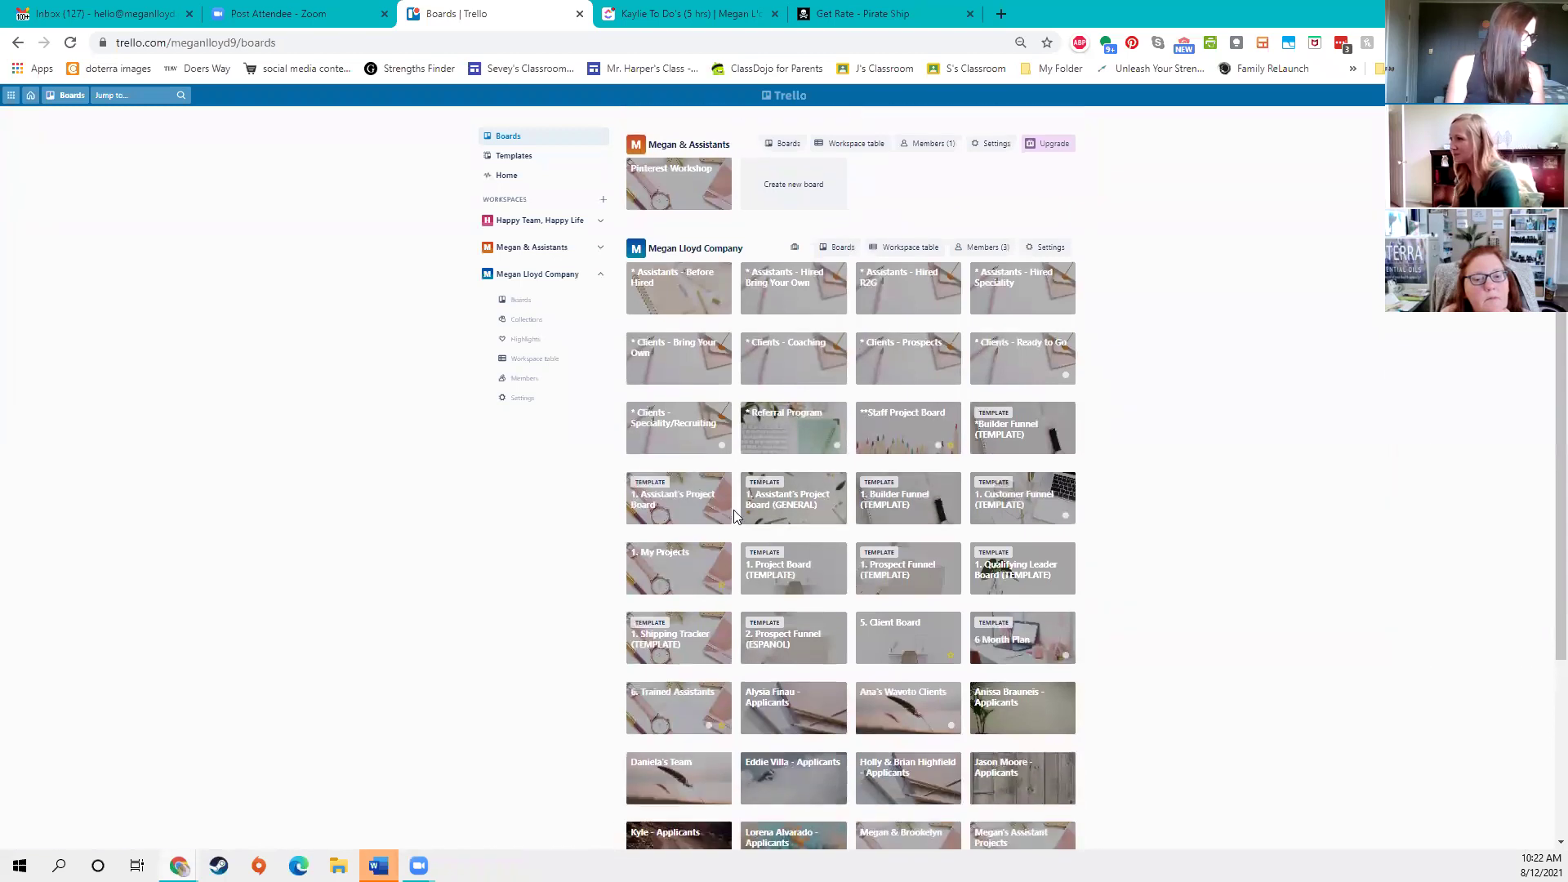
{"action": "left_click", "coordinate": [1013, 504]}
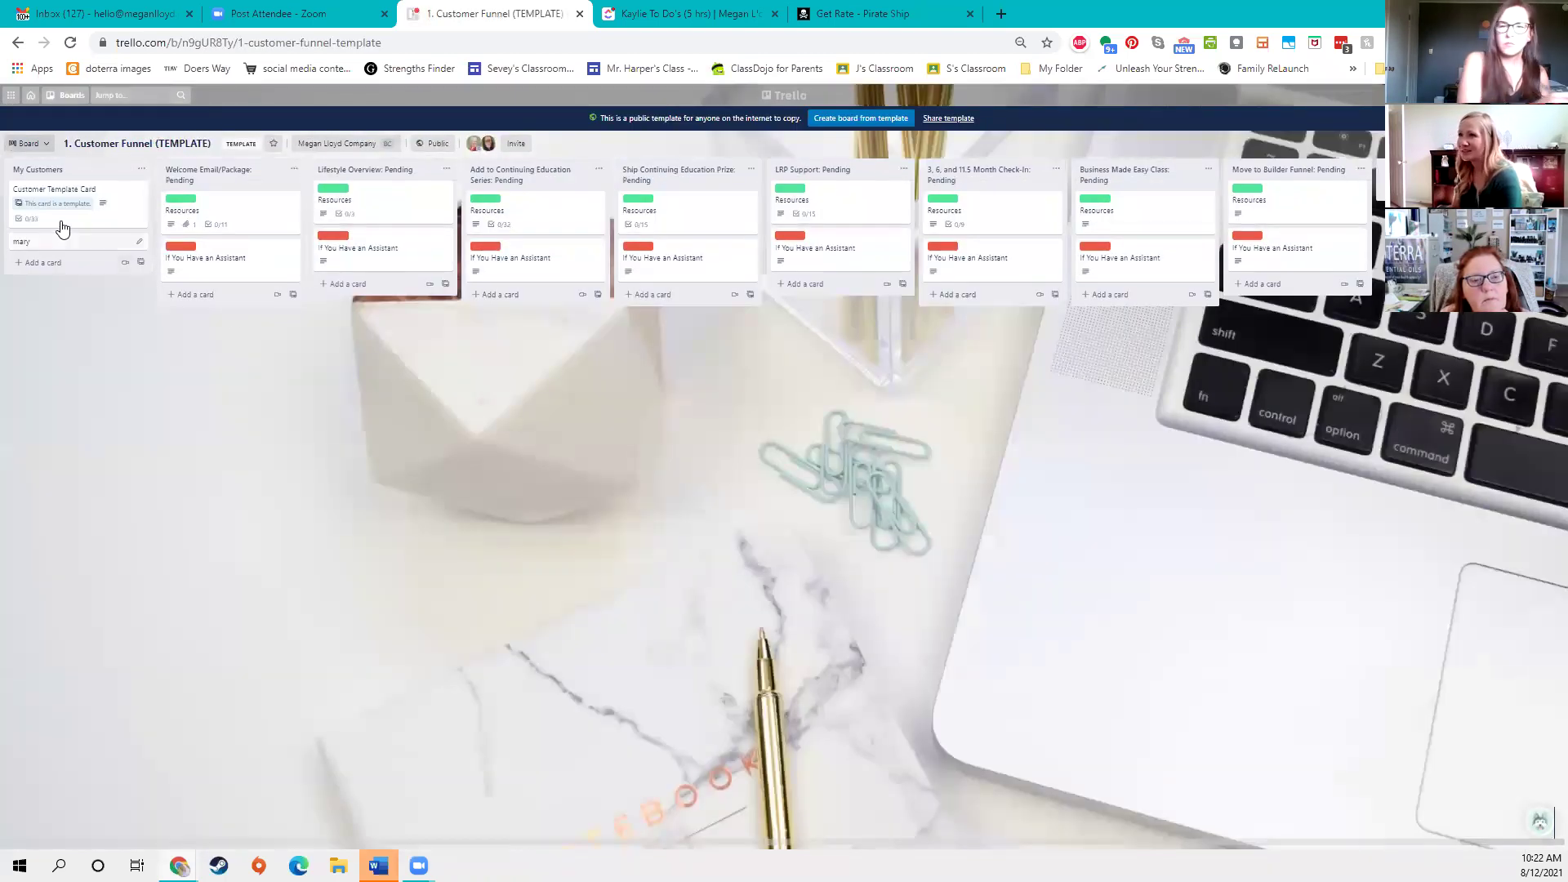
- Move the customer's card across the pending lists and return it to My Customers
{"action": "left_click_drag", "start_coordinate": [58, 245], "coordinate": [1111, 314]}
{"action": "left_click_drag", "start_coordinate": [433, 361], "coordinate": [71, 238]}
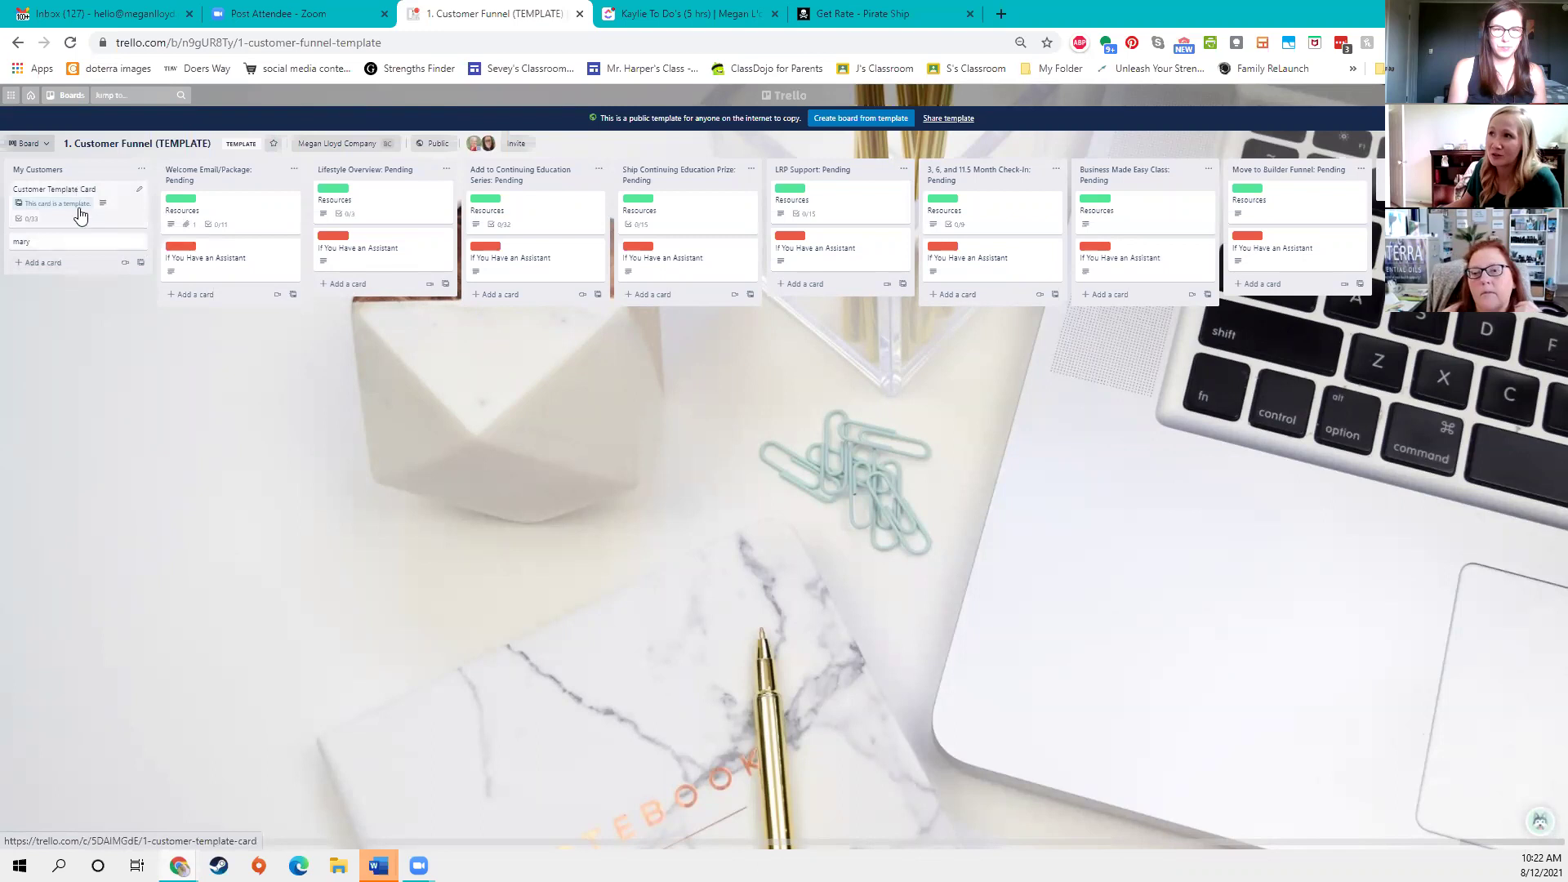
{"action": "left_click", "coordinate": [140, 195]}
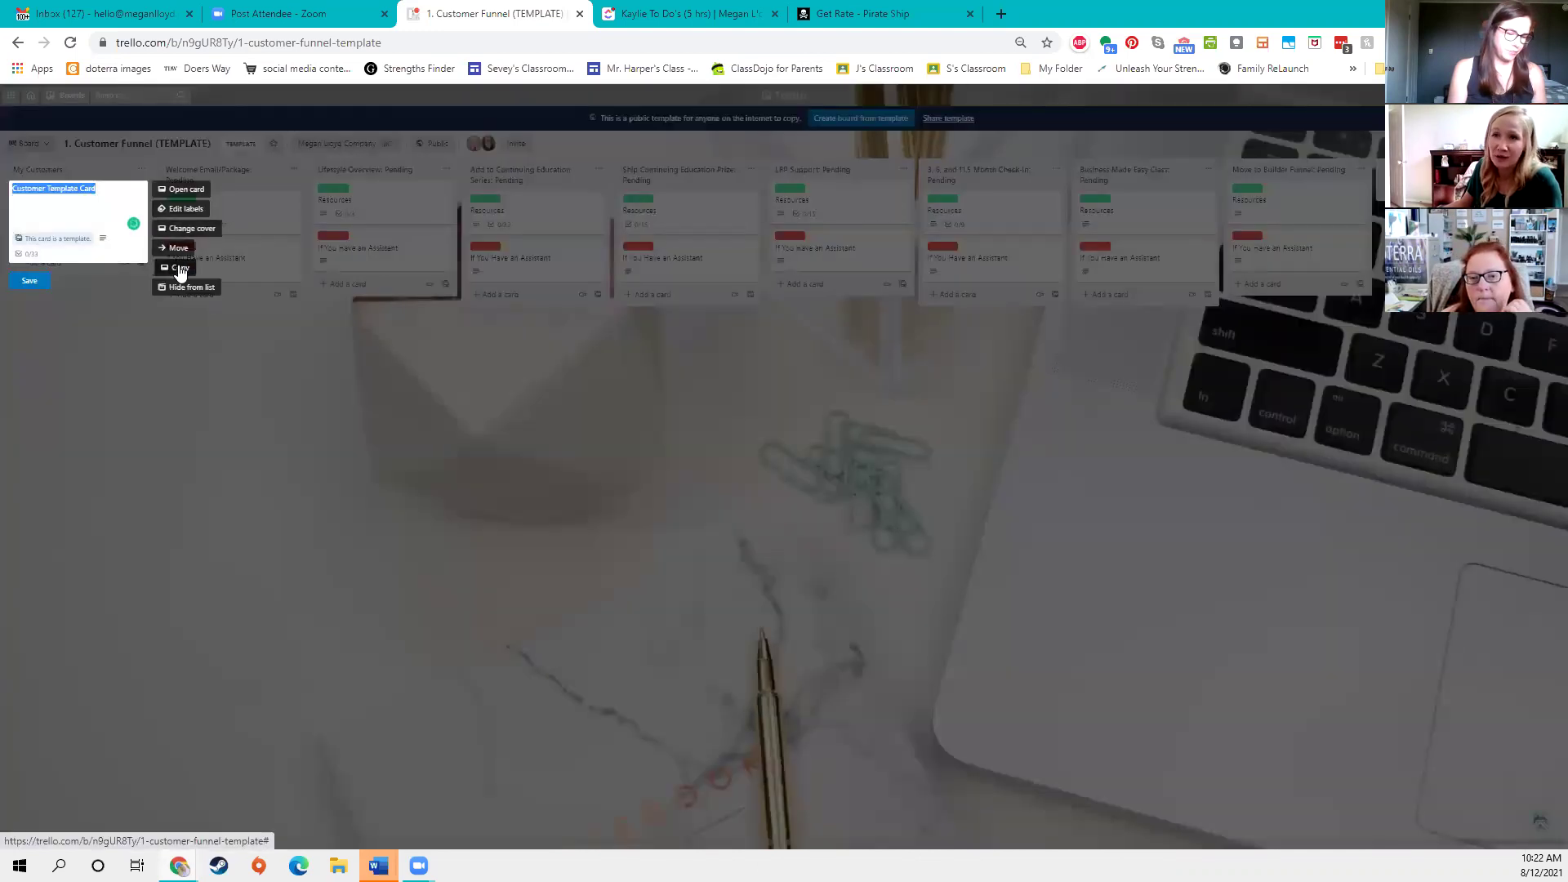
{"action": "left_click", "coordinate": [101, 476]}
- Add a blank card titled with a customer's first name to My Customers, and check its details
{"action": "left_click", "coordinate": [42, 263]}
{"action": "type", "text": "mary"}
{"action": "key", "text": "Return"}
{"action": "type", "text": "dan"}
{"action": "key", "text": "Return"}
{"action": "left_click", "coordinate": [40, 262]}
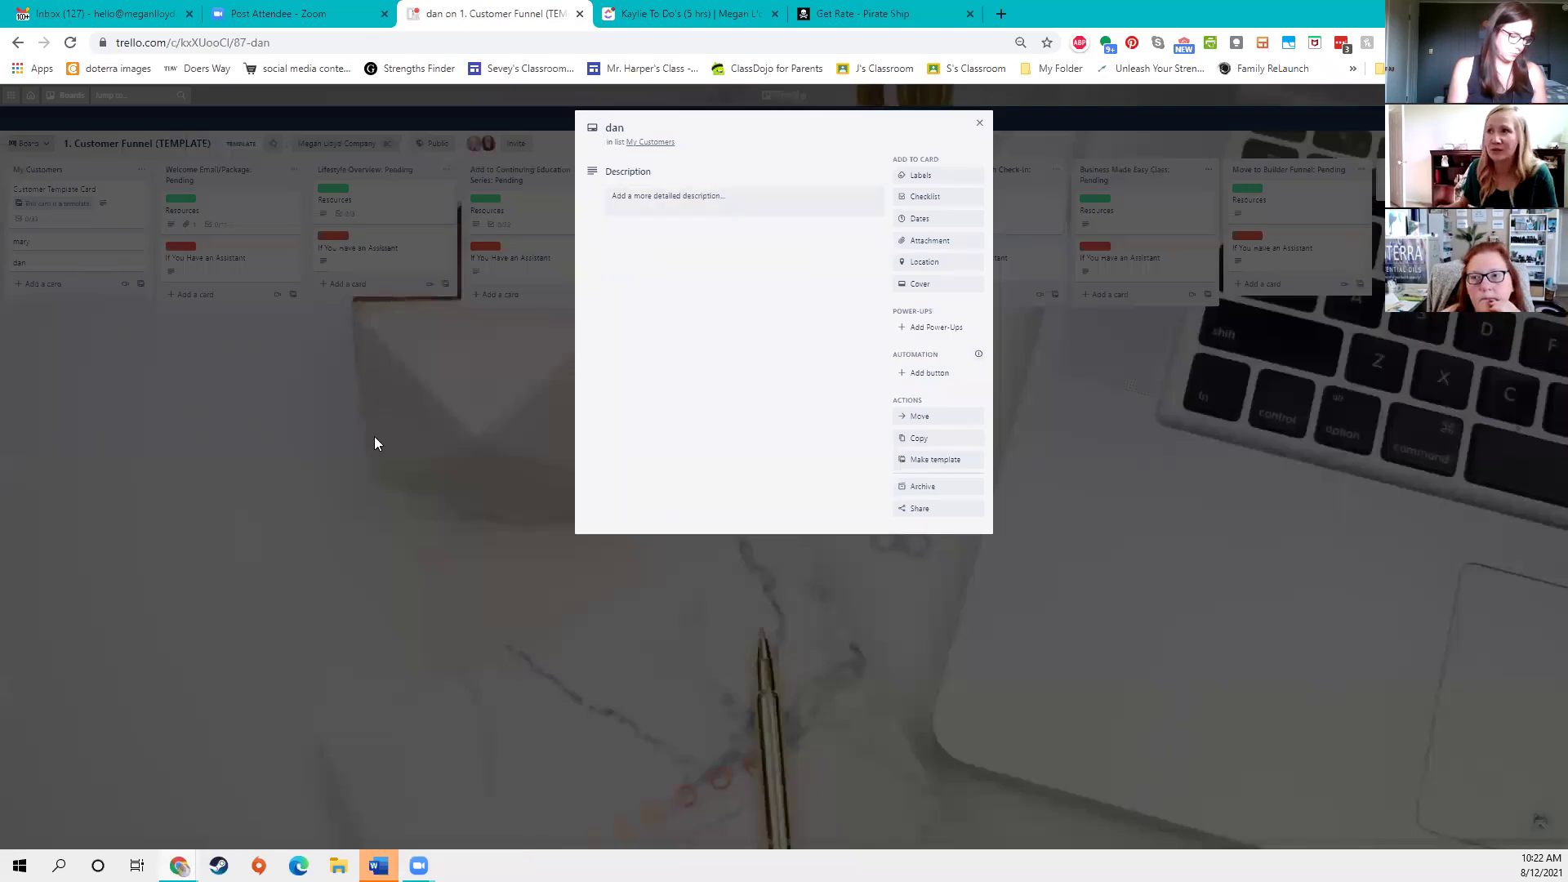
{"action": "left_click", "coordinate": [374, 444]}
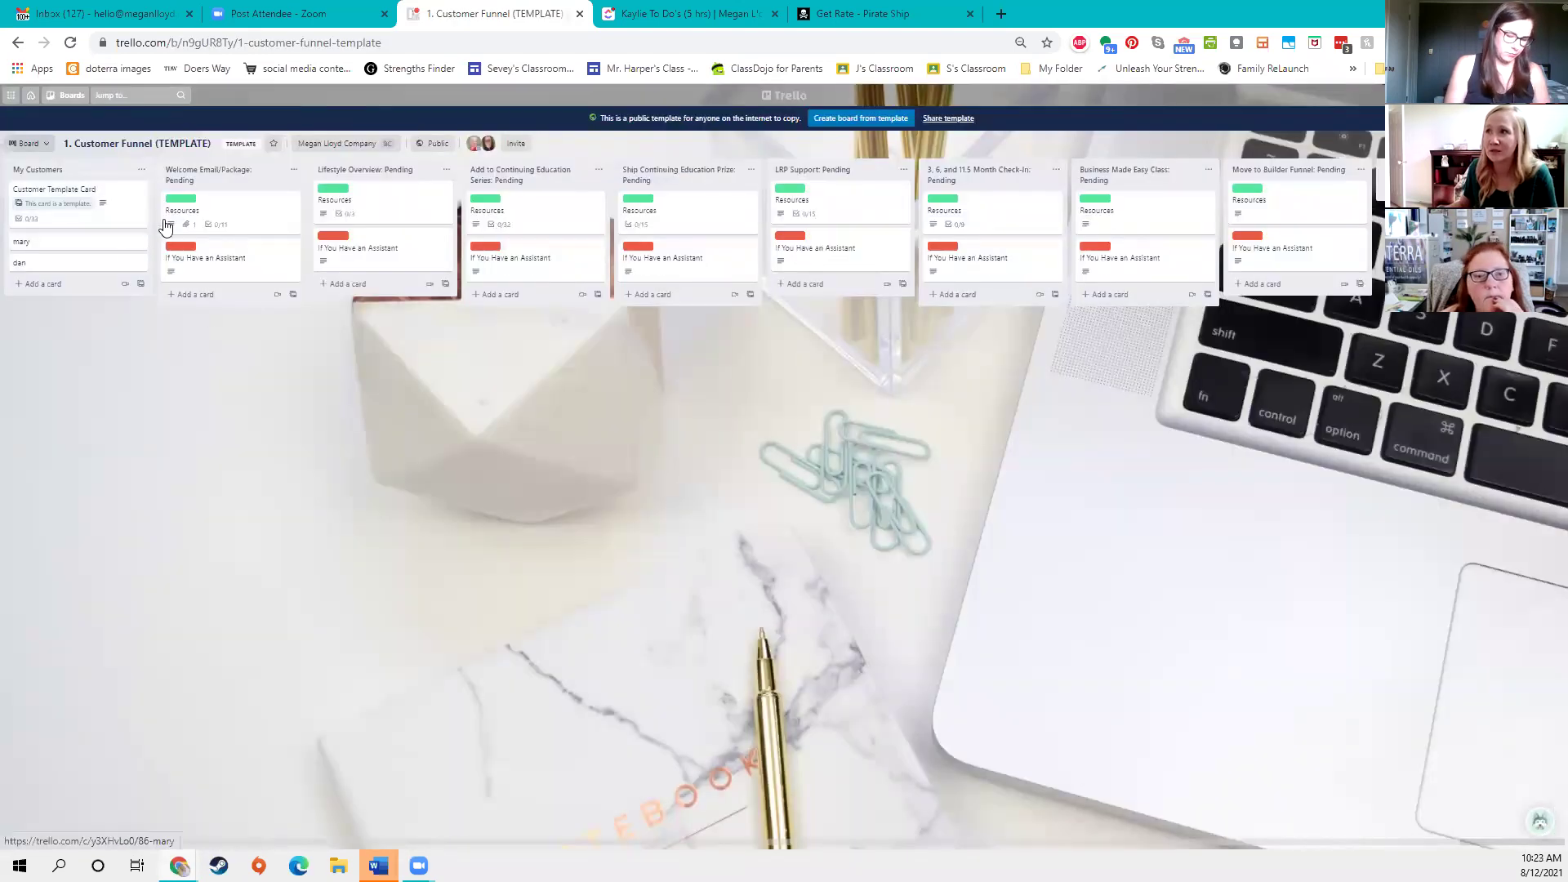
- Copy the Customer Template Card with its checklists into My Customers at position 1, titling it with a customer's first name
{"action": "left_click", "coordinate": [139, 193]}
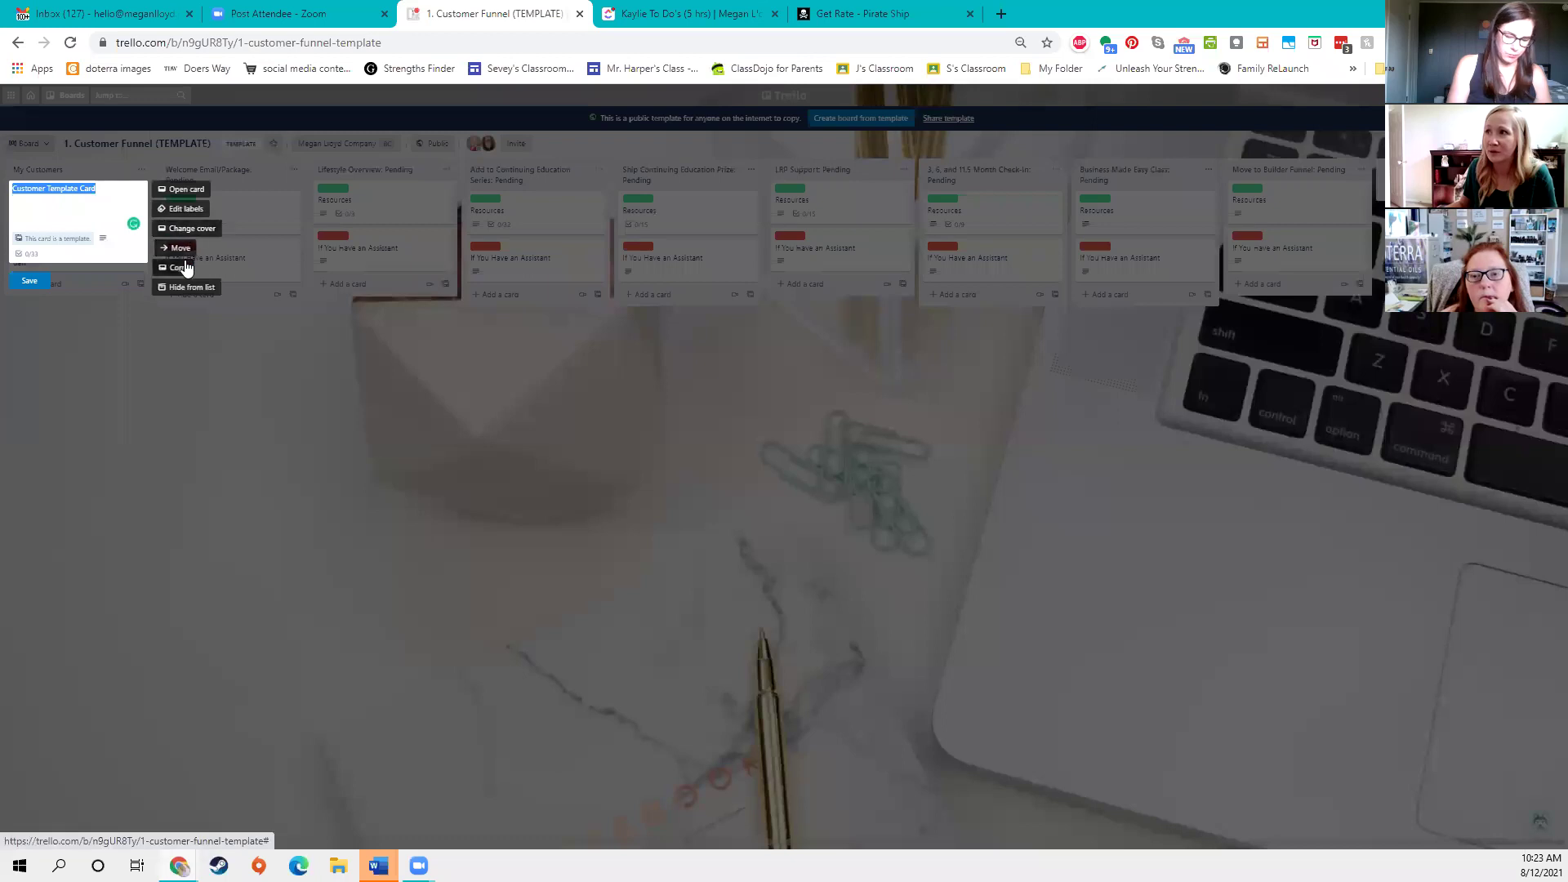
{"action": "left_click", "coordinate": [186, 267]}
{"action": "type", "text": "Susan"}
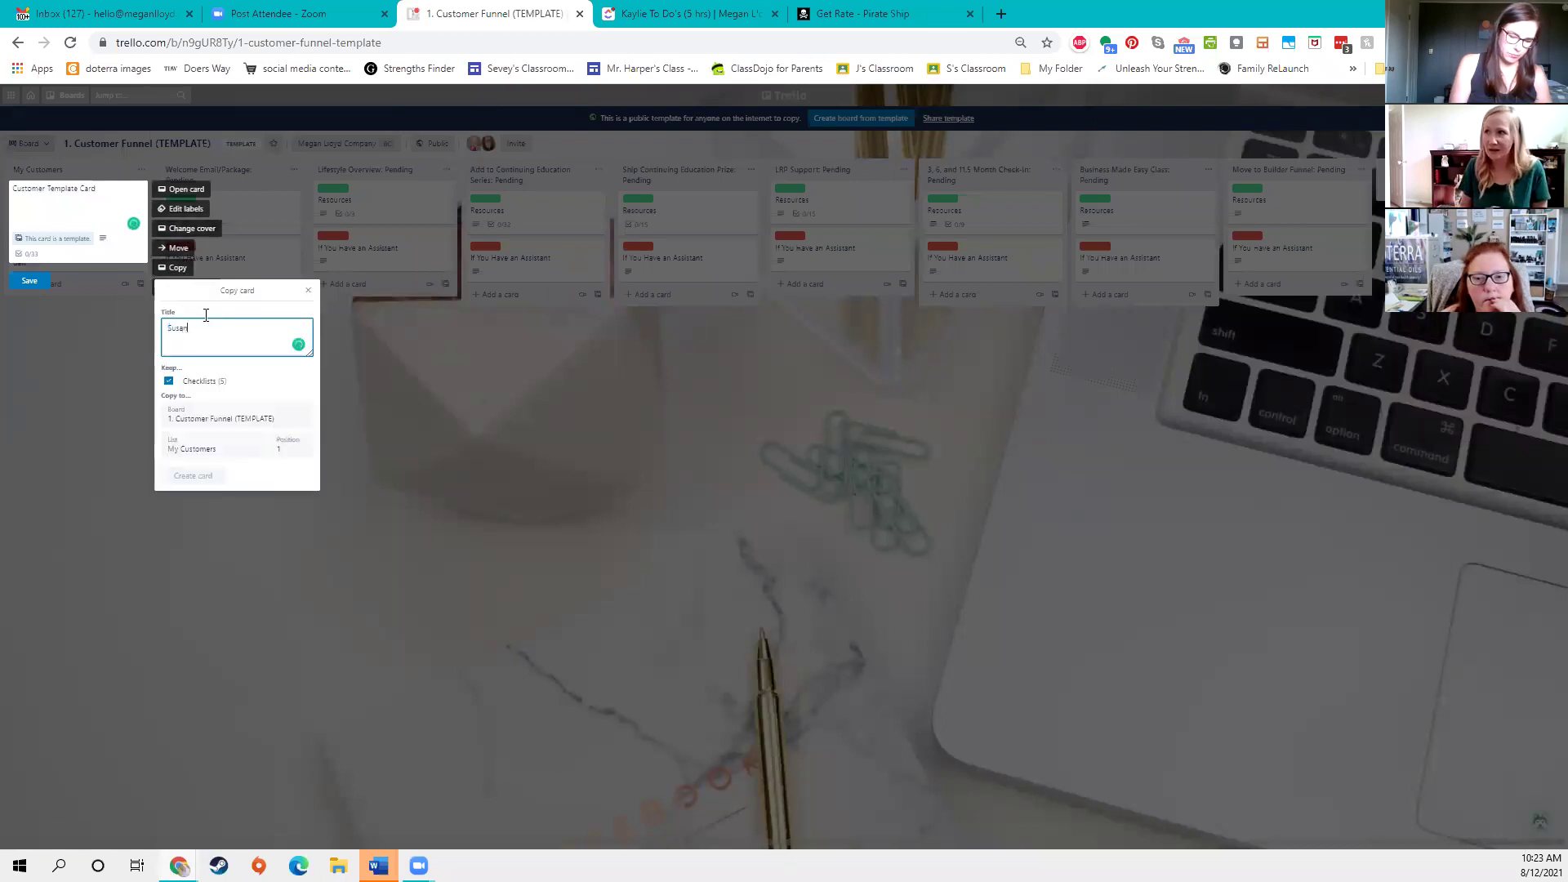
{"action": "key", "text": "Return"}
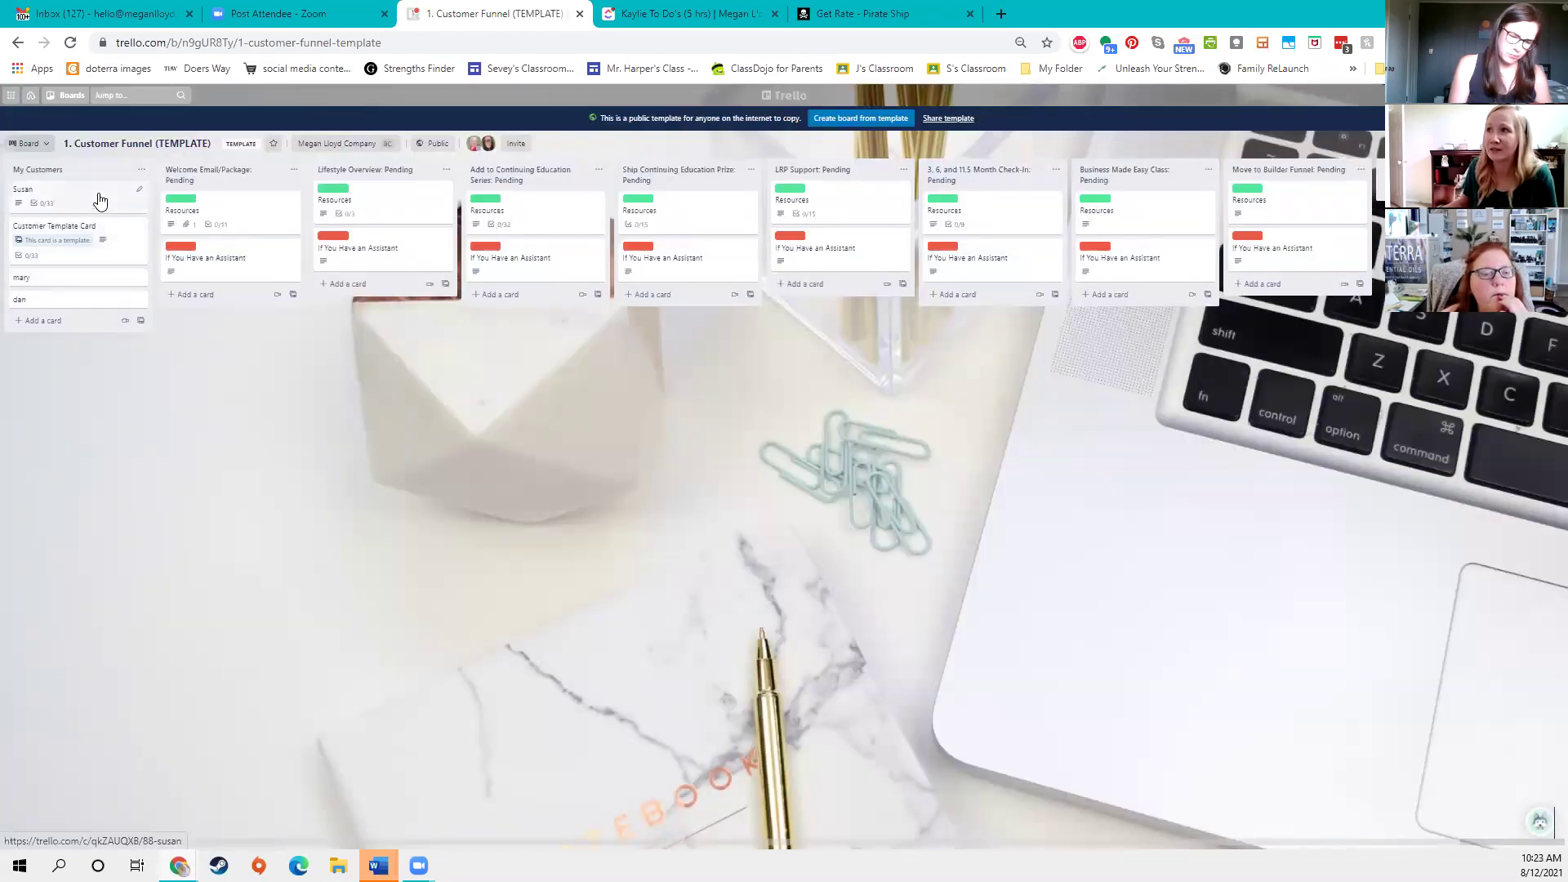
- Put the copied customer card at the end of My Customers, and examine its description fields and checklists
{"action": "left_click", "coordinate": [88, 293]}
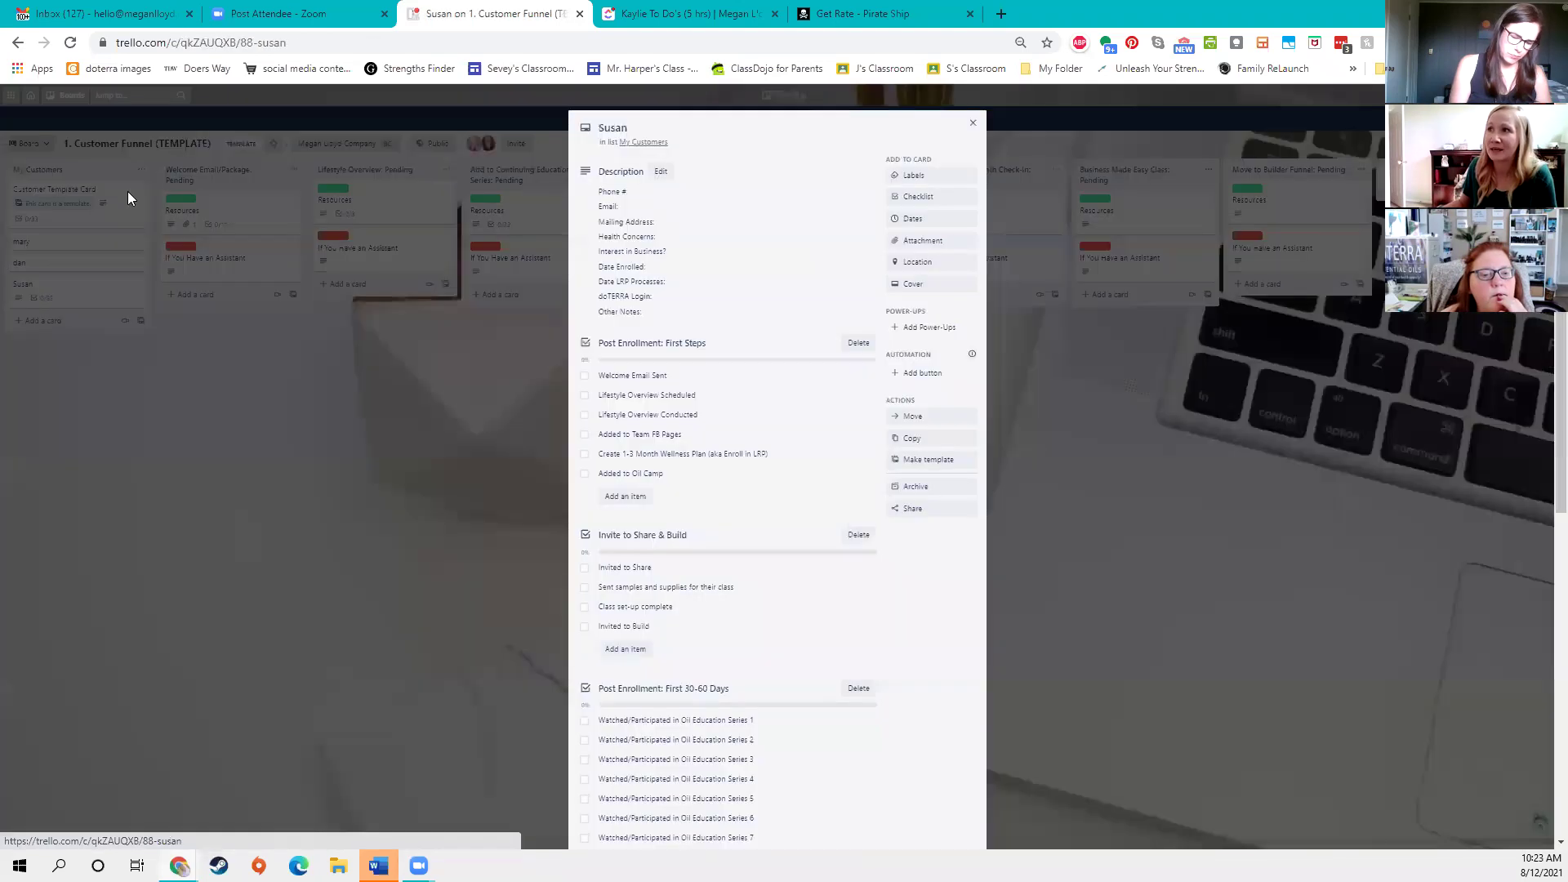
{"action": "scroll", "coordinate": [714, 468], "scroll_direction": "down", "scroll_amount": 7}
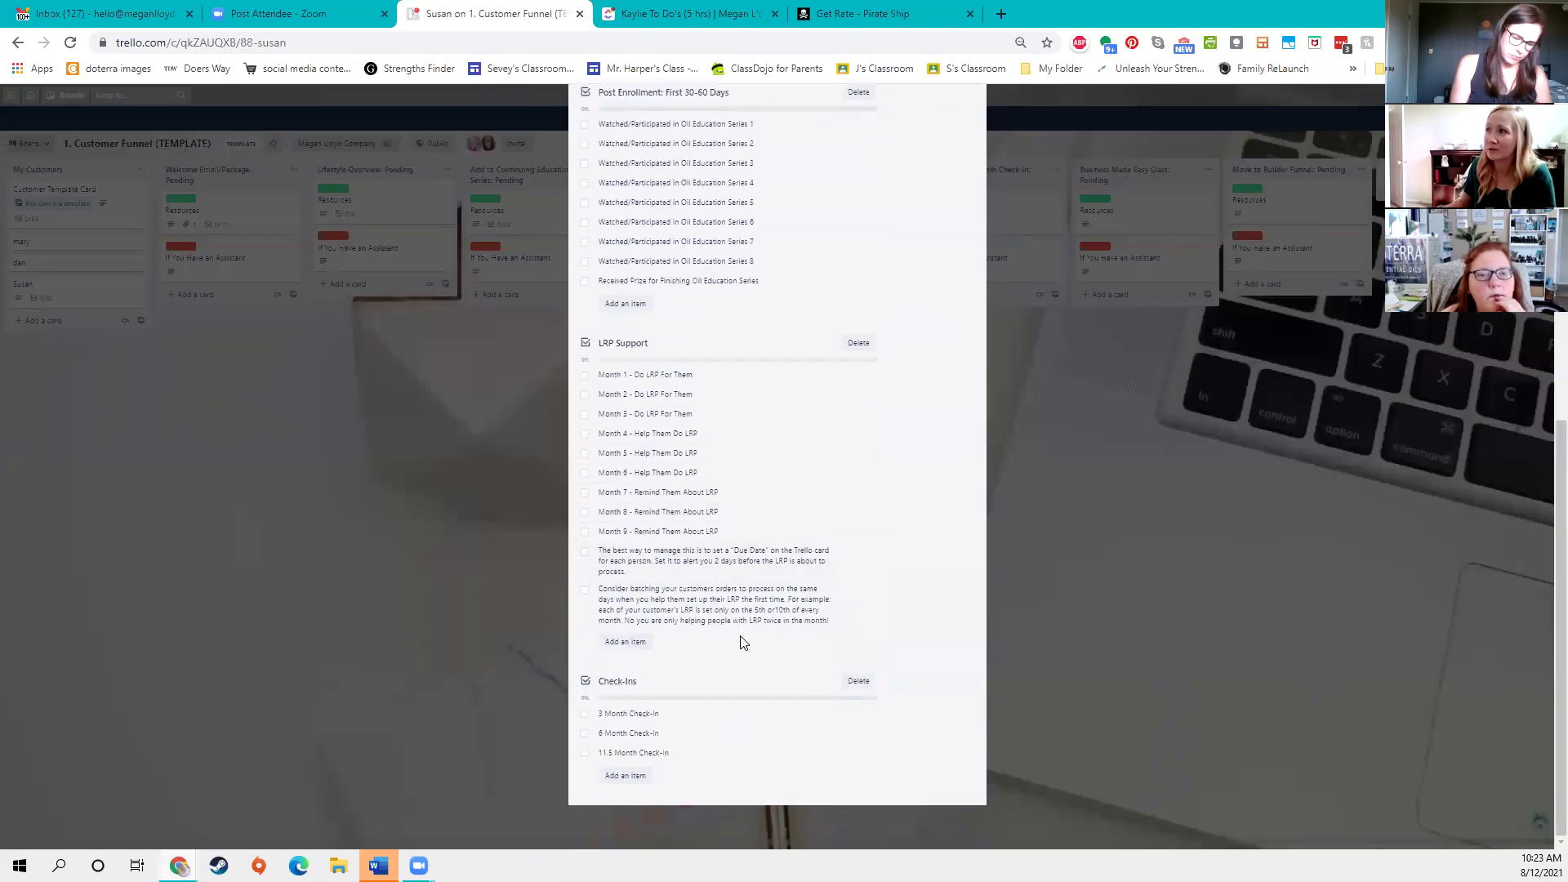
{"action": "scroll", "coordinate": [744, 643], "scroll_direction": "up", "scroll_amount": 8}
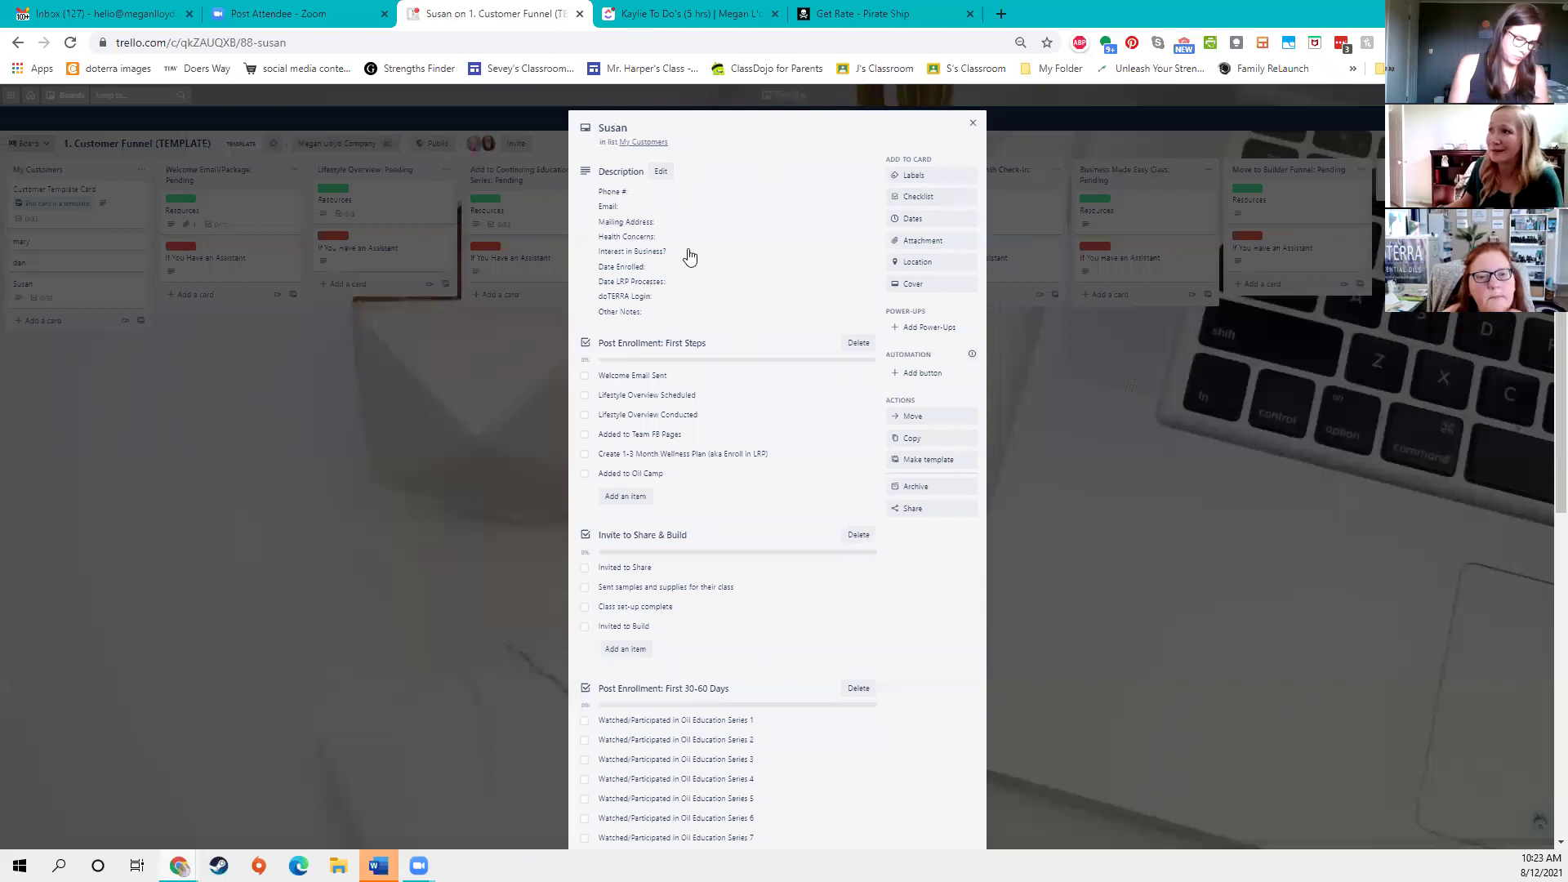
{"action": "scroll", "coordinate": [766, 340], "scroll_direction": "down", "scroll_amount": 4}
{"action": "scroll", "coordinate": [856, 416], "scroll_direction": "down", "scroll_amount": 2}
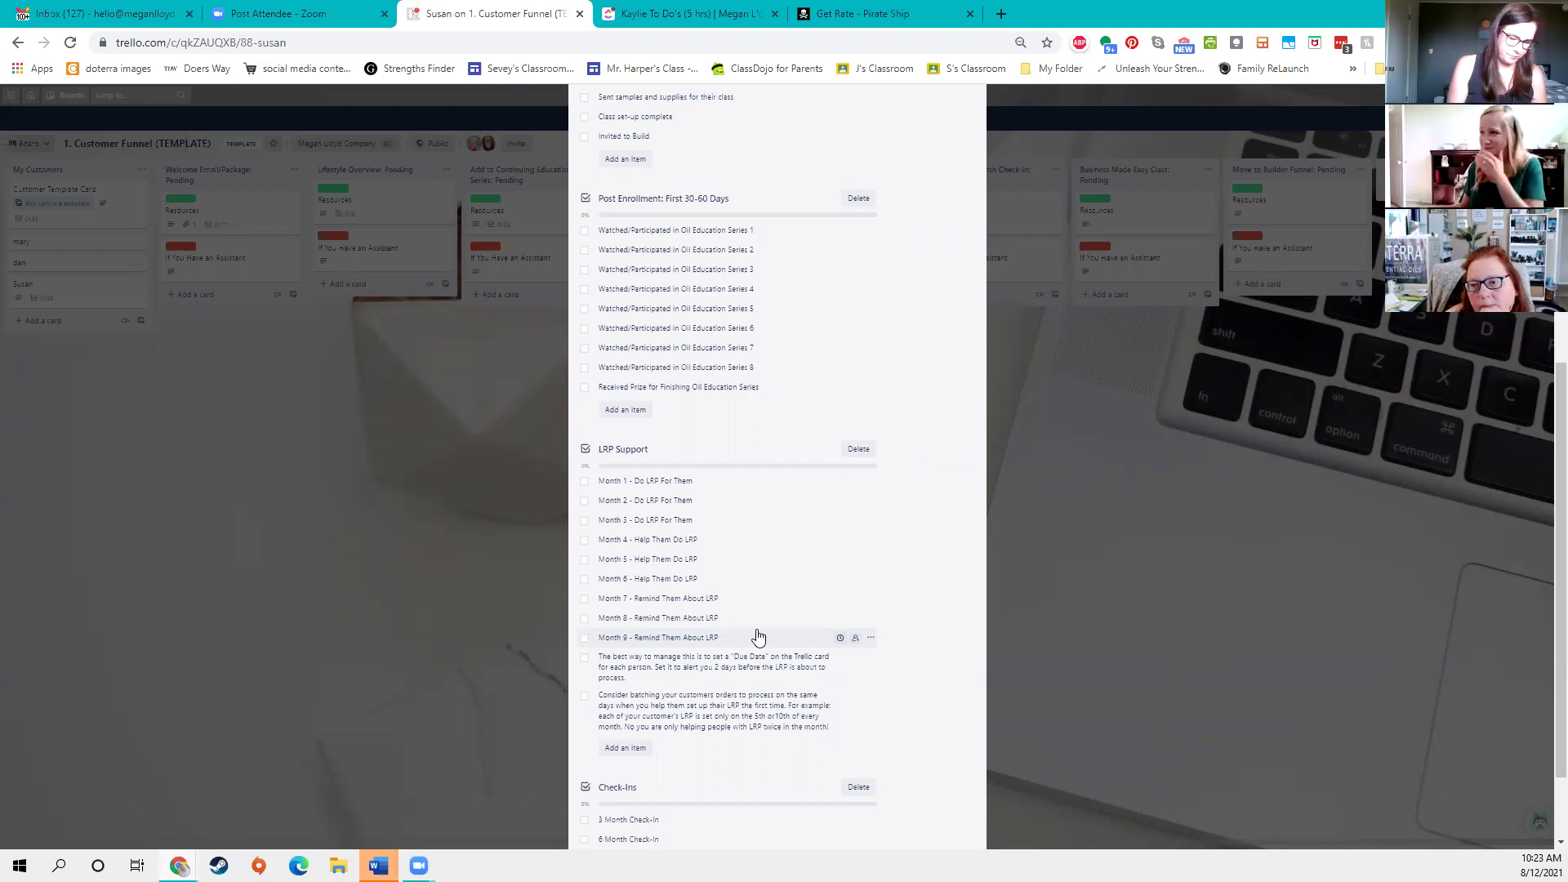
{"action": "scroll", "coordinate": [756, 637], "scroll_direction": "up", "scroll_amount": 6}
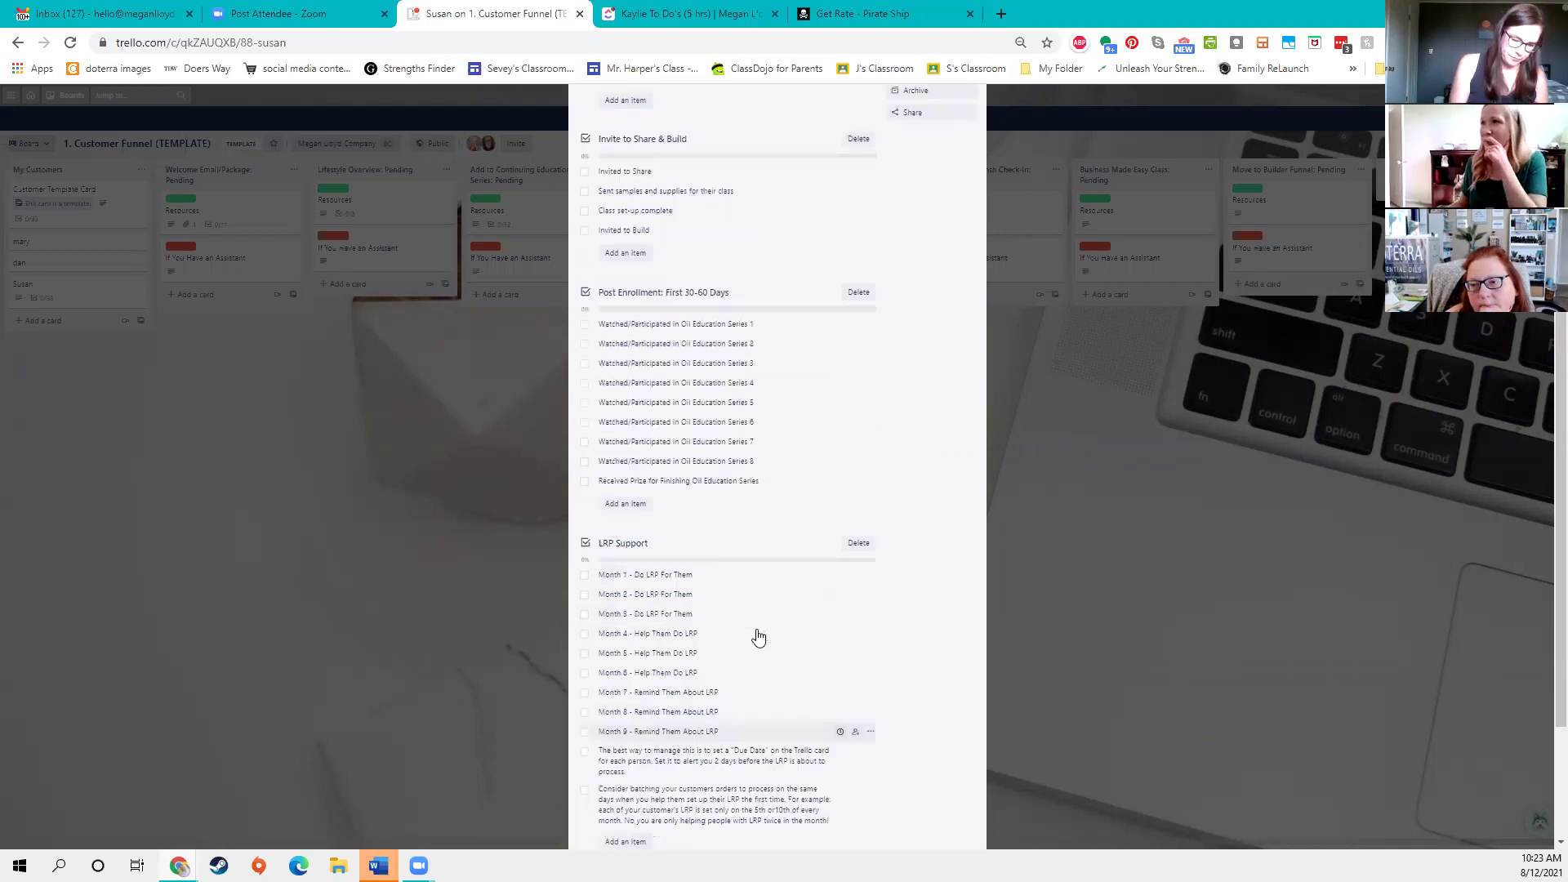
{"action": "left_click", "coordinate": [354, 518]}
- Move the copied customer card to Welcome Email/Package: Pending, and review that list's Resources card
{"action": "left_click_drag", "start_coordinate": [52, 281], "coordinate": [228, 306]}
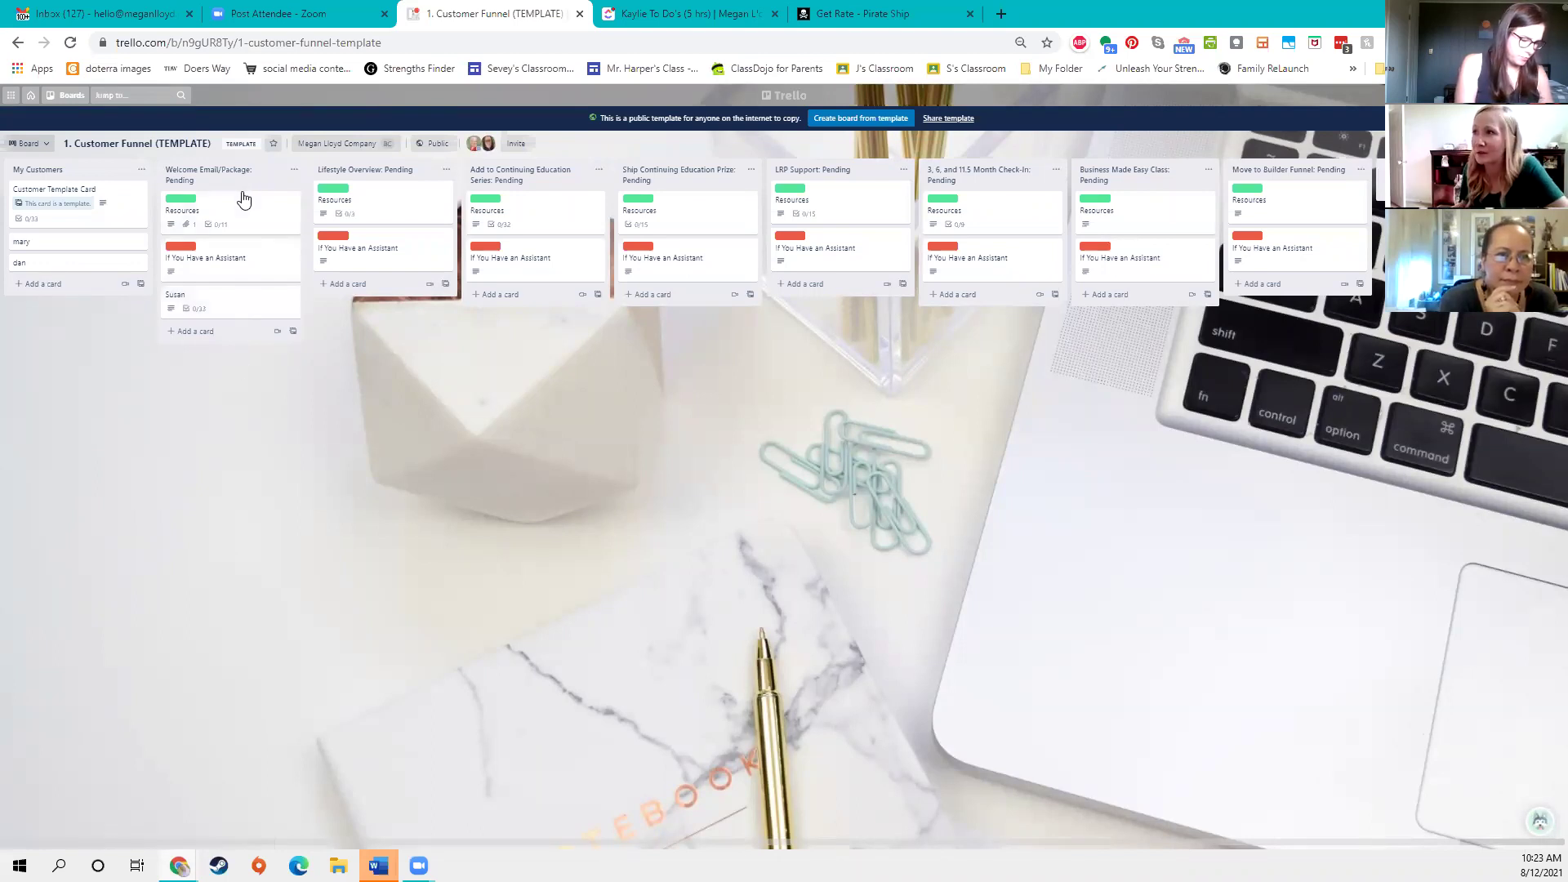
{"action": "left_click", "coordinate": [243, 212]}
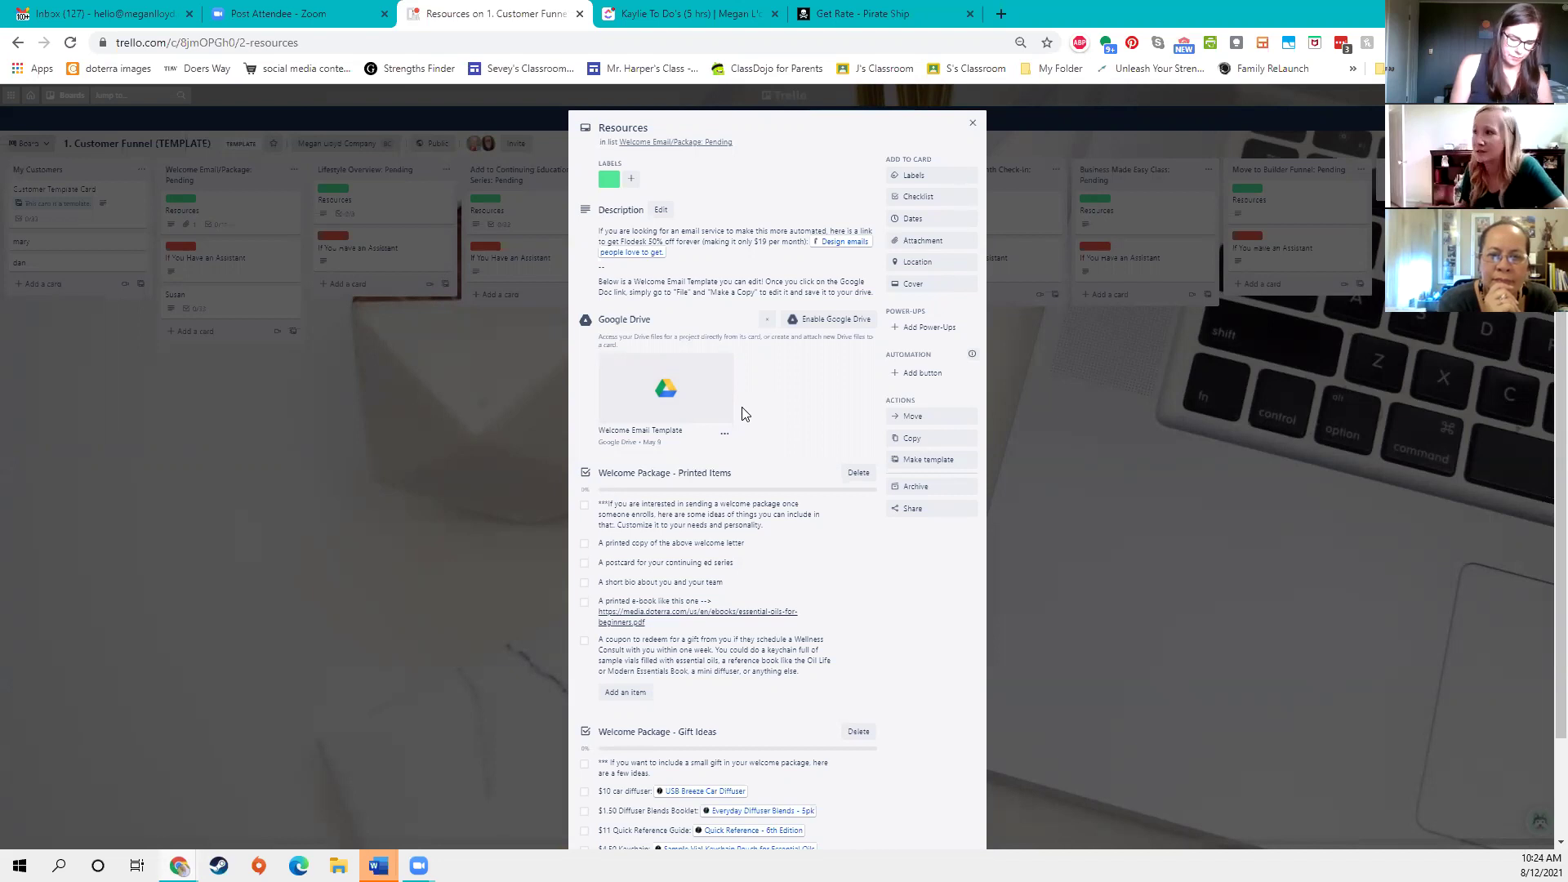
{"action": "scroll", "coordinate": [742, 414], "scroll_direction": "down", "scroll_amount": 2}
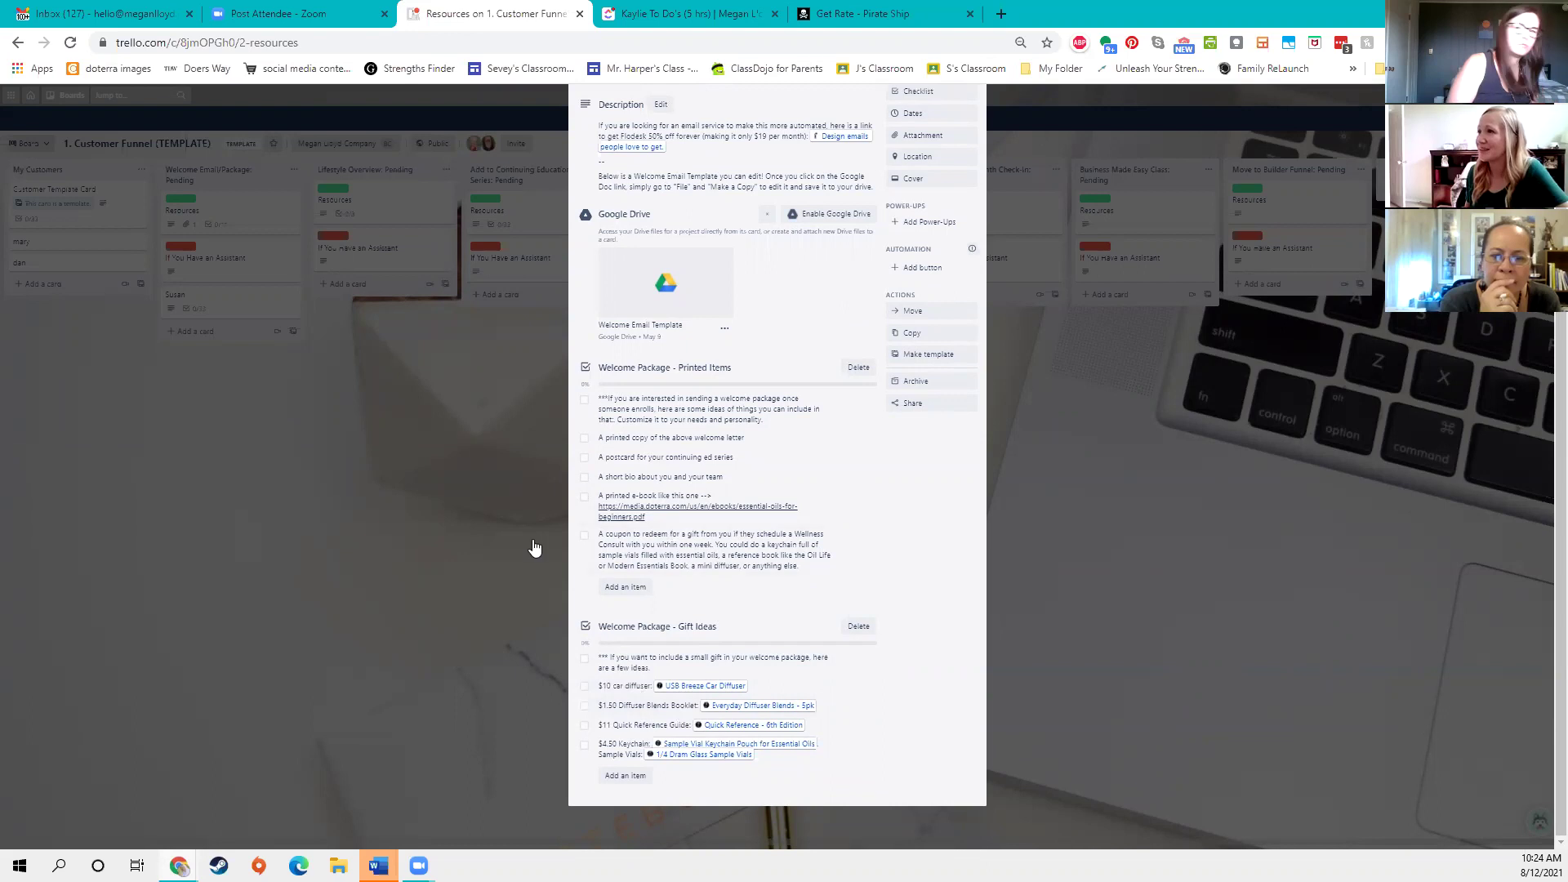
{"action": "left_click", "coordinate": [425, 548]}
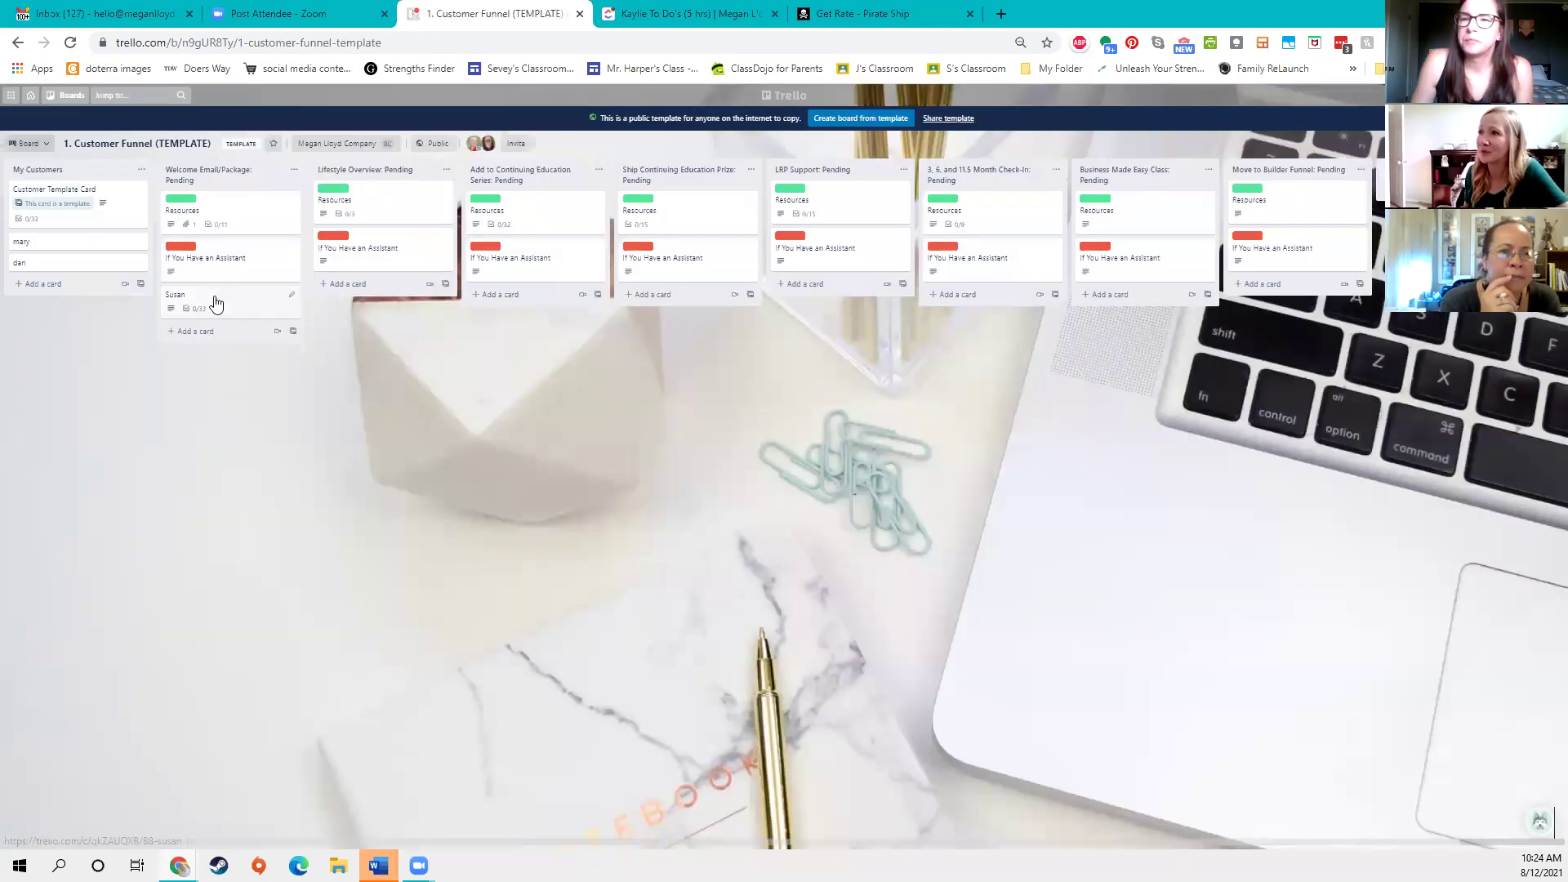
- Move the copied customer card to Lifestyle Overview: Pending, and review that list's Resources card
{"action": "left_click_drag", "start_coordinate": [189, 296], "coordinate": [356, 296]}
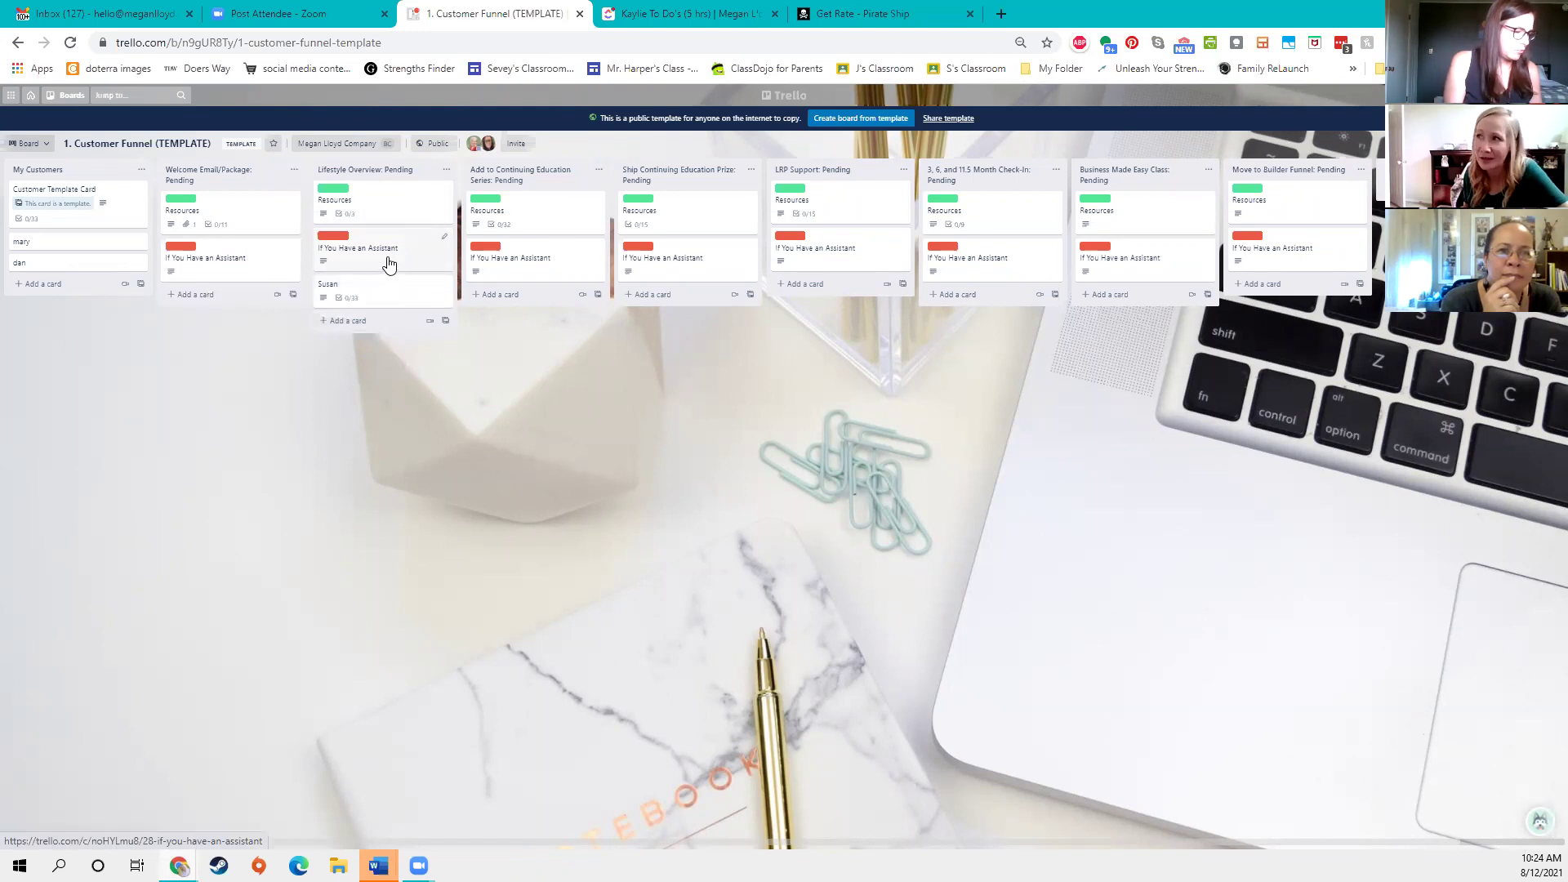
{"action": "left_click", "coordinate": [389, 204]}
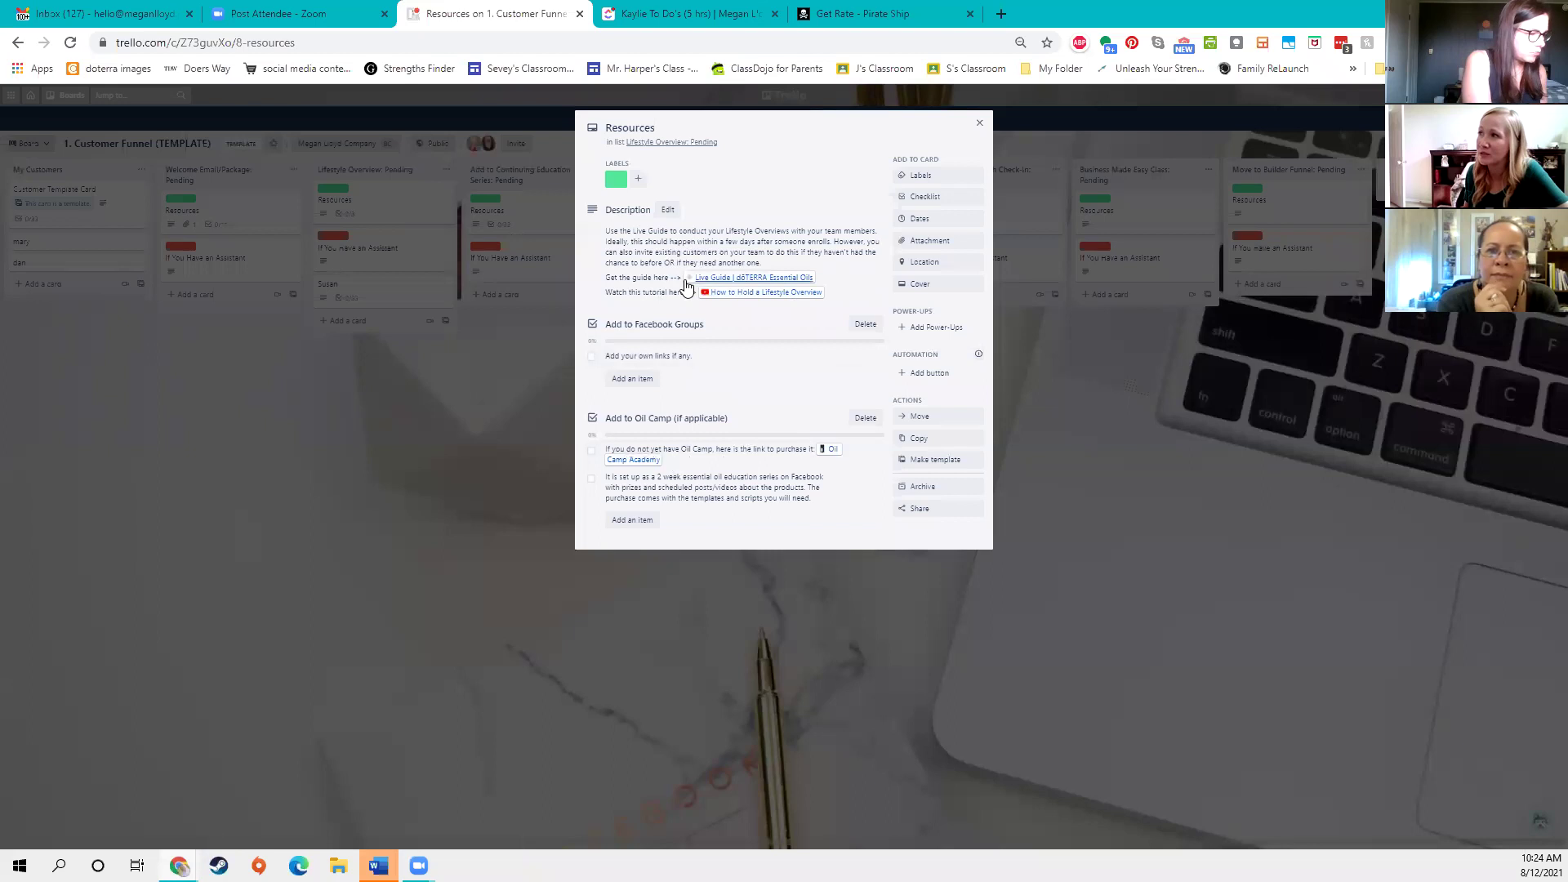
{"action": "left_click", "coordinate": [469, 462]}
- Move the copied customer card to Ship Continuing Education Prize: Pending and on to LRP Support: Pending
{"action": "left_click_drag", "start_coordinate": [363, 291], "coordinate": [686, 304]}
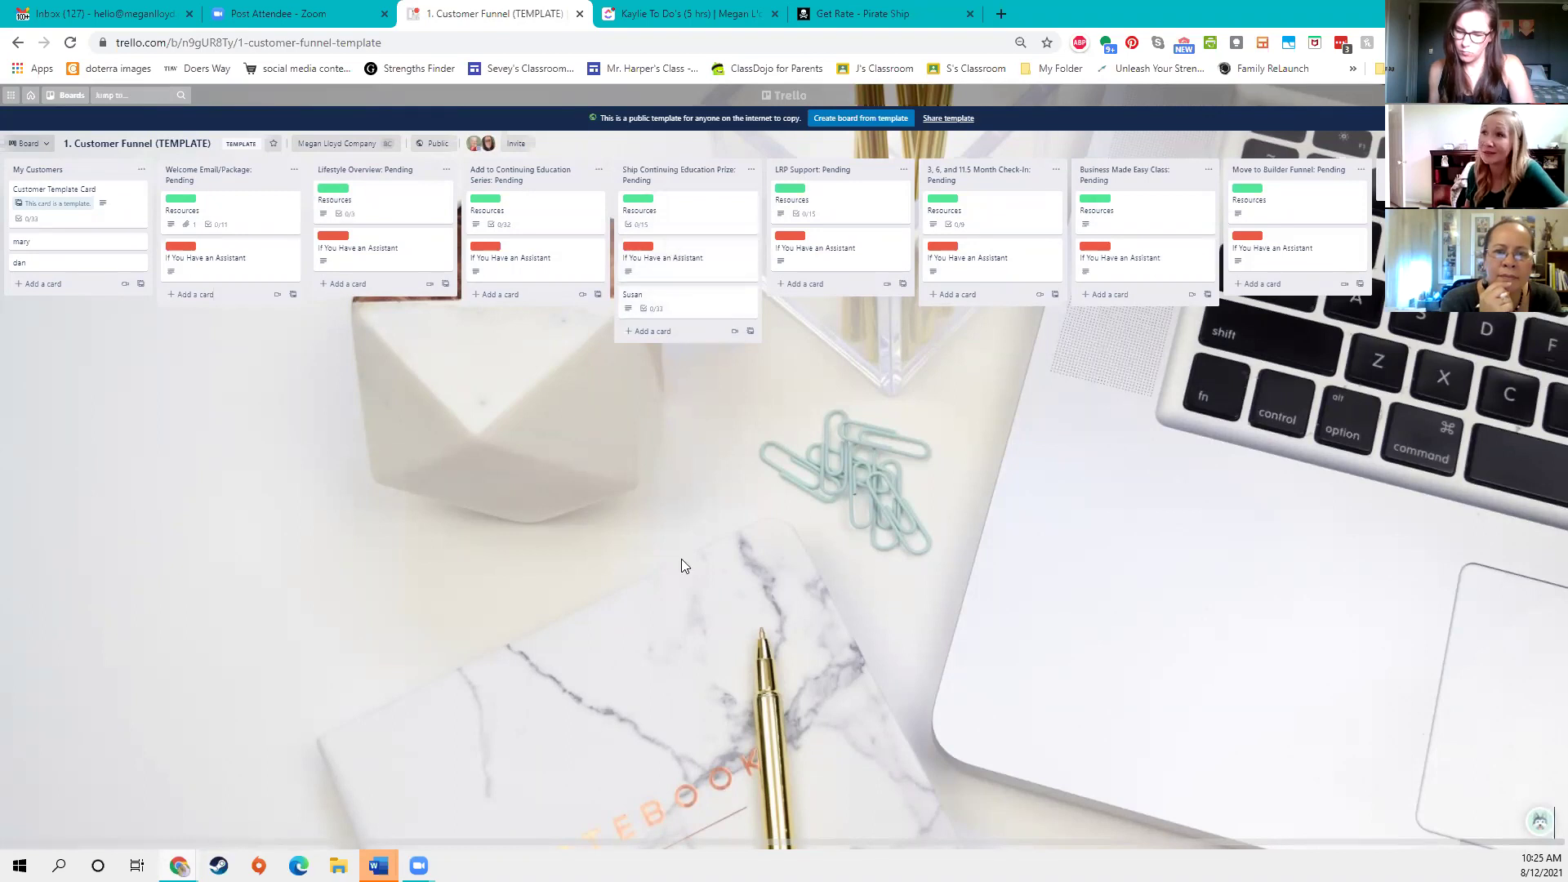
{"action": "left_click_drag", "start_coordinate": [690, 300], "coordinate": [858, 305]}
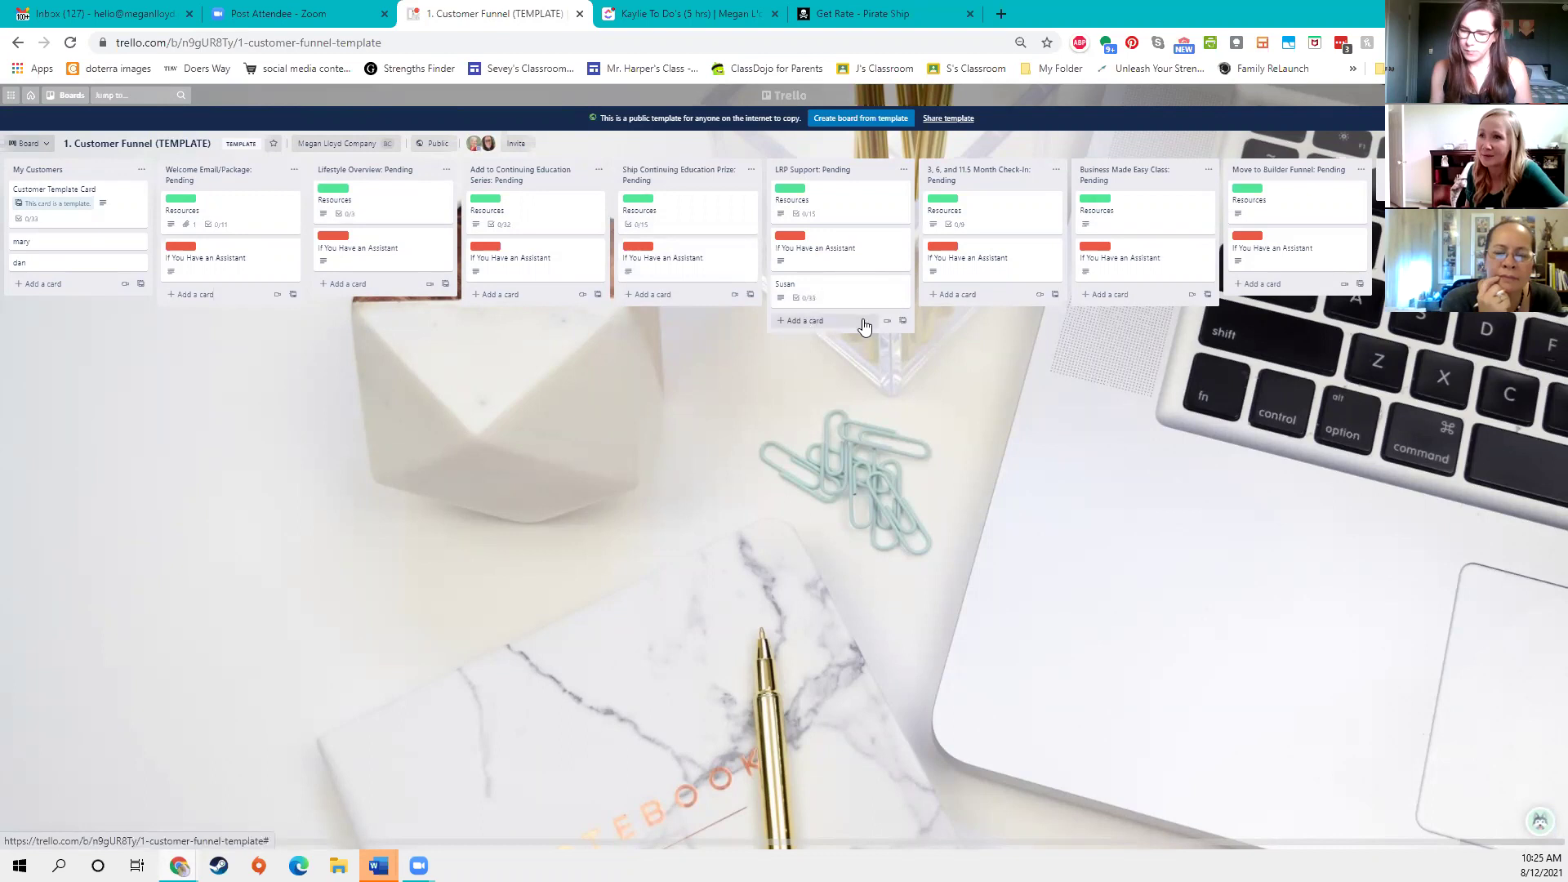
- Examine the LRP checklist and the monthly message scripts on the Resources card in LRP Support: Pending
{"action": "left_click", "coordinate": [850, 208]}
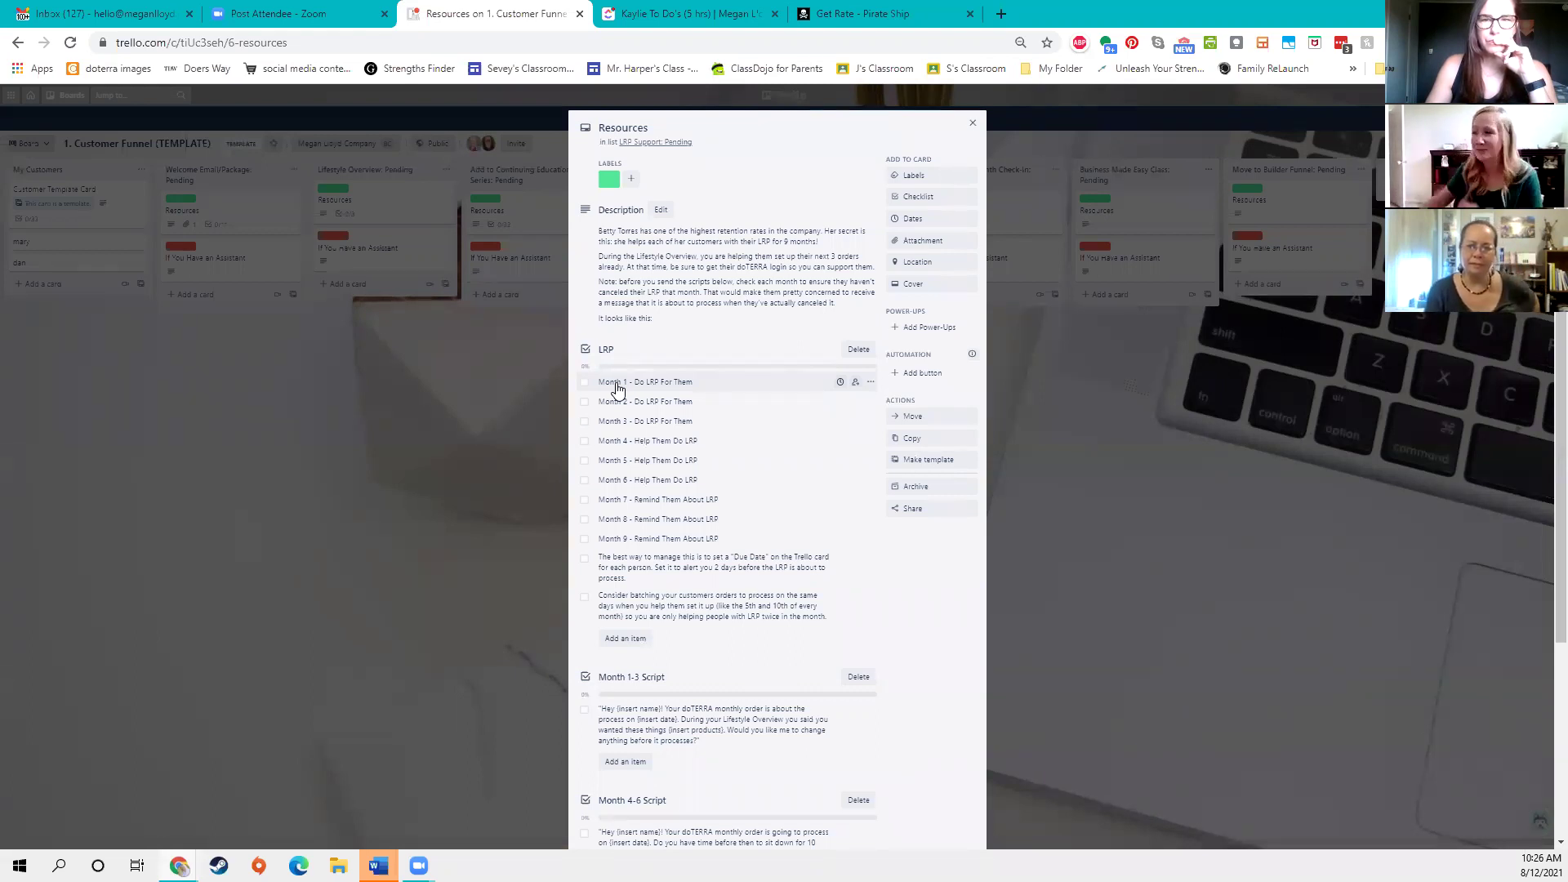
{"action": "scroll", "coordinate": [653, 457], "scroll_direction": "down", "scroll_amount": 3}
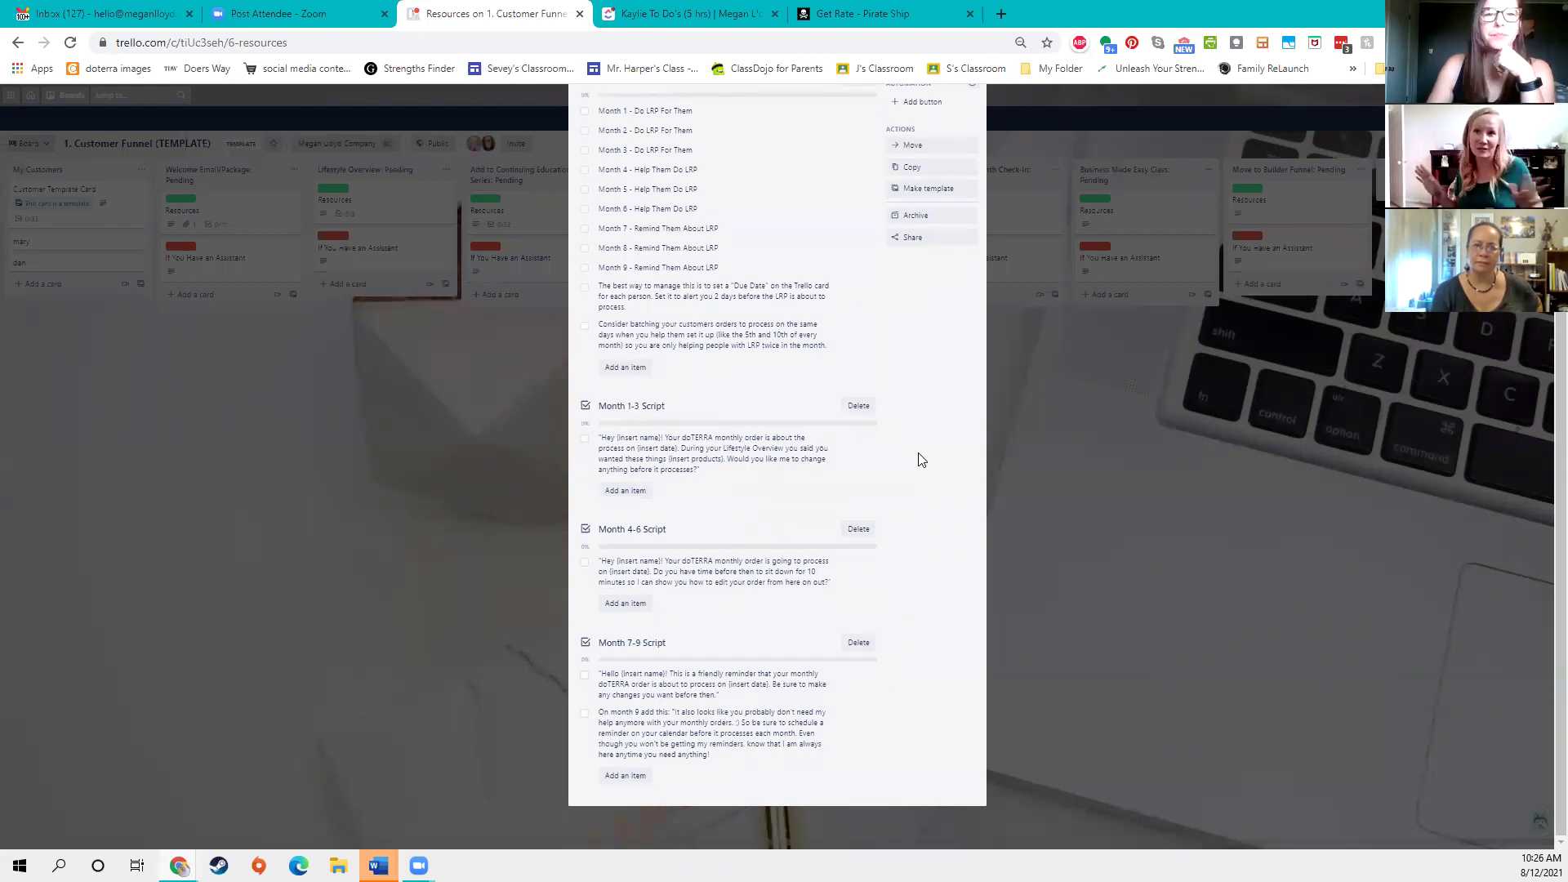
{"action": "scroll", "coordinate": [788, 564], "scroll_direction": "up", "scroll_amount": 3}
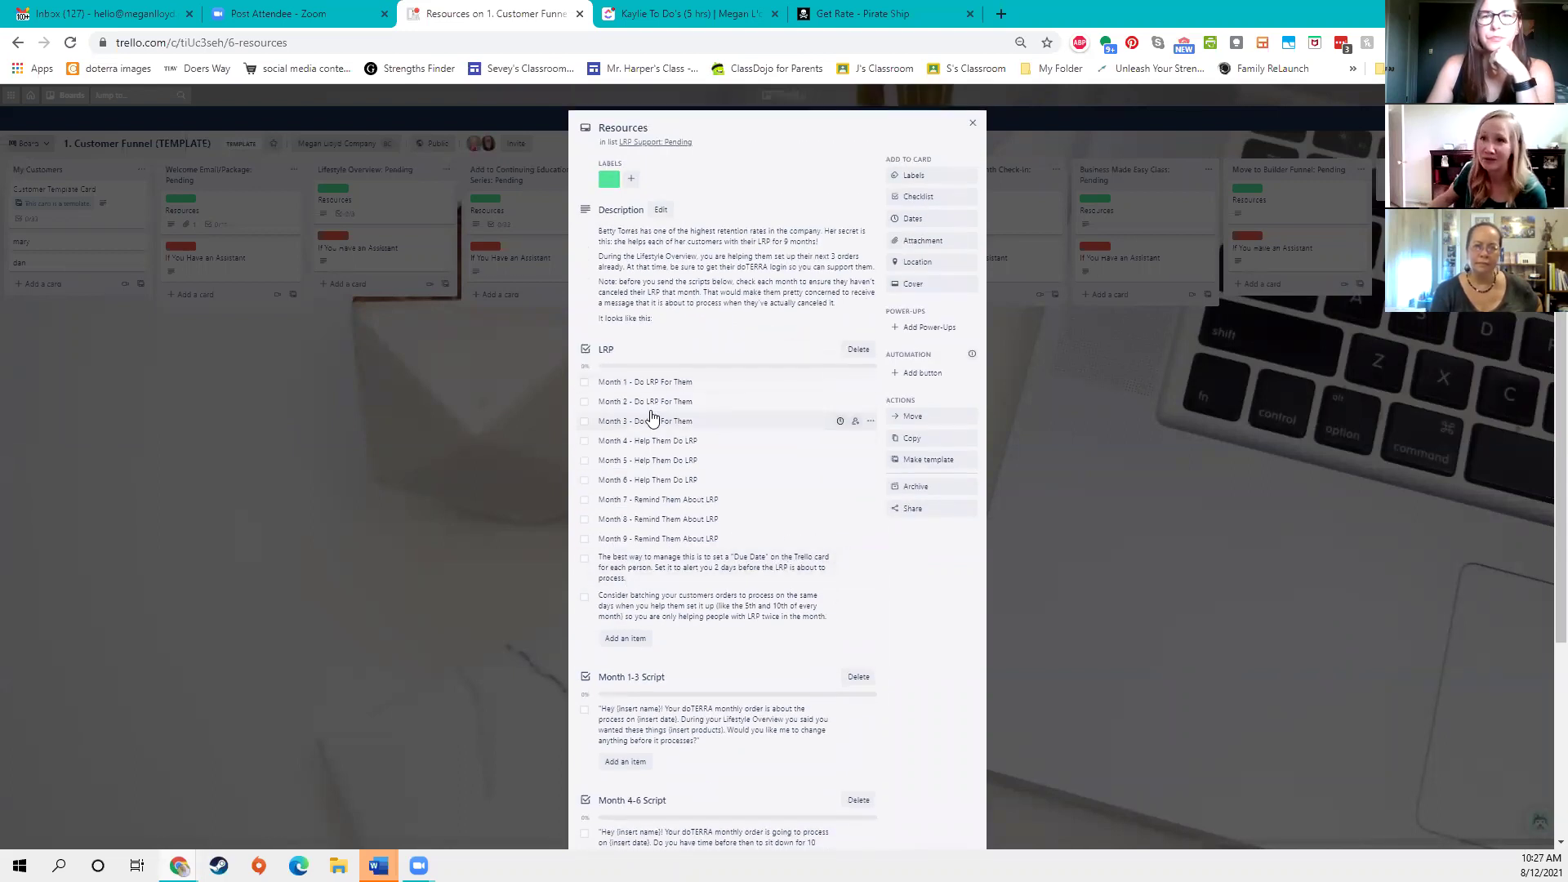
{"action": "scroll", "coordinate": [654, 421], "scroll_direction": "down", "scroll_amount": 3}
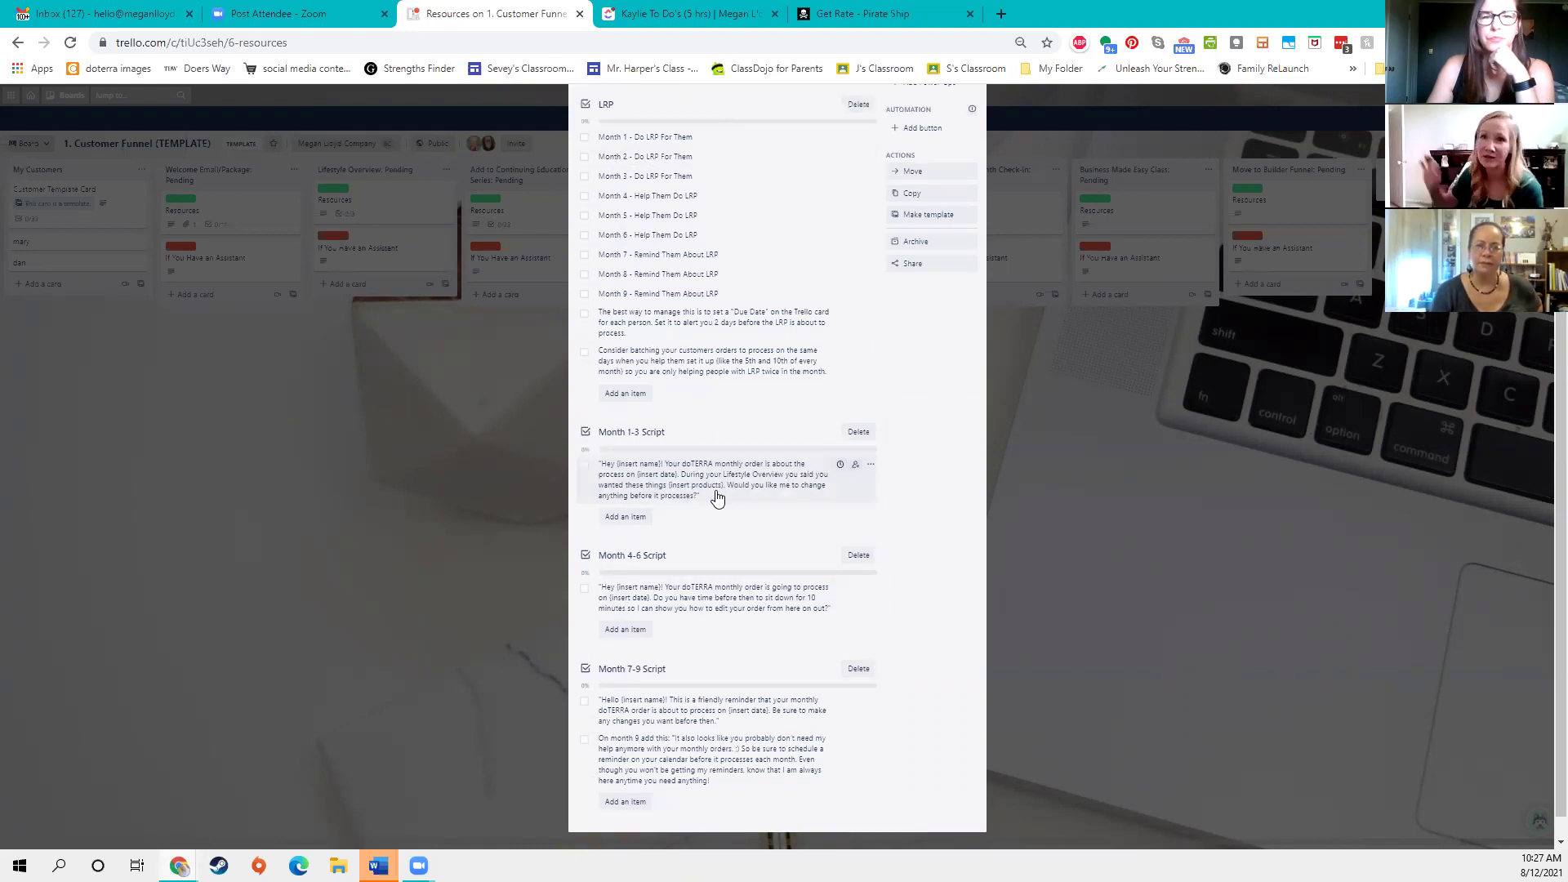
{"action": "scroll", "coordinate": [717, 497], "scroll_direction": "up", "scroll_amount": 3}
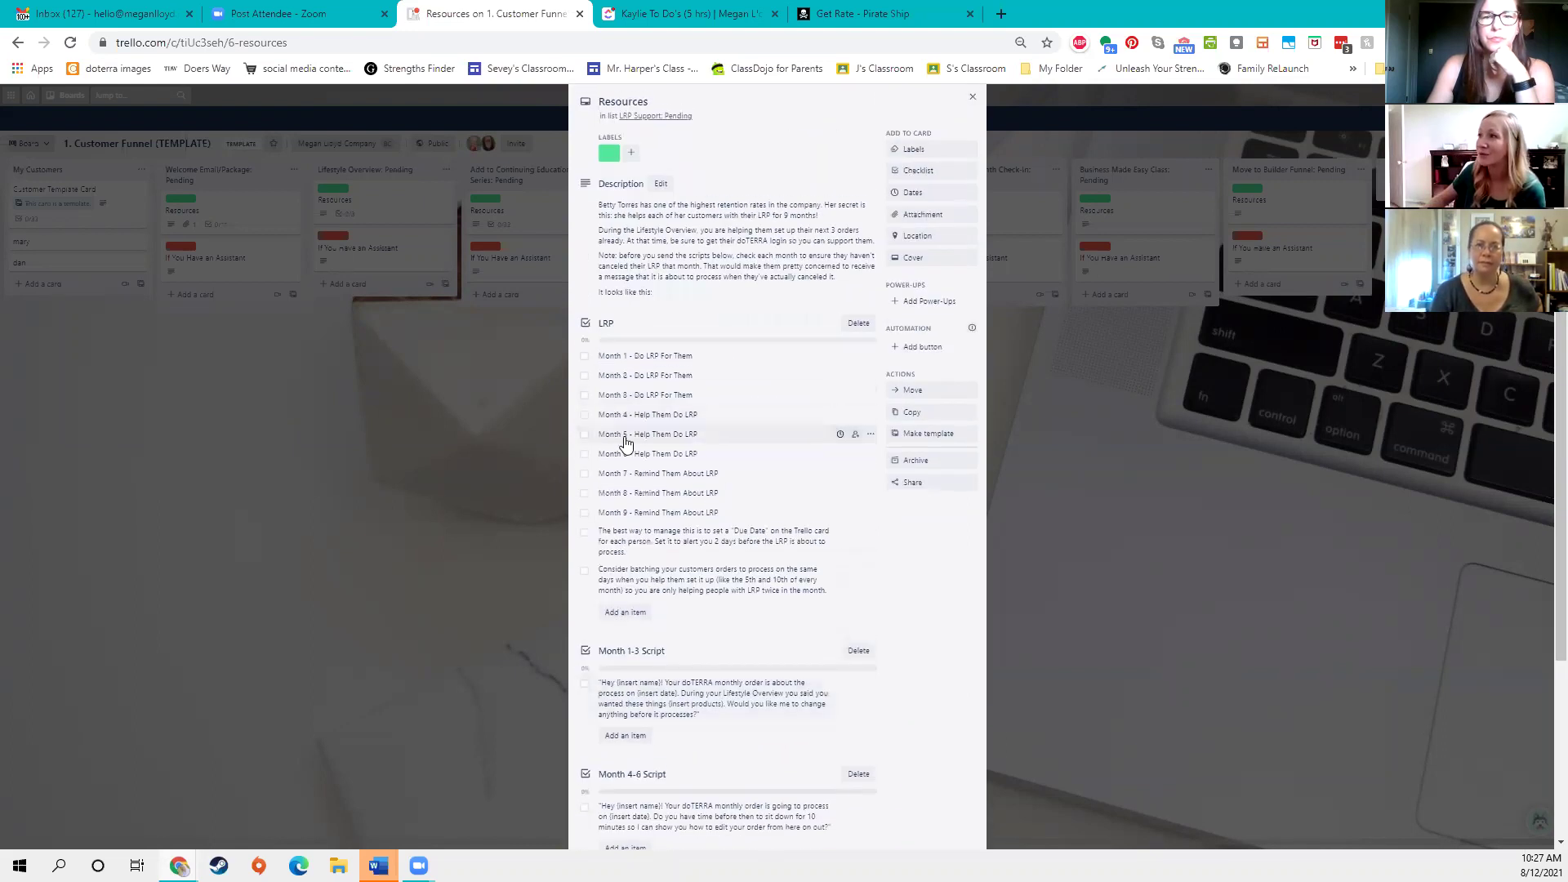